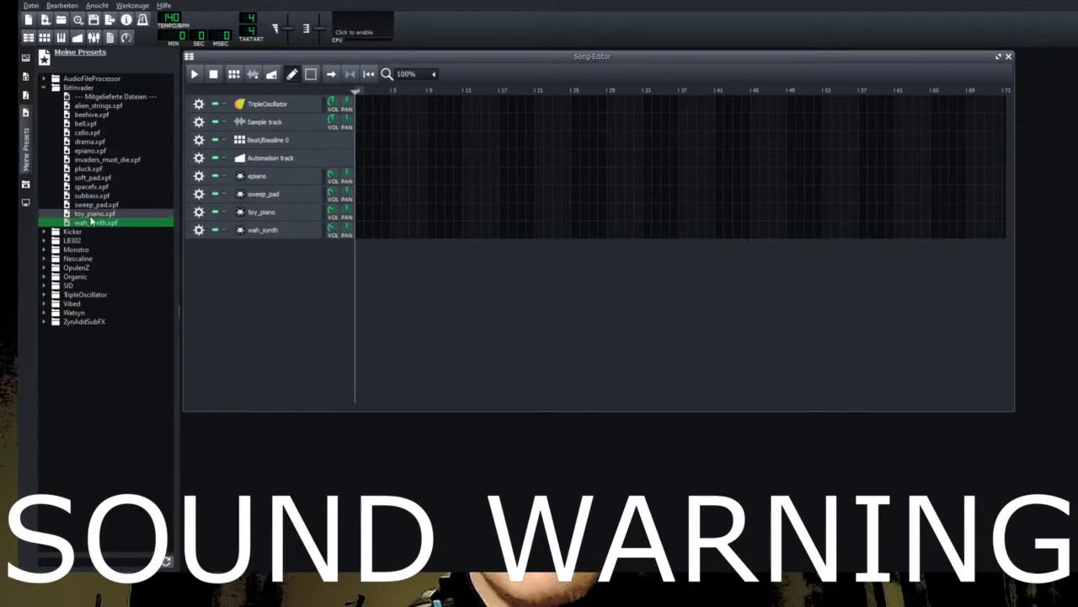
# Step: Audition the sweep_pad and subbass presets in the BitInvader folder
pyautogui.click(98, 204)
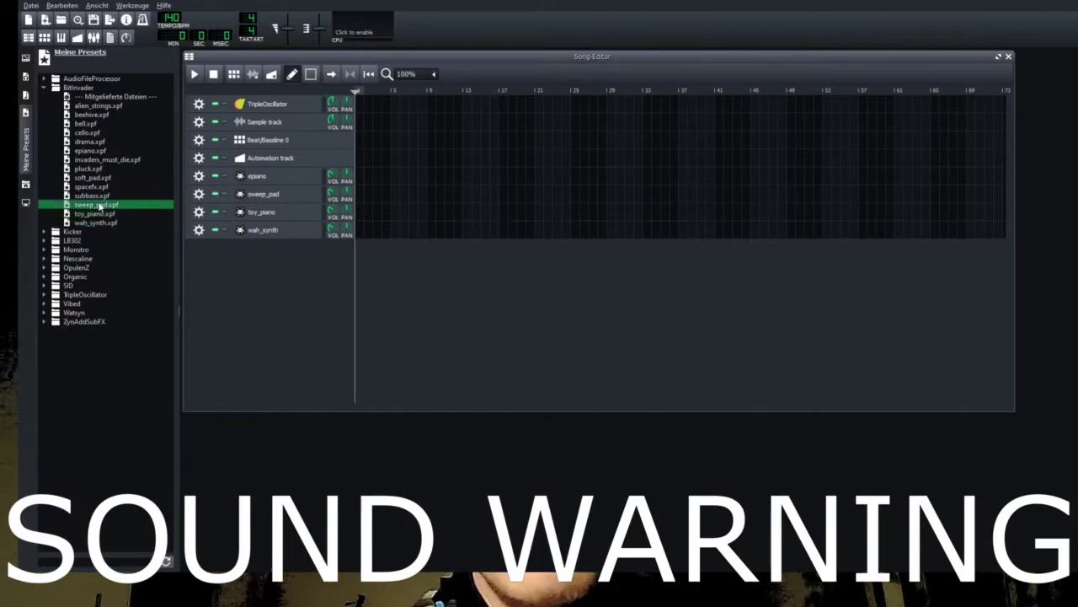
pyautogui.click(99, 193)
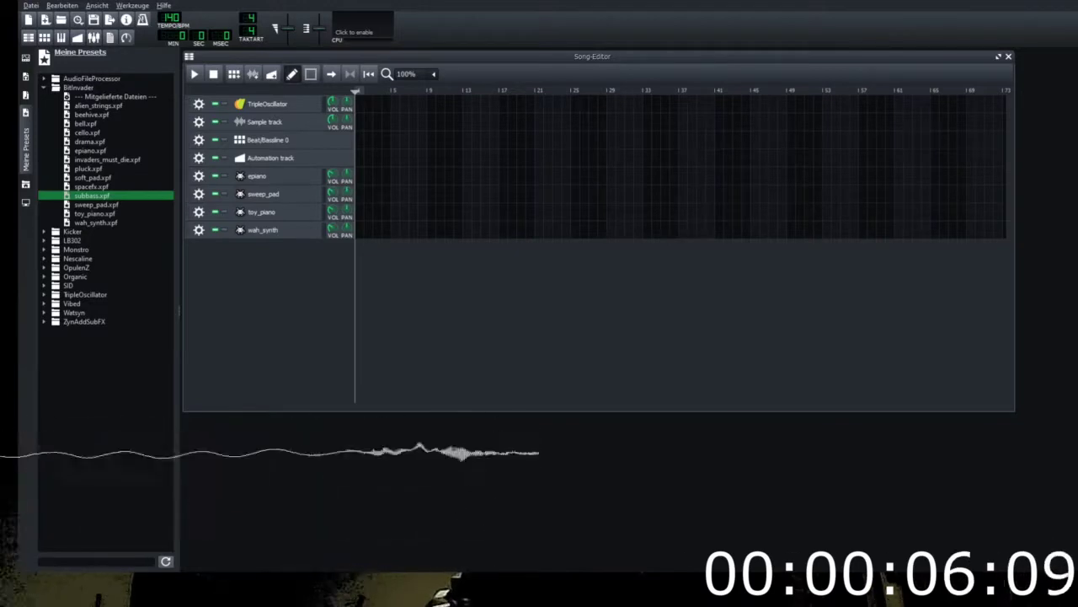
pyautogui.click(329, 290)
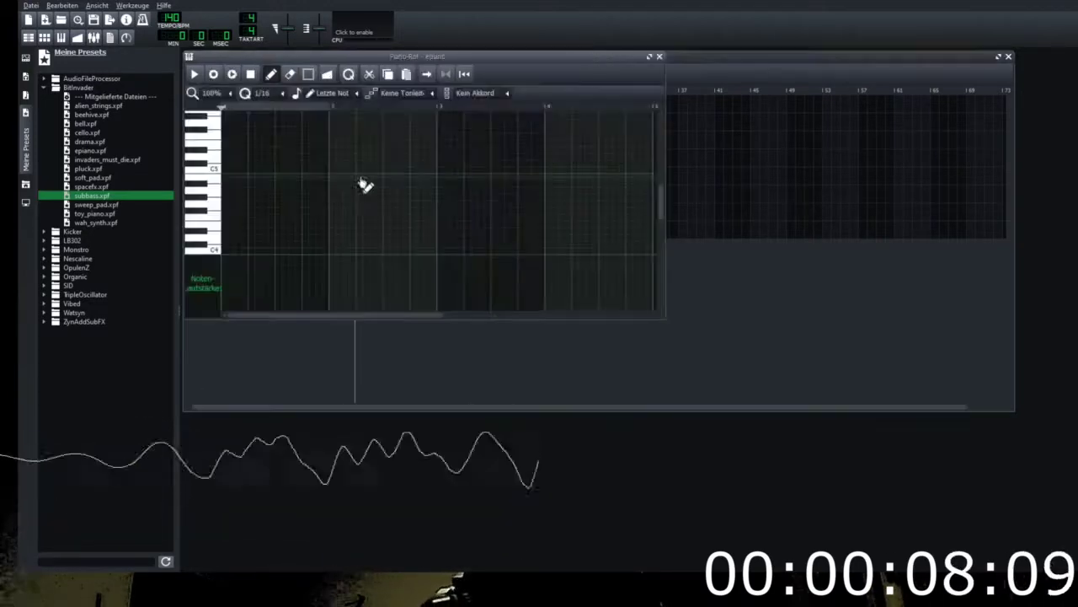
# Step: Open the epiano track's piano roll, try out a few notes, and record rapid repeated C5 notes from bar 1 into bar 4
pyautogui.doubleClick(359, 185)
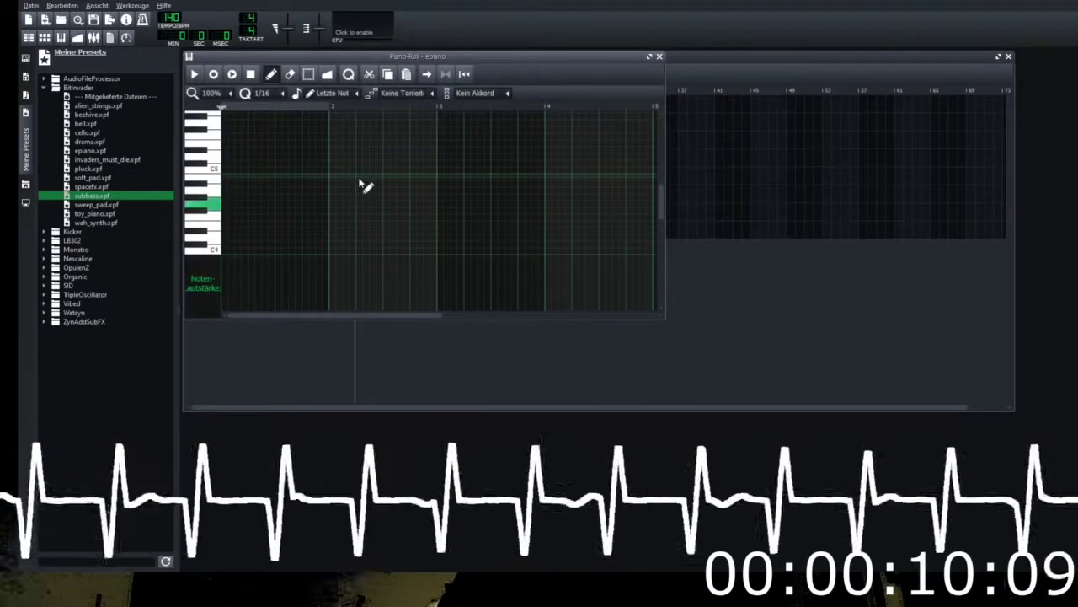
pyautogui.press('e')
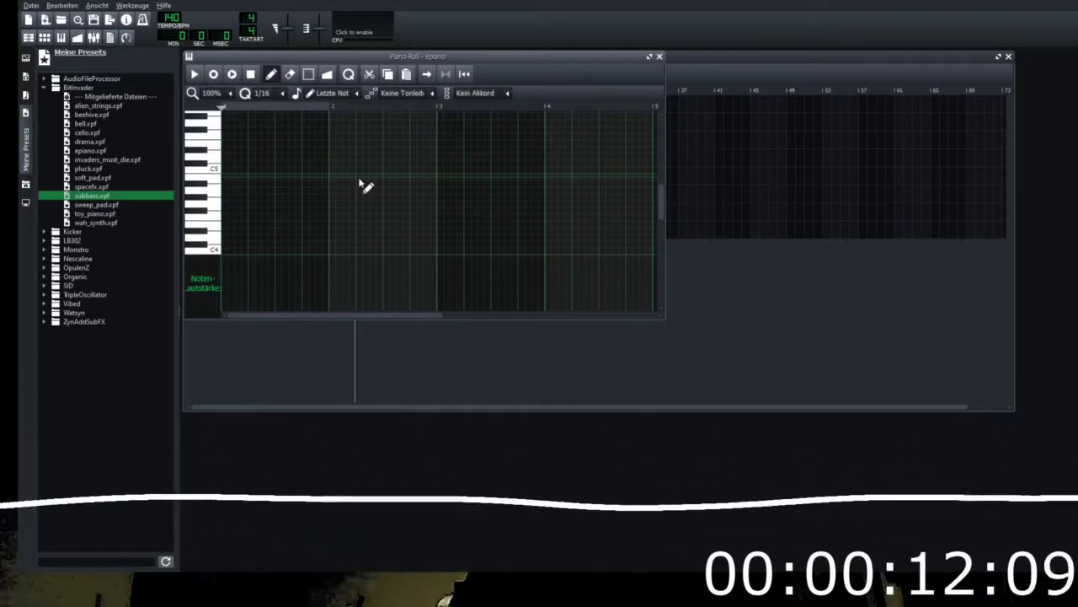
pyautogui.press('z')
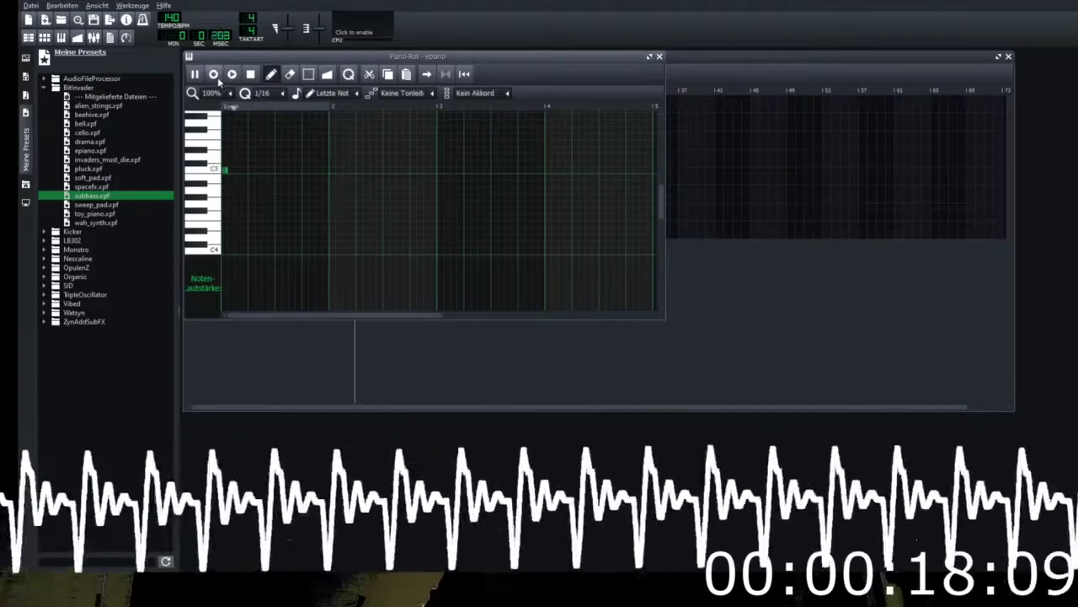
pyautogui.press('q')
pyautogui.press('q')
pyautogui.press('q')
pyautogui.press('q')
pyautogui.press('q')
pyautogui.press('q')
pyautogui.press('q')
pyautogui.press('q')
pyautogui.press('q')
pyautogui.press('q')
pyautogui.press('q')
pyautogui.press('q')
pyautogui.press('q')
pyautogui.press('q')
pyautogui.press('q')
pyautogui.press('q')
pyautogui.press('q')
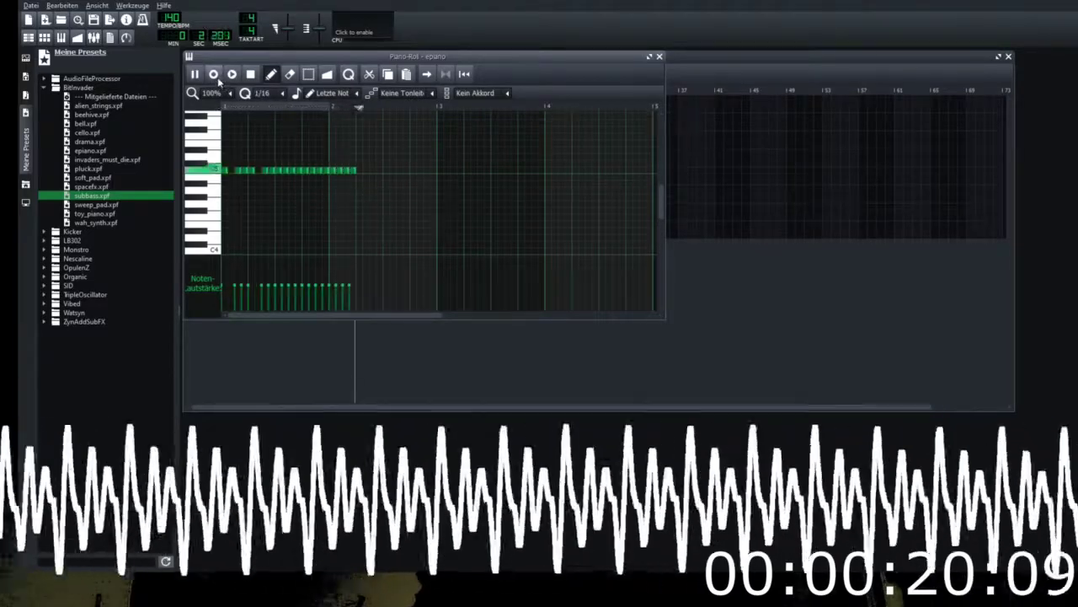
pyautogui.press('q')
pyautogui.press('q')
pyautogui.press('q')
pyautogui.press('q')
pyautogui.press('q')
pyautogui.press('q')
pyautogui.press('q')
pyautogui.press('q')
pyautogui.press('q')
pyautogui.press('q')
pyautogui.press('q')
pyautogui.press('q')
pyautogui.press('q')
pyautogui.press('q')
pyautogui.press('q')
pyautogui.press('q')
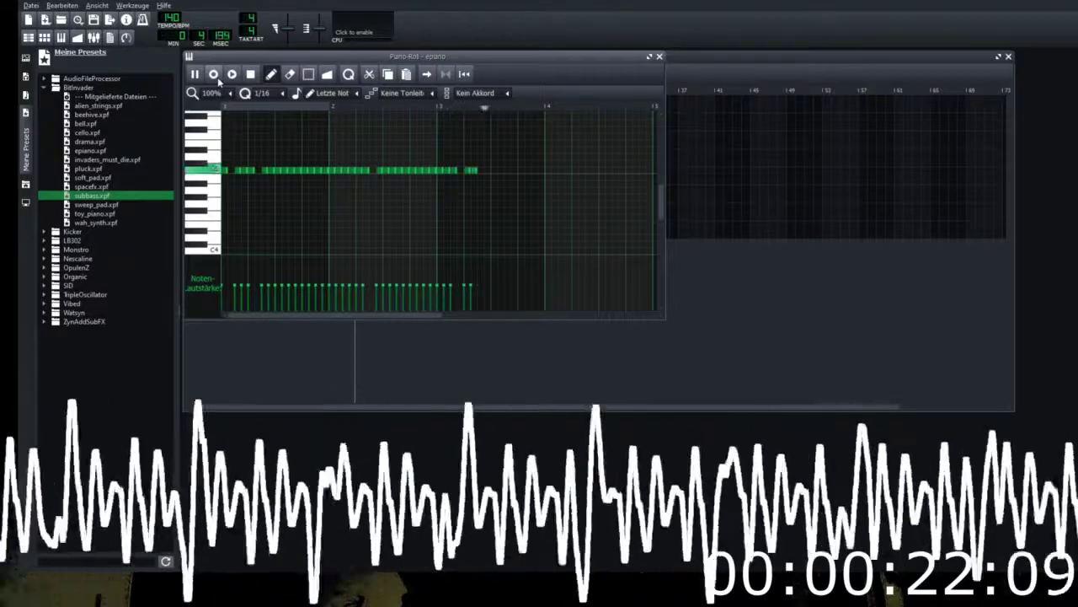
pyautogui.press('q')
pyautogui.press('q')
pyautogui.press('q')
pyautogui.press('q')
pyautogui.press('q')
pyautogui.press('q')
pyautogui.press('q')
pyautogui.press('q')
pyautogui.press('q')
pyautogui.press('q')
pyautogui.press('q')
pyautogui.press('q')
pyautogui.press('q')
pyautogui.press('q')
pyautogui.press('q')
pyautogui.press('q')
pyautogui.press('q')
pyautogui.press('q')
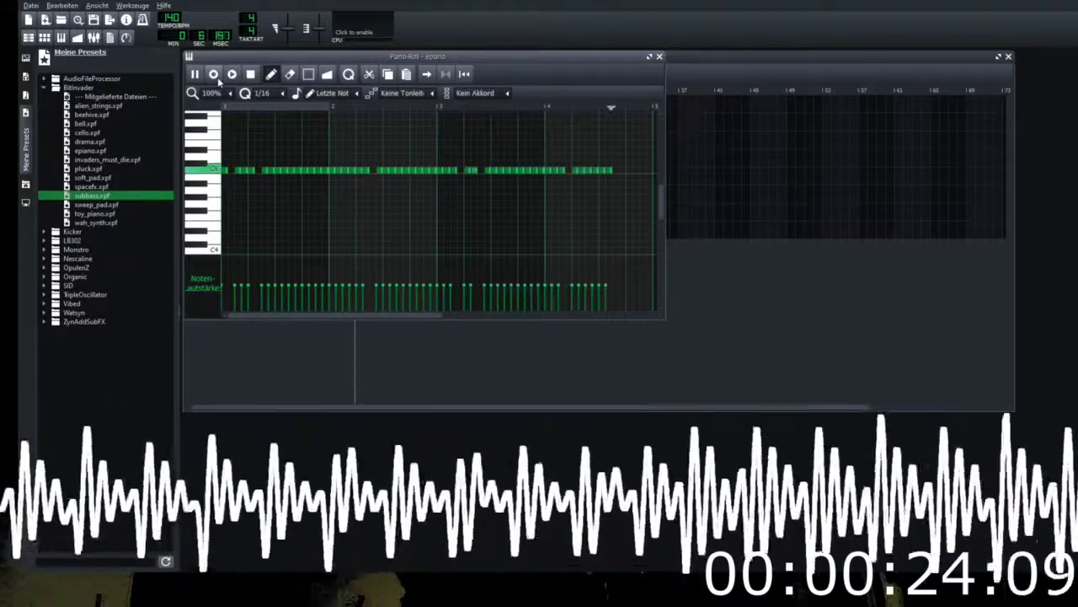
# Step: Continue the epiano recording through bar 8 with repeated C5 notes over long held D4, G4 and F4 notes
pyautogui.press('q')
pyautogui.press('q')
pyautogui.press('q')
pyautogui.press('q')
pyautogui.press('q')
pyautogui.press('q')
pyautogui.press('q')
pyautogui.press('q')
pyautogui.press('q')
pyautogui.press('q')
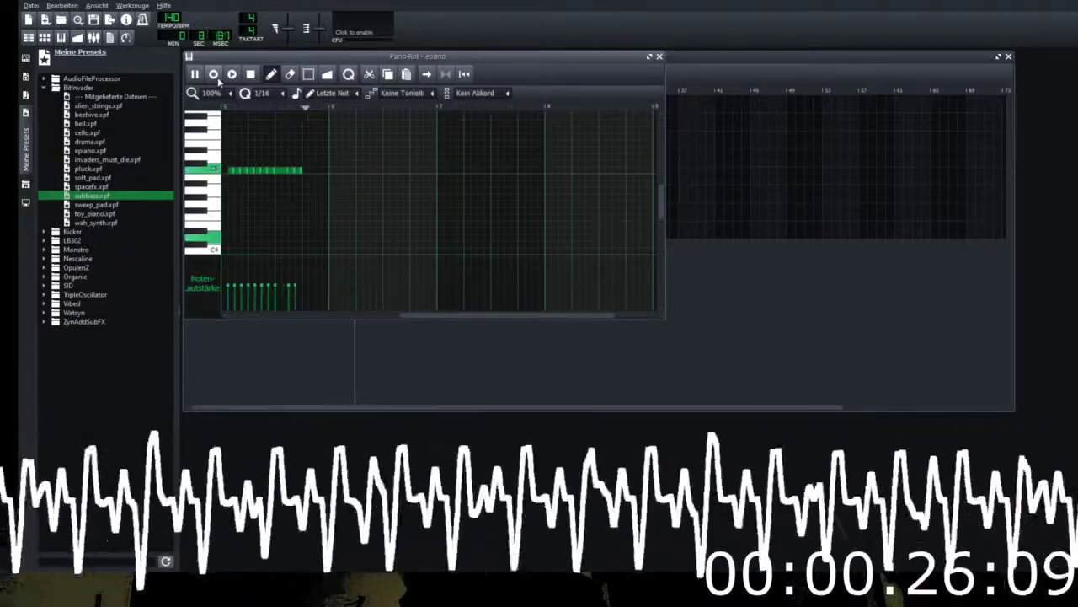
pyautogui.press('q')
pyautogui.press('q')
pyautogui.press('q')
pyautogui.press('q')
pyautogui.press('q')
pyautogui.press('q')
pyautogui.press('q')
pyautogui.press('q')
pyautogui.press('q')
pyautogui.press('q')
pyautogui.press('q')
pyautogui.press('q')
pyautogui.press('q')
pyautogui.press('q')
pyautogui.press('q')
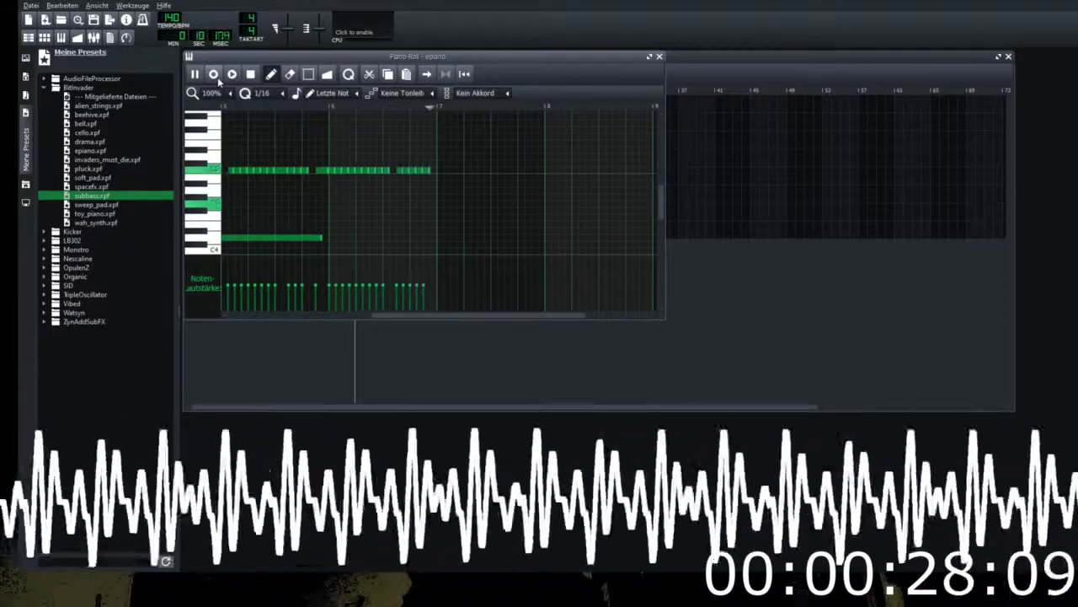
pyautogui.press('q')
pyautogui.press('q')
pyautogui.press('q')
pyautogui.press('q')
pyautogui.press('q')
pyautogui.press('q')
pyautogui.press('q')
pyautogui.press('q')
pyautogui.press('q')
pyautogui.press('q')
pyautogui.press('v')
pyautogui.press('q')
pyautogui.press('q')
pyautogui.press('q')
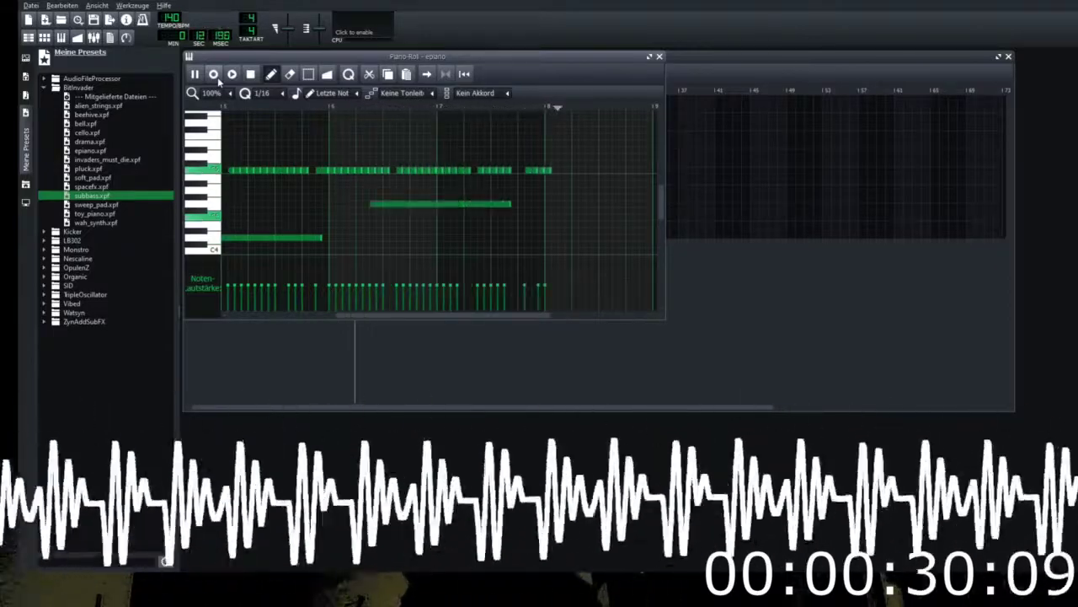
pyautogui.press('q')
pyautogui.press('q')
pyautogui.press('q')
pyautogui.press('q')
pyautogui.press('q')
pyautogui.press('q')
pyautogui.press('q')
pyautogui.press('q')
pyautogui.press('q')
pyautogui.press('q')
pyautogui.press('q')
pyautogui.press('q')
pyautogui.press('q')
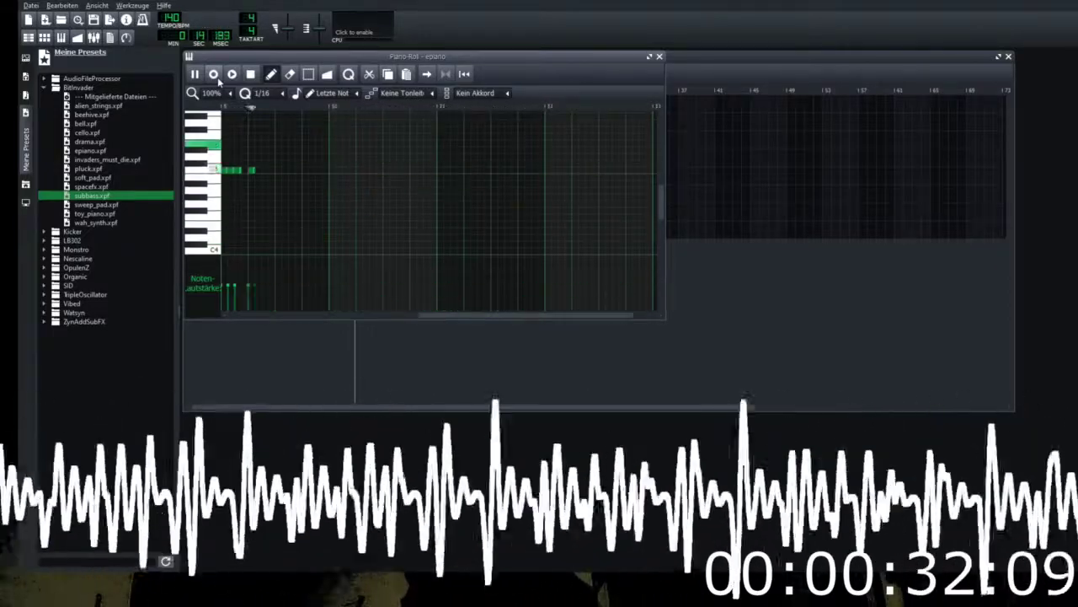
# Step: Record repeated C5 notes under held E5, D5 and F5 notes from bar 9 into bar 13, and end the epiano take
pyautogui.press('e')
pyautogui.press('q')
pyautogui.press('q')
pyautogui.press('q')
pyautogui.press('q')
pyautogui.press('q')
pyautogui.press('q')
pyautogui.press('q')
pyautogui.press('q')
pyautogui.press('w')
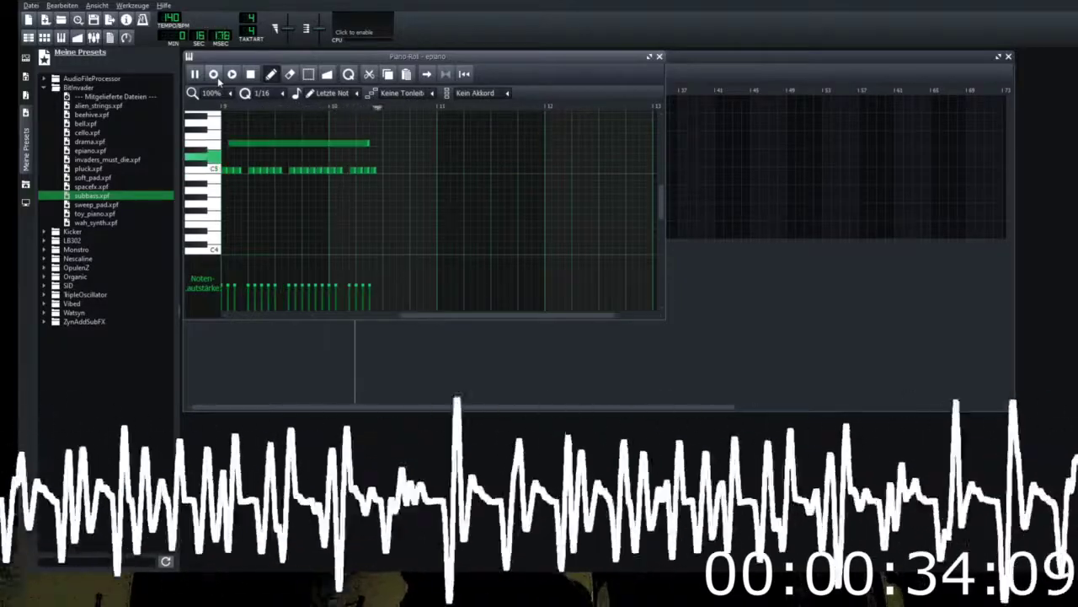
pyautogui.press('q')
pyautogui.press('q')
pyautogui.press('q')
pyautogui.press('q')
pyautogui.press('q')
pyautogui.press('q')
pyautogui.press('q')
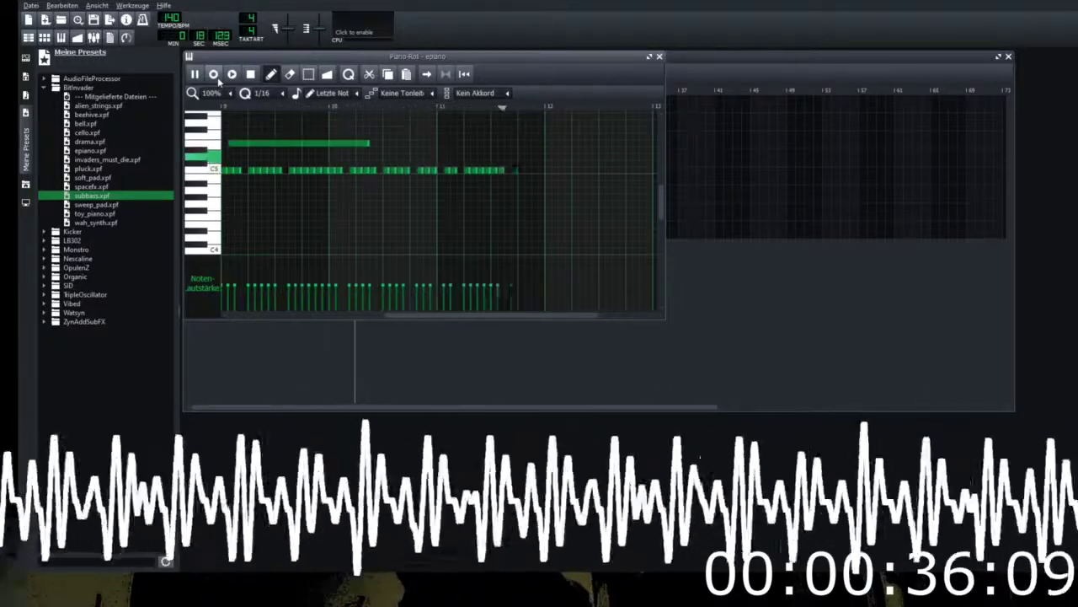
pyautogui.press('r')
pyautogui.press('q')
pyautogui.press('q')
pyautogui.press('q')
pyautogui.press('q')
pyautogui.press('q')
pyautogui.press('q')
pyautogui.press('q')
pyautogui.press('q')
pyautogui.press('q')
pyautogui.press('q')
pyautogui.press('q')
pyautogui.press('q')
pyautogui.press('q')
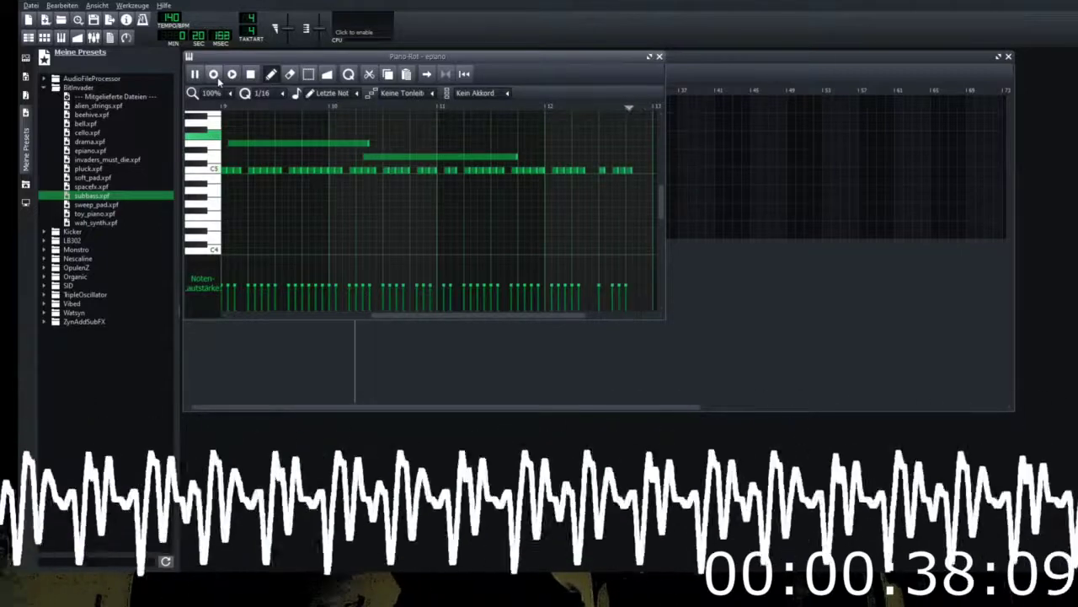
pyautogui.press('q')
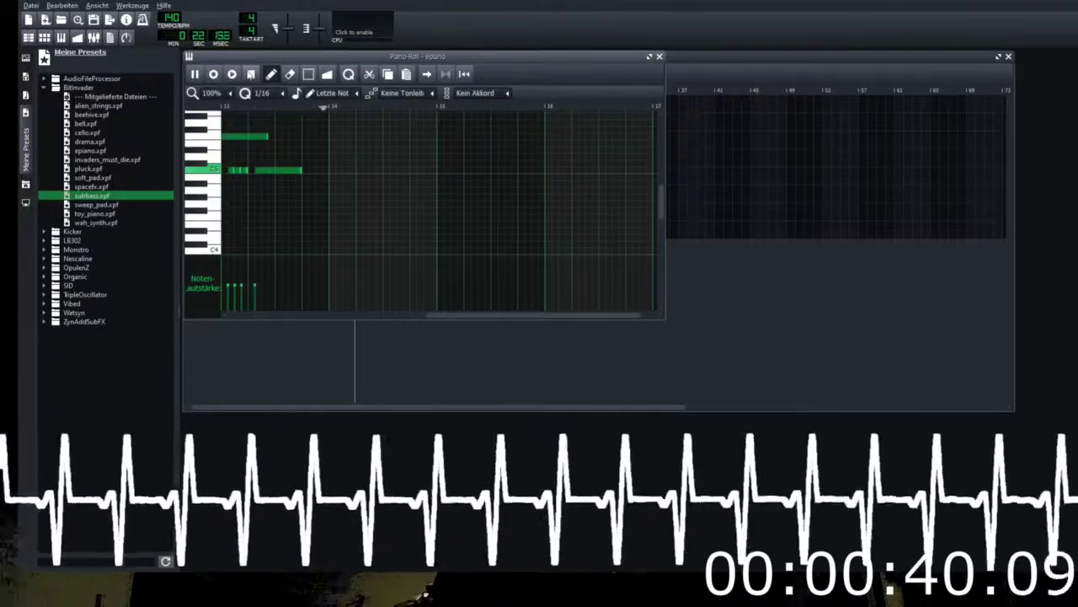
pyautogui.click(251, 74)
pyautogui.click(660, 56)
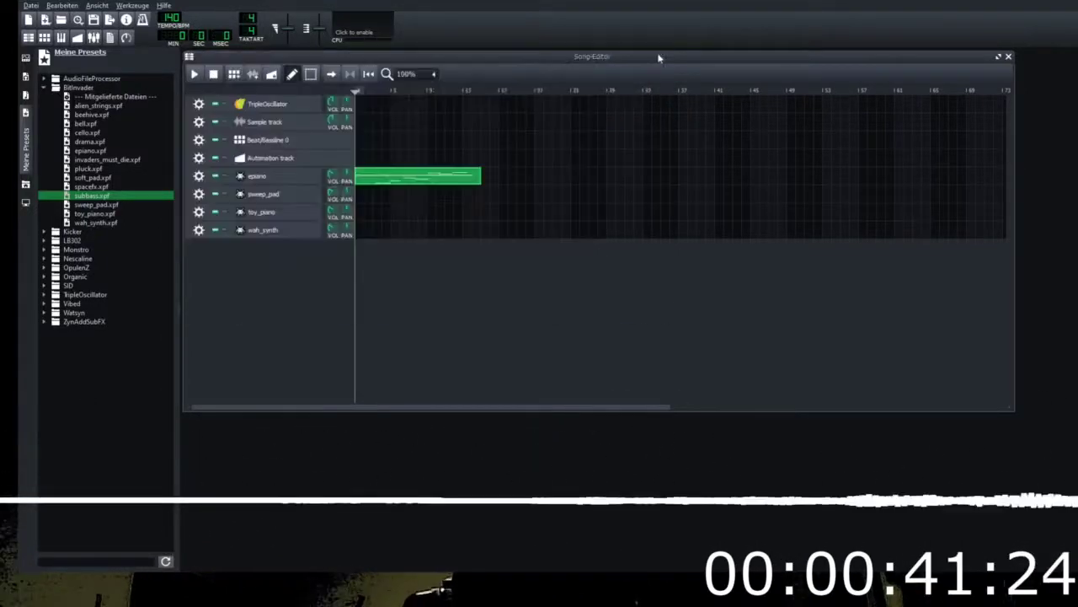
# Step: Record overlapping held notes around C4, D4, E4 and G4 on the sweep_pad track for about four bars, and close its piano roll
pyautogui.doubleClick(358, 199)
pyautogui.press('m')
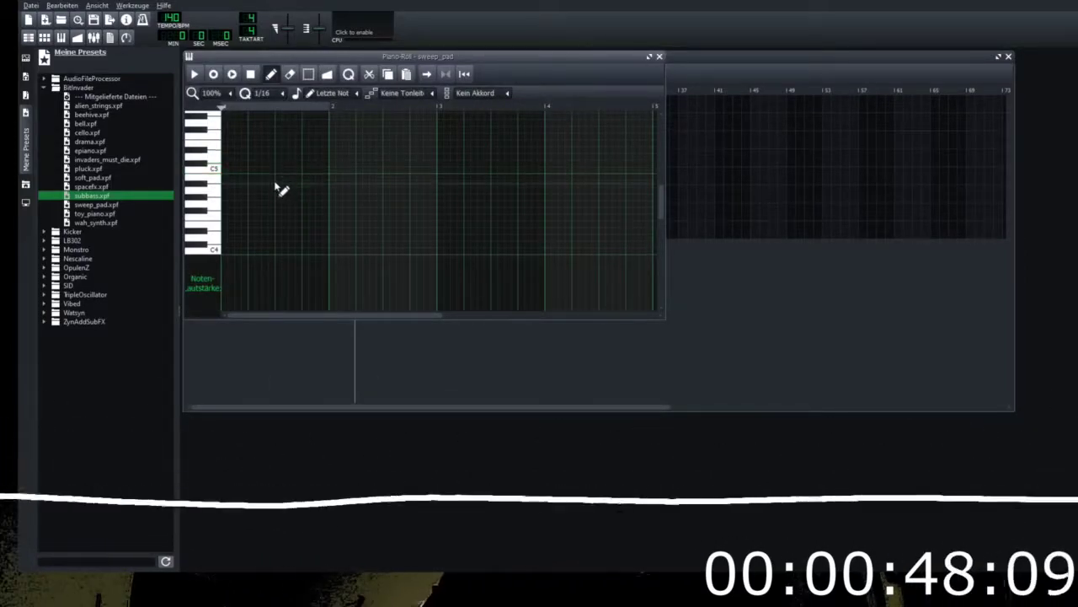
pyautogui.press('z')
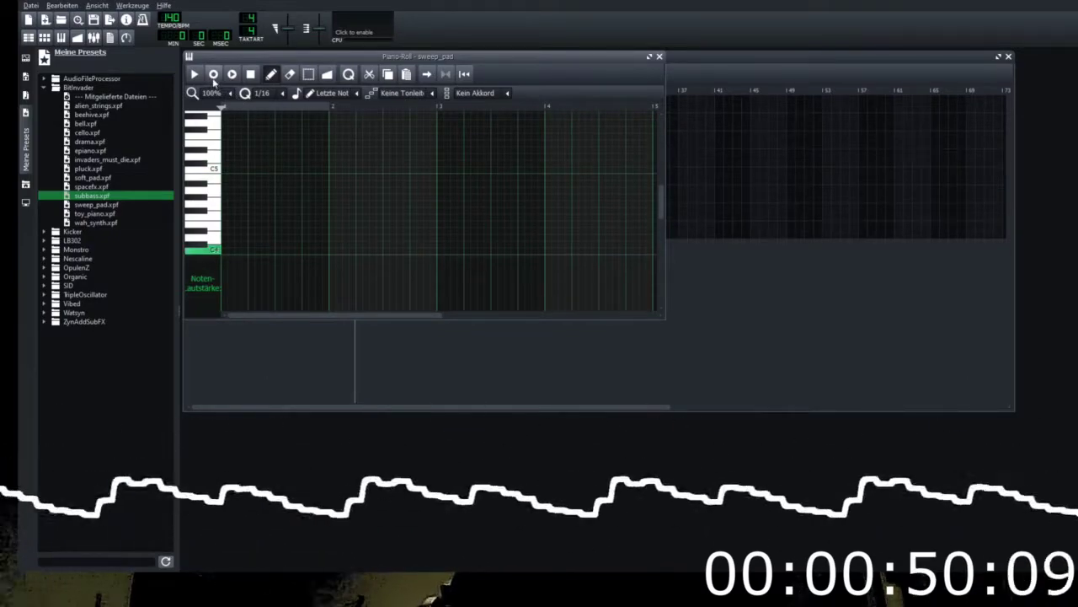
pyautogui.click(214, 75)
pyautogui.press('z')
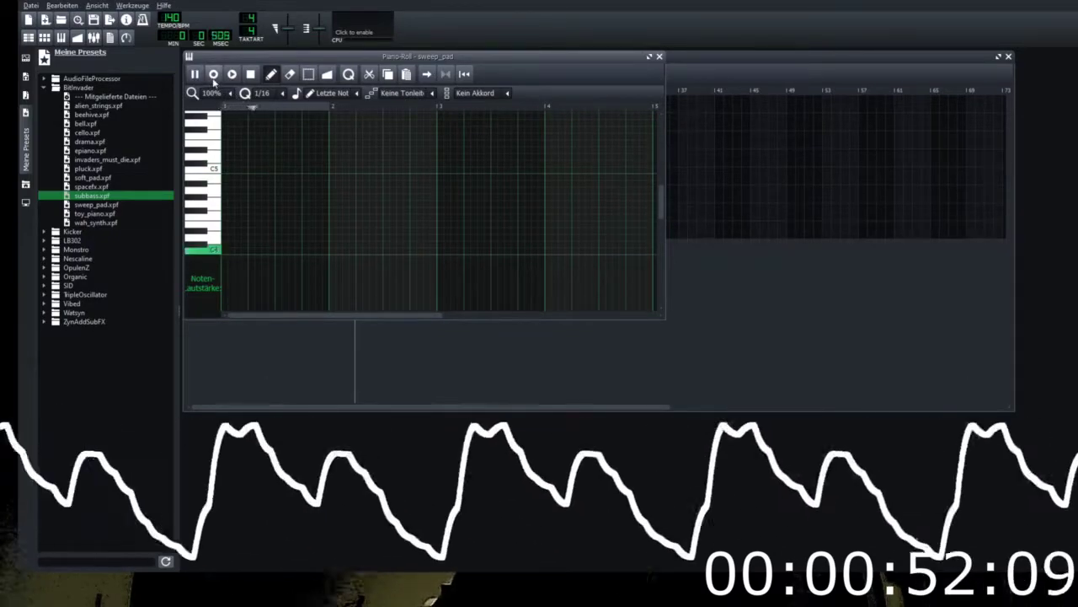
pyautogui.press('x')
pyautogui.press('c')
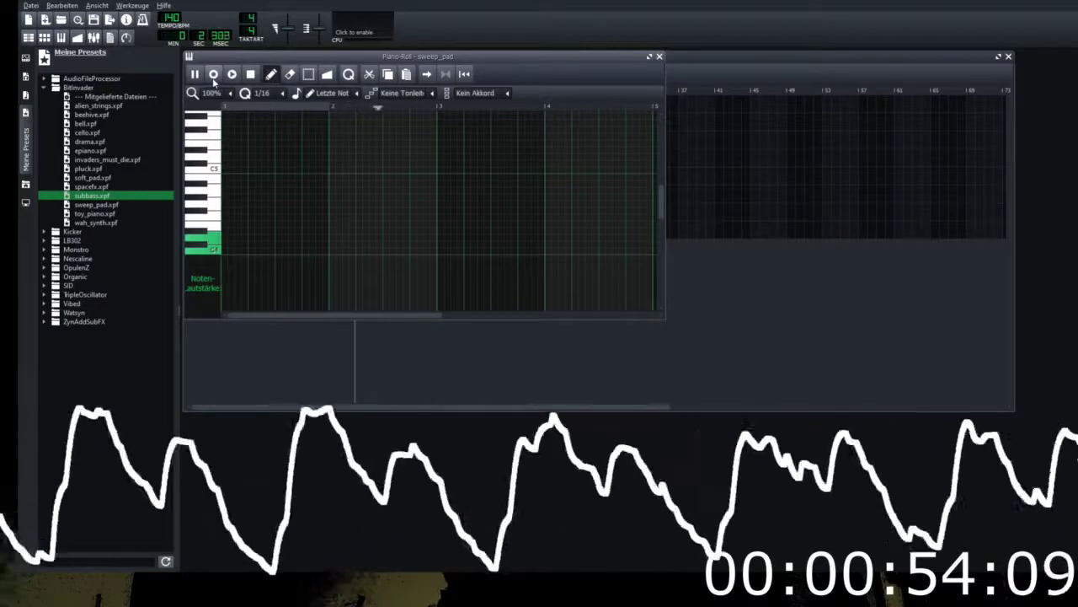
pyautogui.press('v')
pyautogui.press('b')
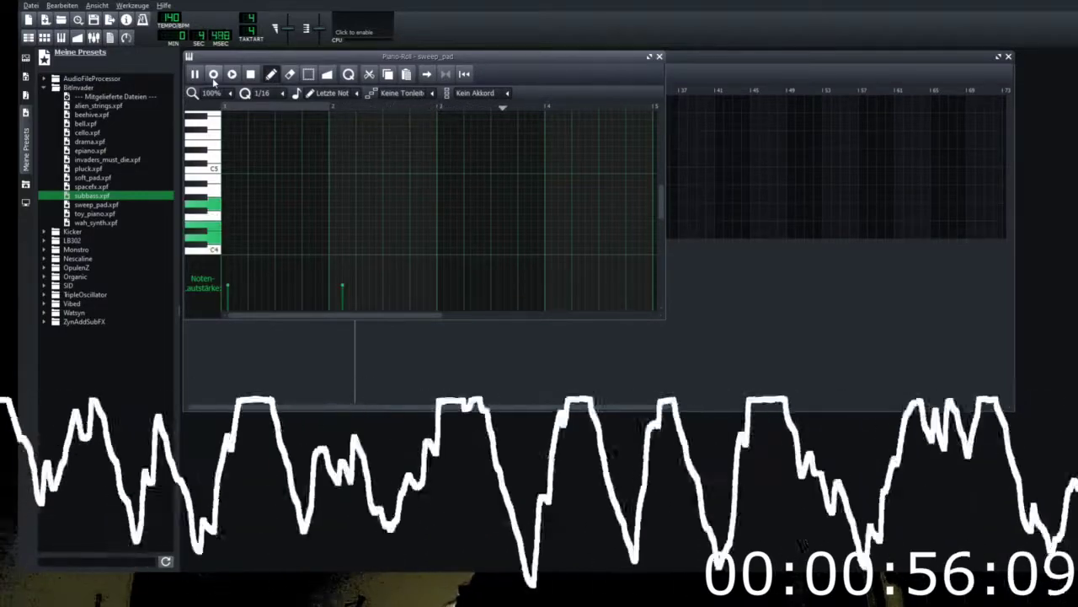
pyautogui.press('x')
pyautogui.press('c')
pyautogui.press('b')
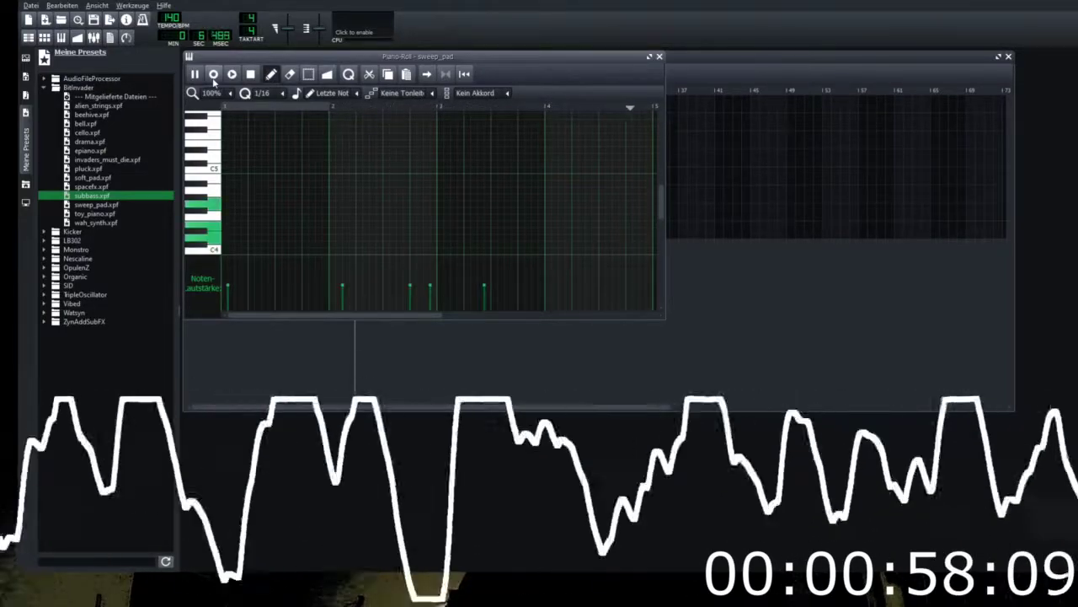
pyautogui.click(251, 74)
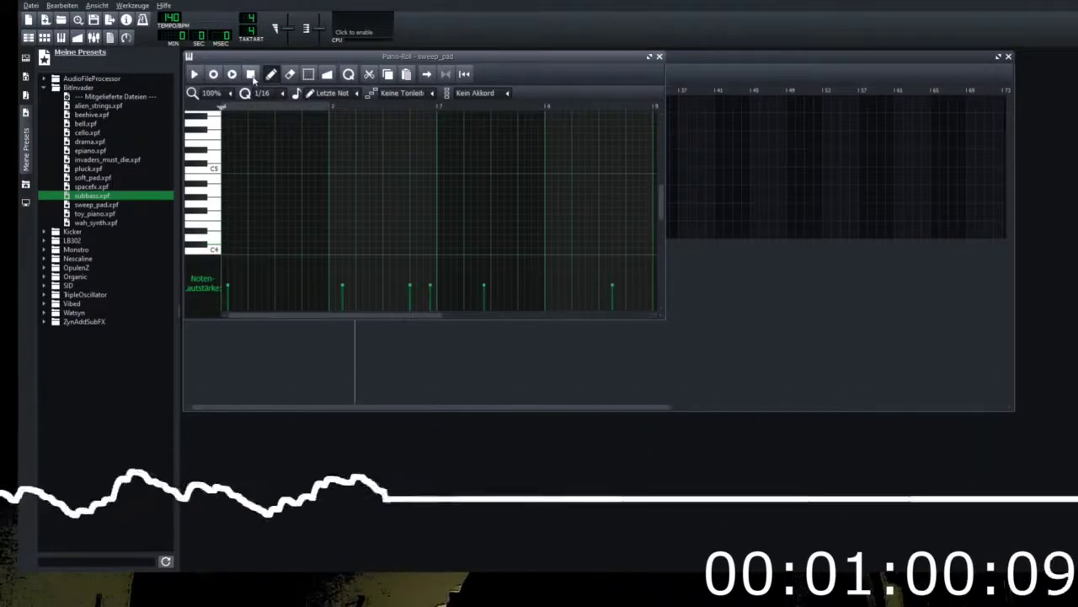
pyautogui.click(660, 58)
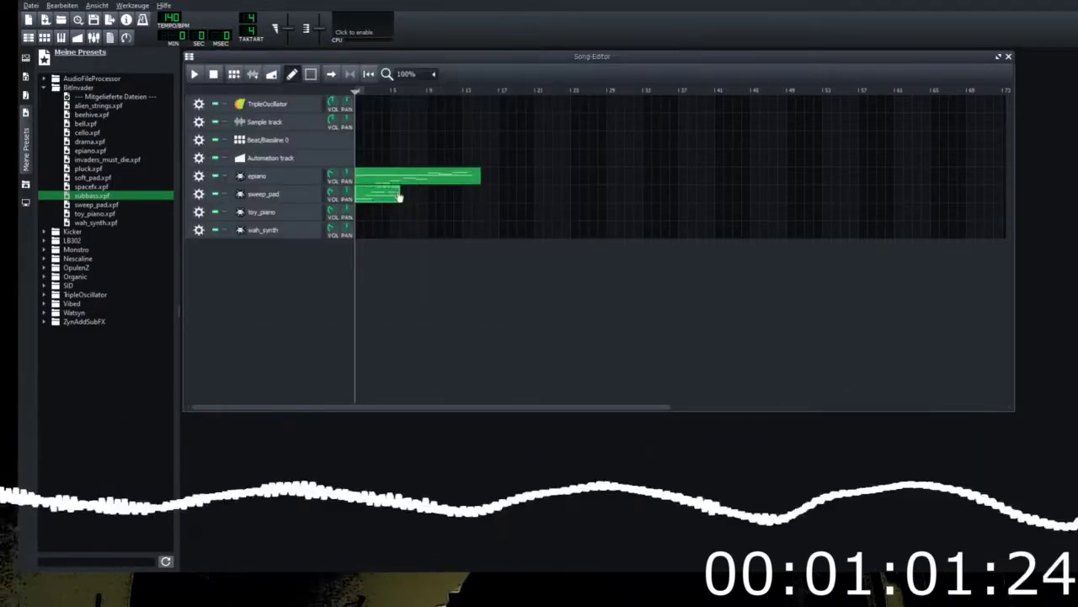
# Step: Record rapid repeated A4 notes on the toy_piano track from bar 1 into bar 4, and close its piano roll
pyautogui.doubleClick(363, 219)
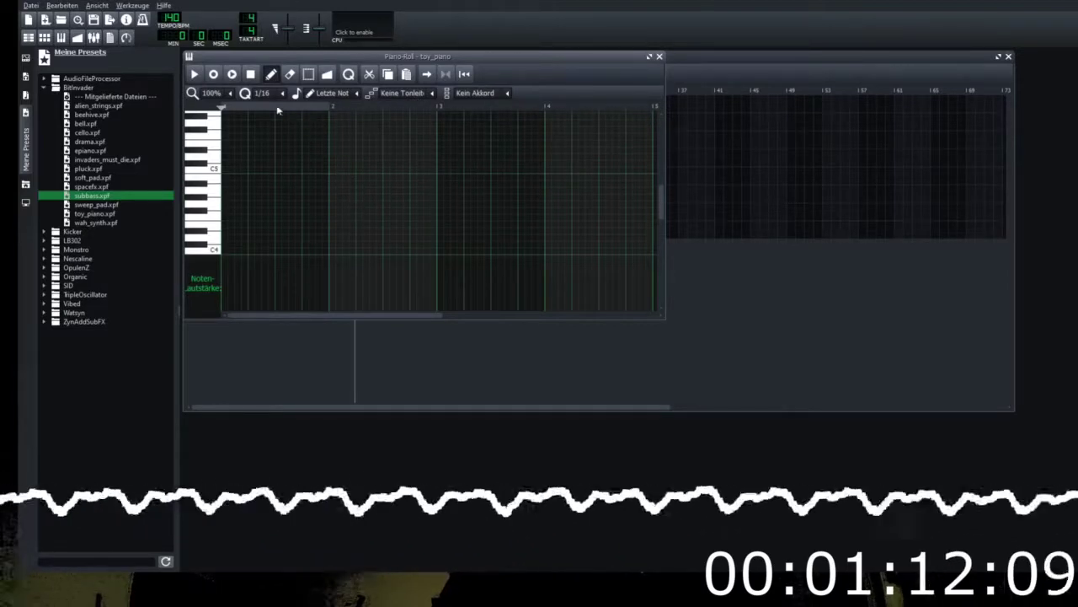
pyautogui.click(213, 74)
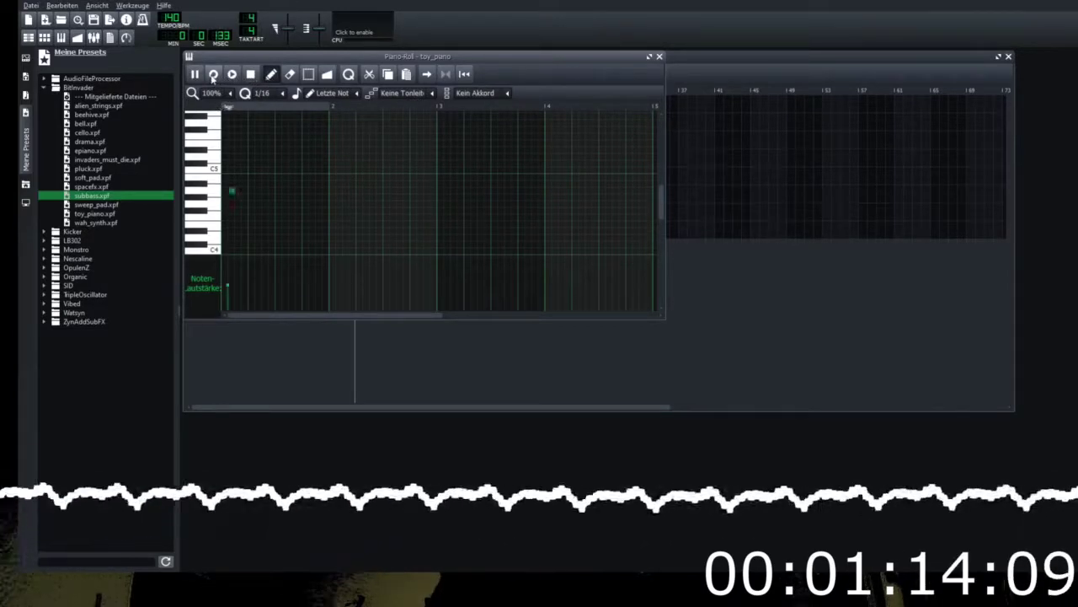
pyautogui.press('y')
pyautogui.press('y')
pyautogui.press('y')
pyautogui.press('y')
pyautogui.press('y')
pyautogui.press('y')
pyautogui.press('y')
pyautogui.press('y')
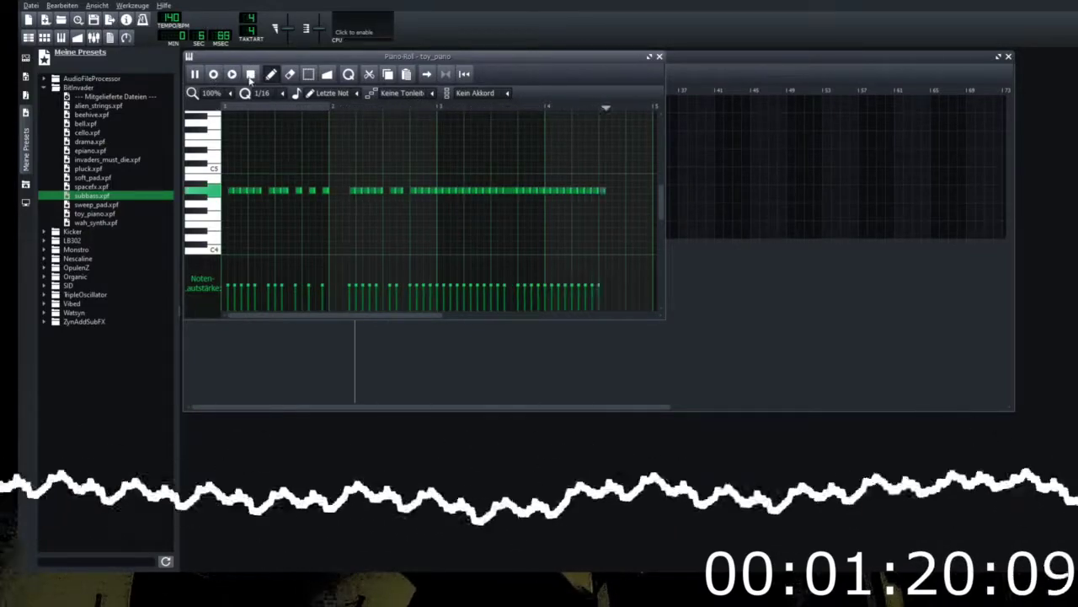
pyautogui.click(250, 74)
pyautogui.click(658, 57)
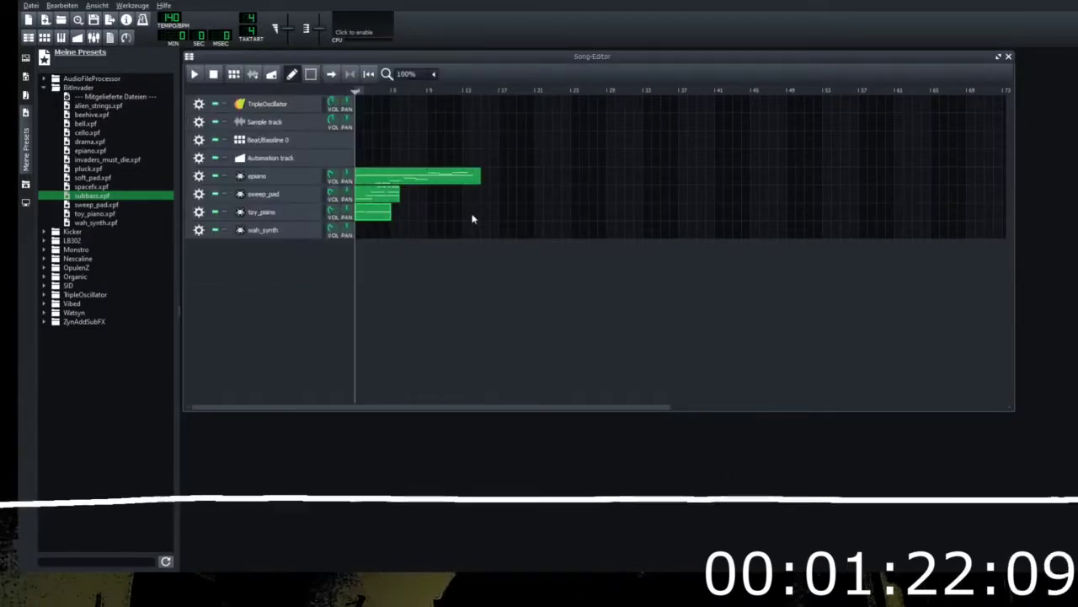
# Step: Move the epiano clip to bar 4 and the sweep_pad clip to bar 15, and briefly open the wah_synth track's piano roll
pyautogui.moveTo(414, 179); pyautogui.dragTo(440, 181)
pyautogui.moveTo(379, 196); pyautogui.dragTo(504, 197)
pyautogui.doubleClick(364, 232)
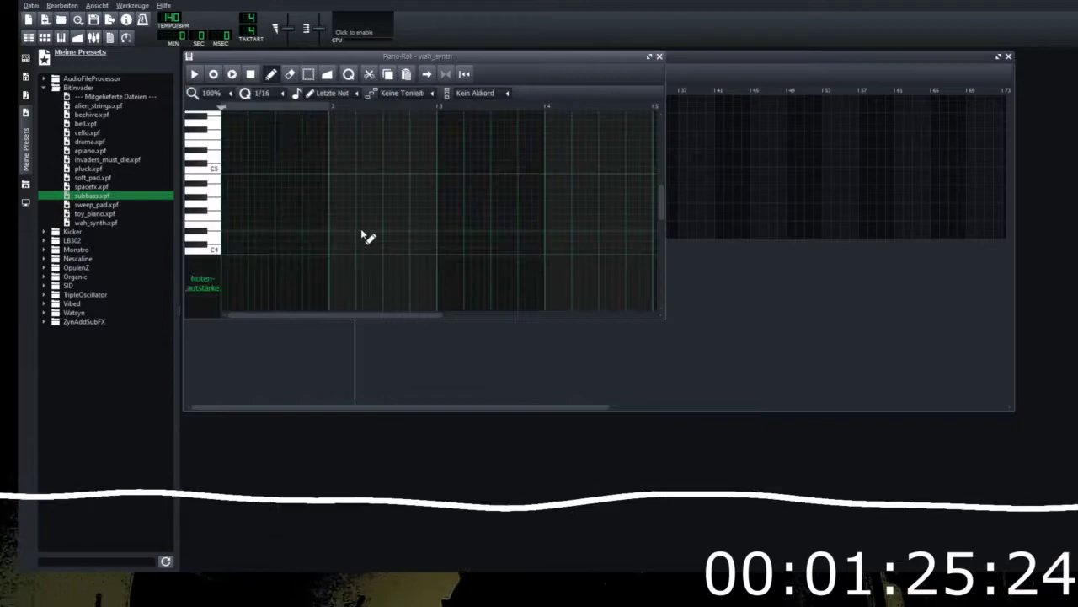
pyautogui.click(658, 57)
# Step: Audition presets from the Monstro and OpulenZ folders, including Growl, HorrorLead, Phat, Funky and Square
pyautogui.click(75, 249)
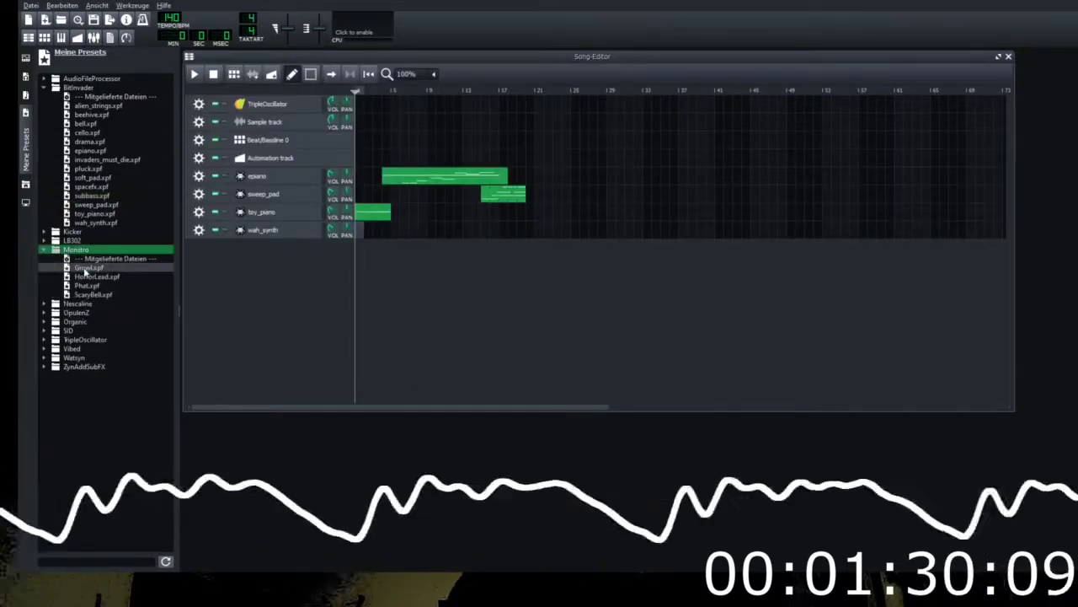
pyautogui.click(86, 267)
pyautogui.click(86, 277)
pyautogui.click(86, 286)
pyautogui.click(86, 277)
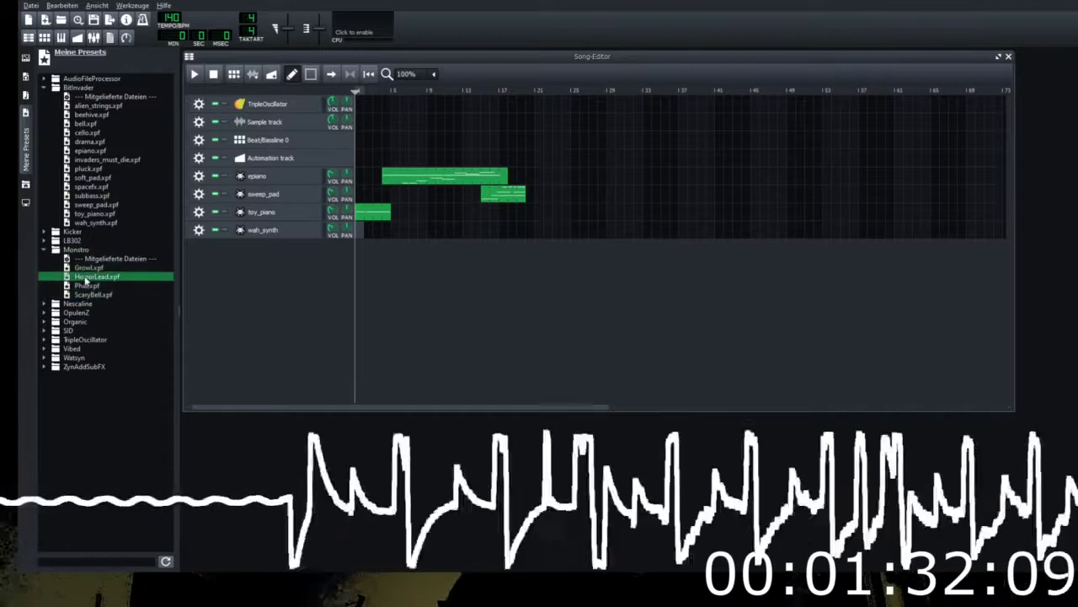
pyautogui.click(76, 313)
pyautogui.click(86, 348)
pyautogui.click(87, 402)
pyautogui.click(87, 447)
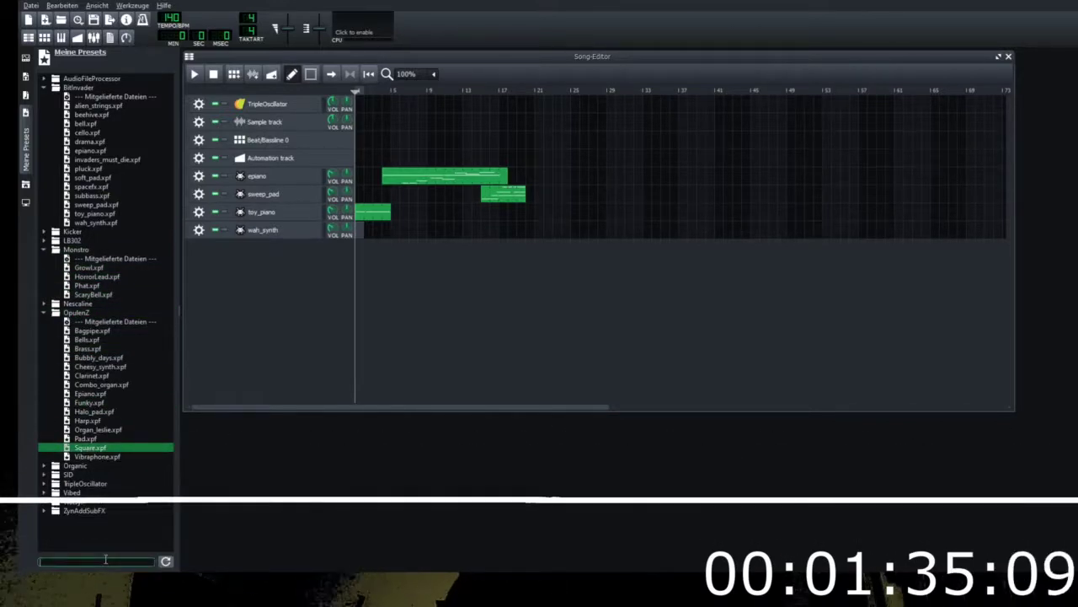
# Step: Audition the AudioFileProcessor presets, from Bass-Mania and Erazor through Fat-Reversed-Kick and SString to orion
pyautogui.click(91, 79)
pyautogui.click(90, 114)
pyautogui.click(90, 105)
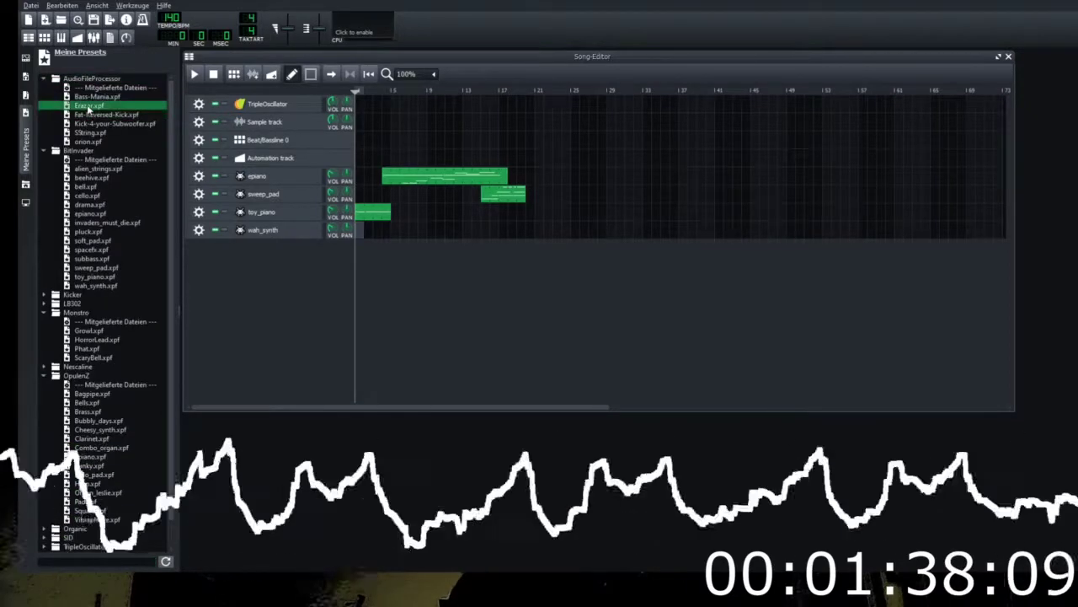
pyautogui.click(91, 90)
pyautogui.click(91, 96)
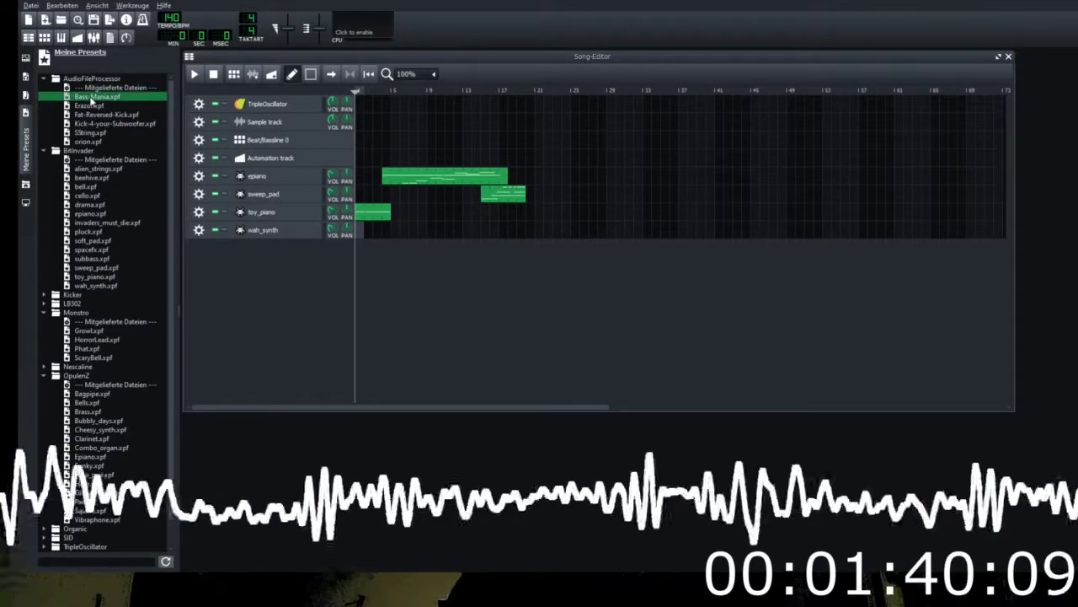
pyautogui.click(91, 115)
pyautogui.click(92, 124)
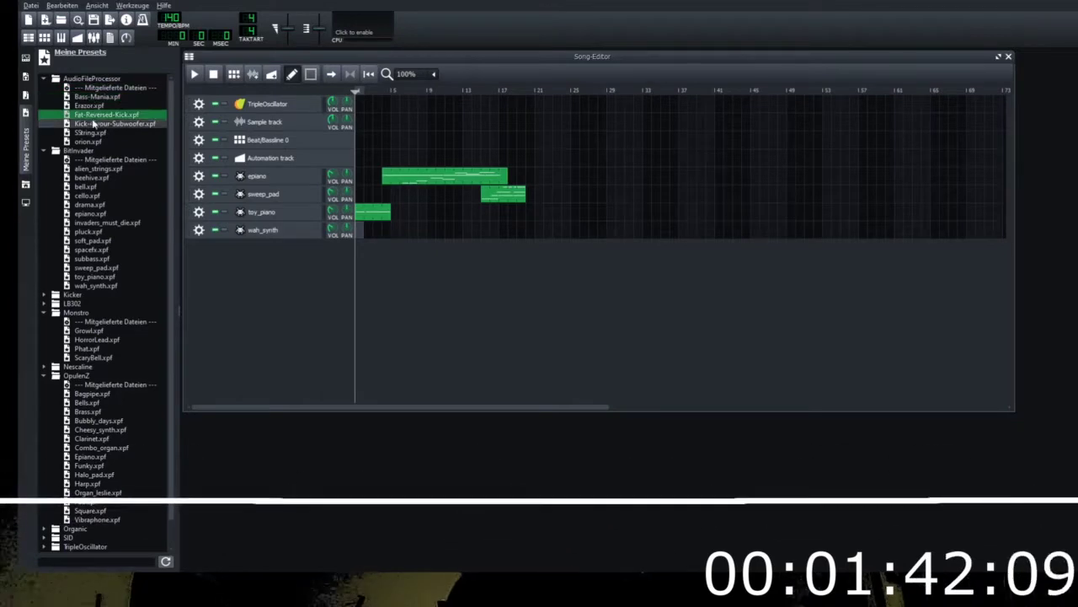
pyautogui.click(91, 134)
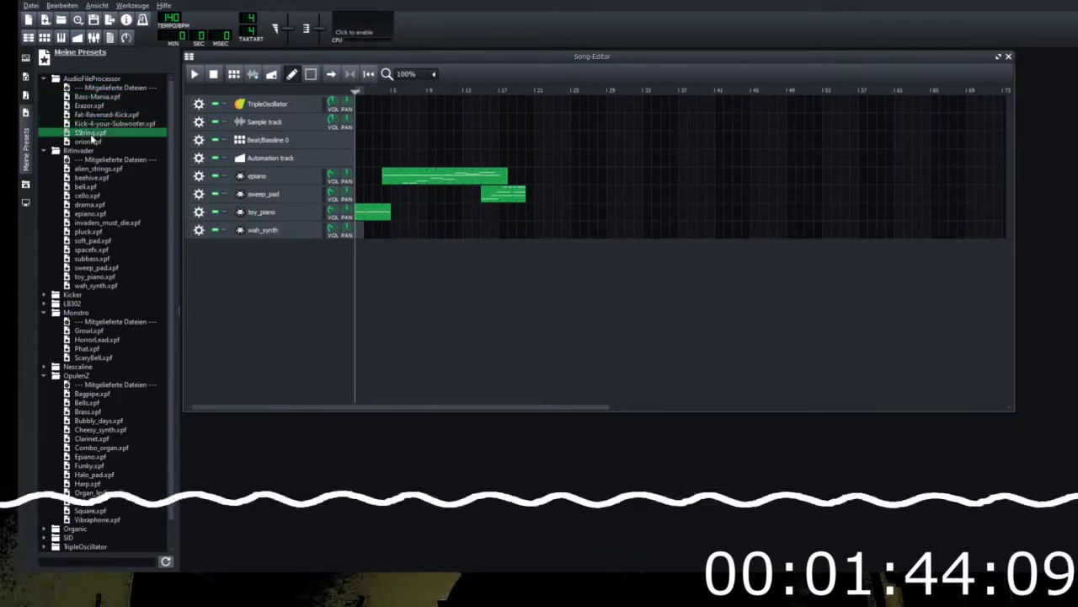
pyautogui.click(90, 142)
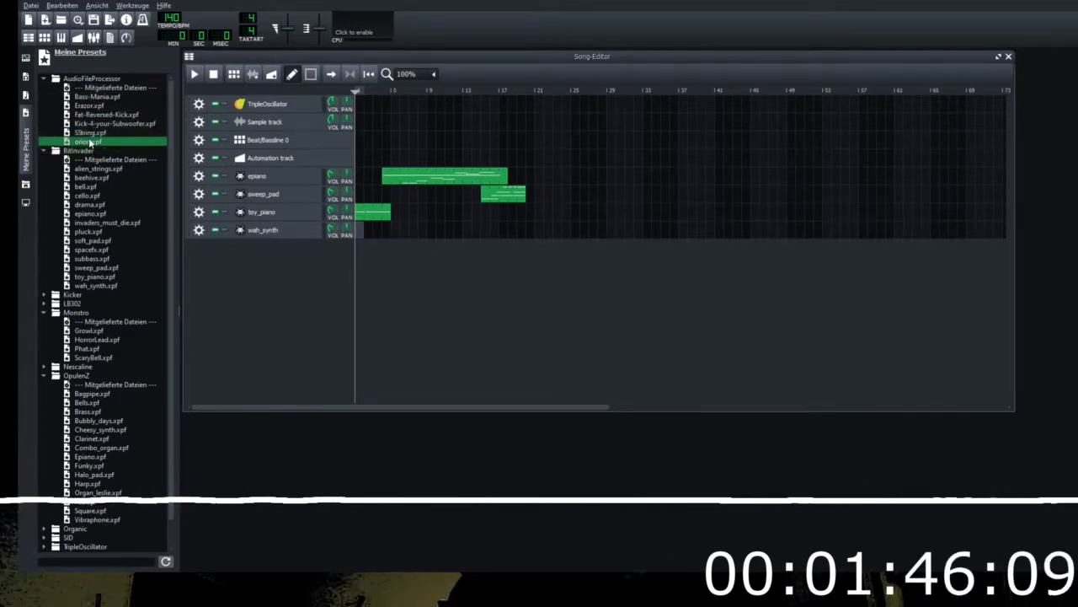
# Step: Add the SString preset as a new track and try out a few notes in its piano roll
pyautogui.moveTo(90, 133); pyautogui.dragTo(358, 295)
pyautogui.doubleClick(358, 251)
pyautogui.press('t')
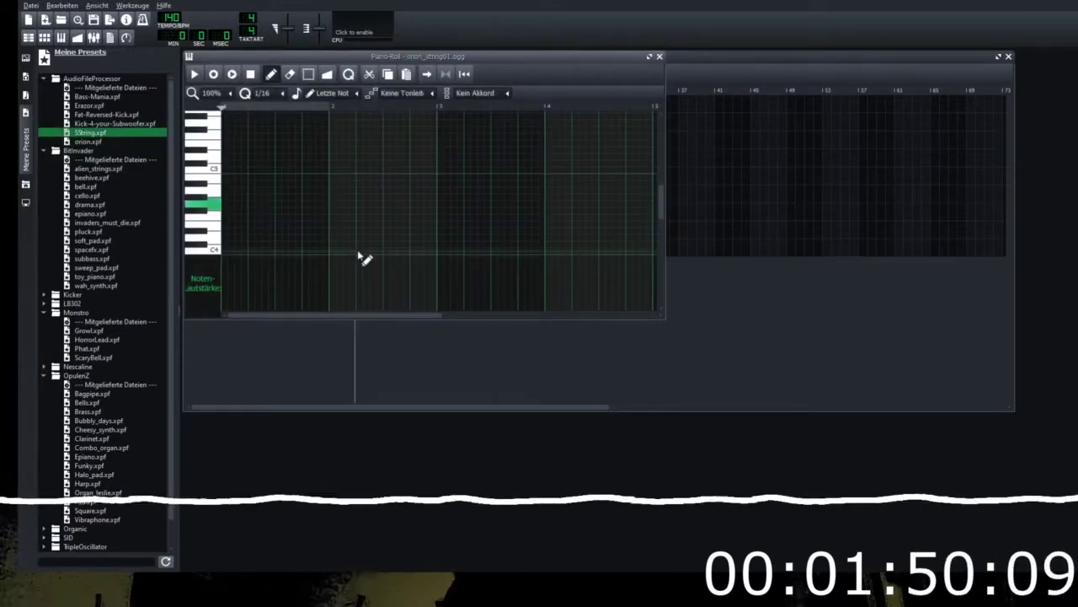
pyautogui.press('u')
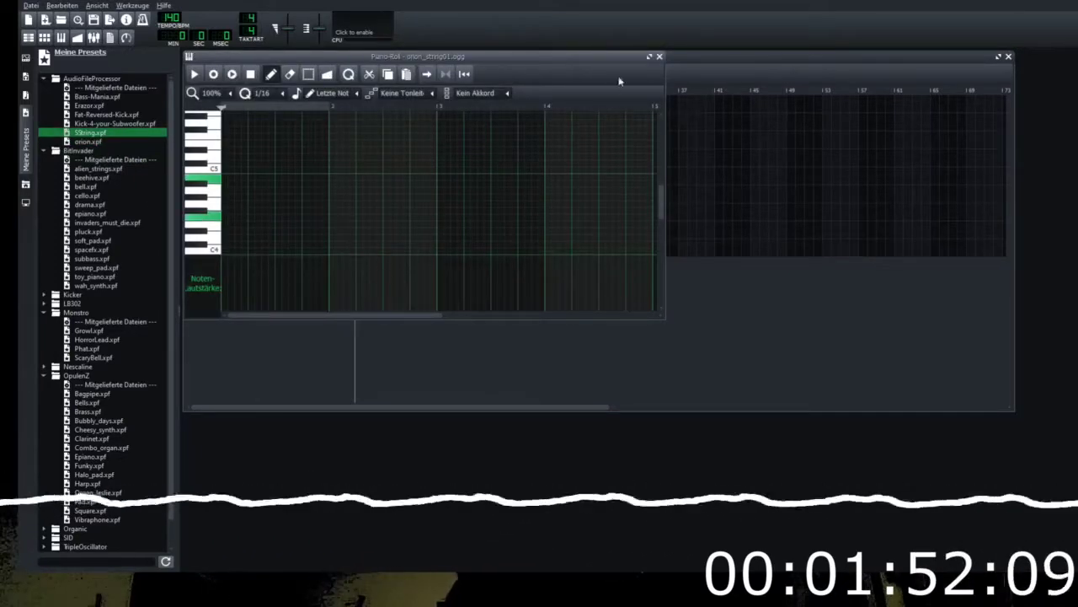
pyautogui.click(659, 56)
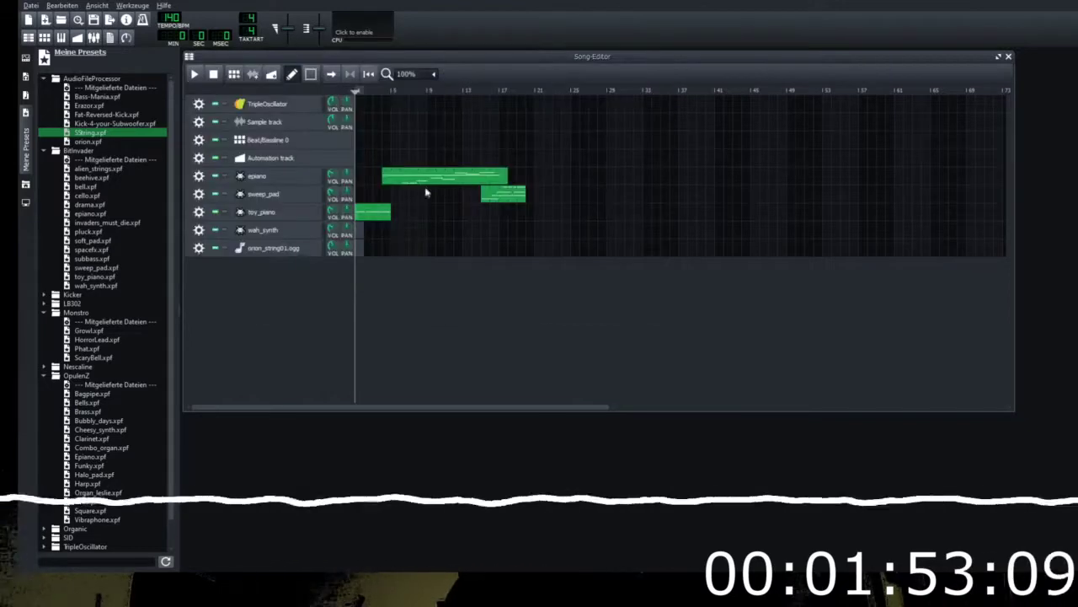
# Step: Search the presets for "bass" and add the BitInvader subbass preset as a new track
pyautogui.click(80, 561)
pyautogui.write('bass')
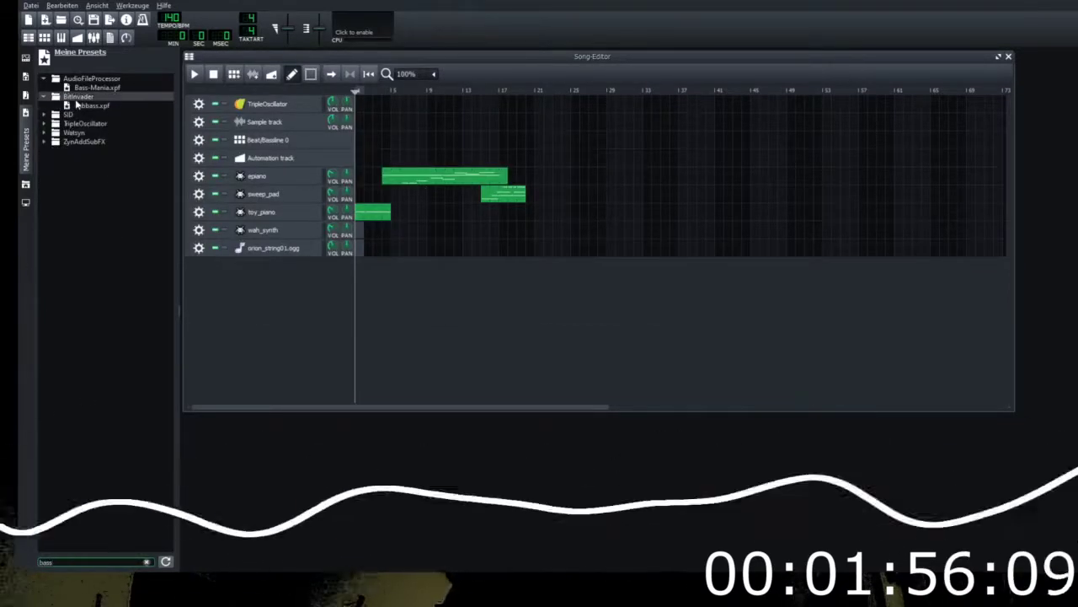
pyautogui.moveTo(80, 113); pyautogui.dragTo(352, 271)
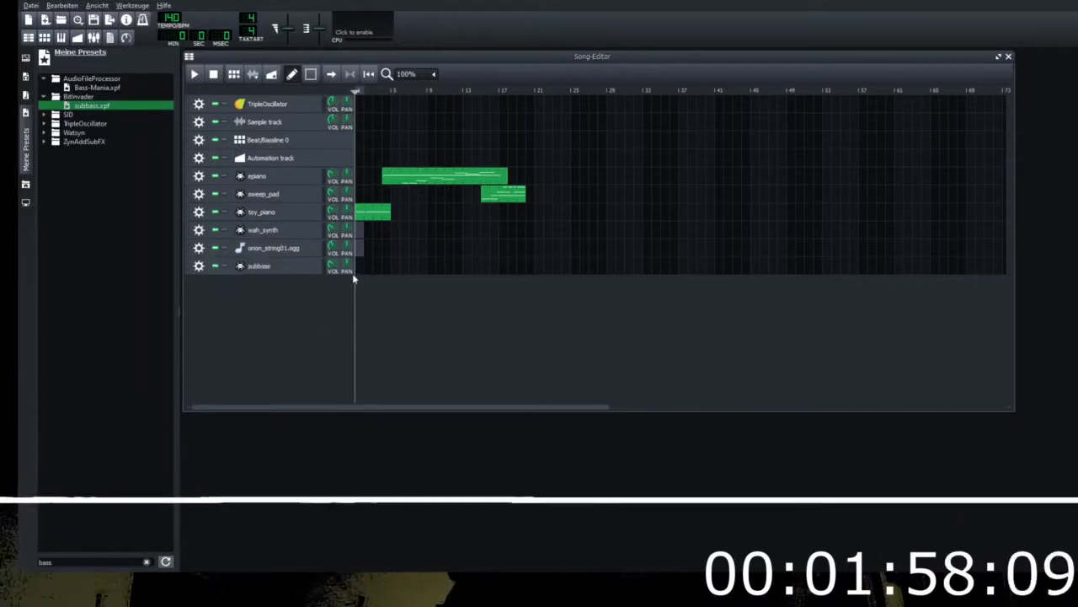
# Step: Open the subbass track's piano roll, try out several notes around G4 and B4 without recording, and close it
pyautogui.doubleClick(361, 268)
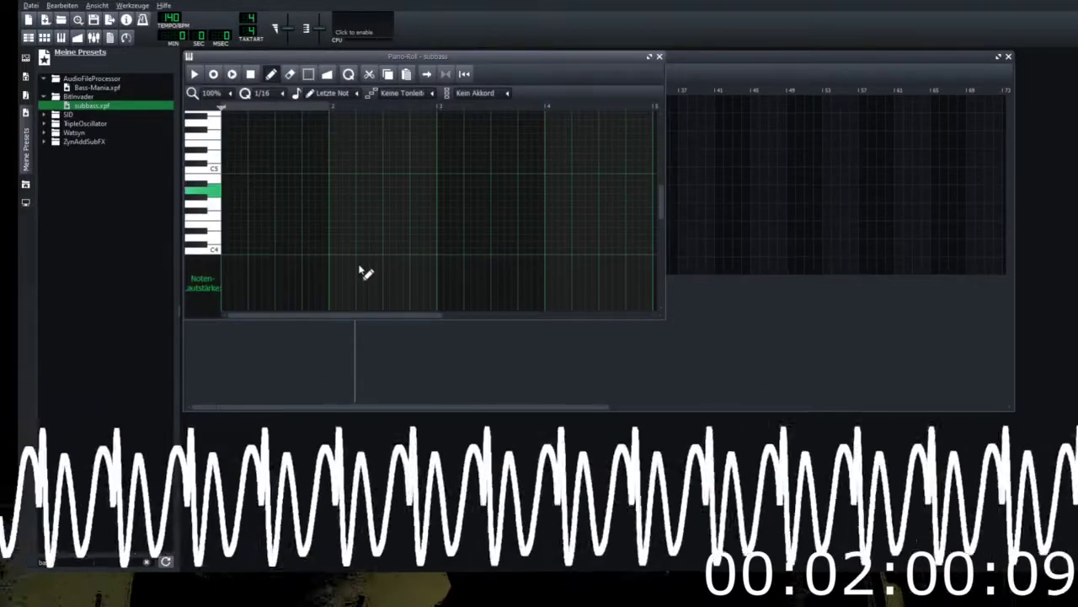
pyautogui.click(659, 57)
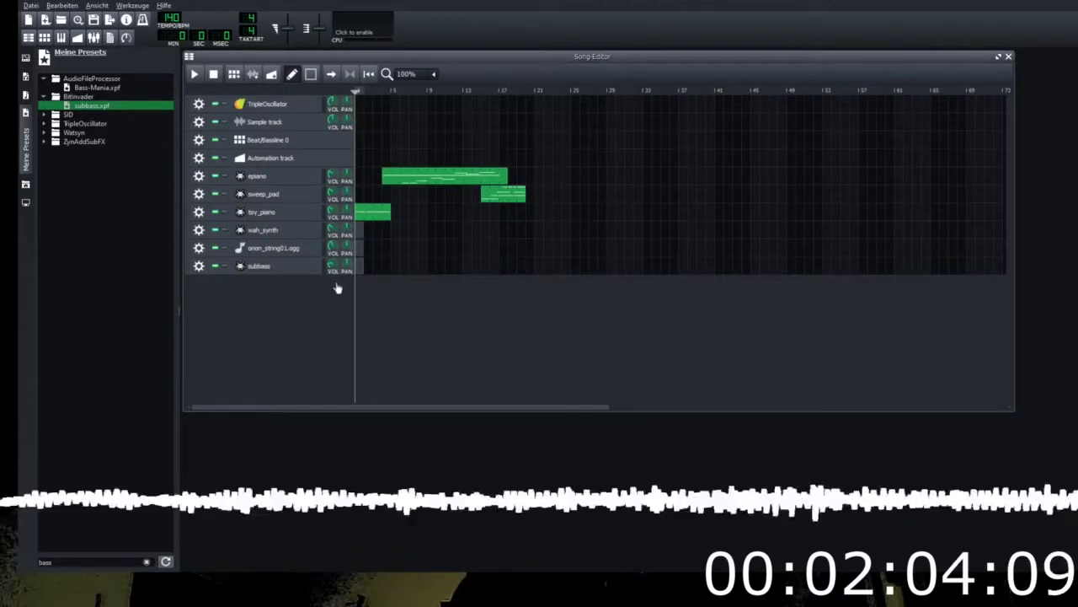
pyautogui.doubleClick(358, 267)
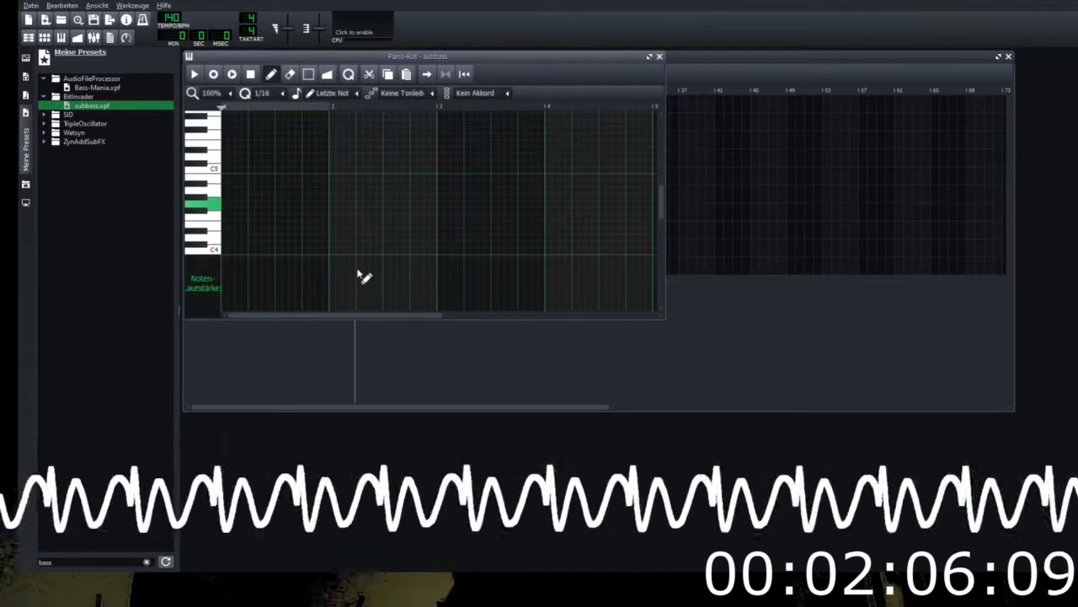
pyautogui.press('t')
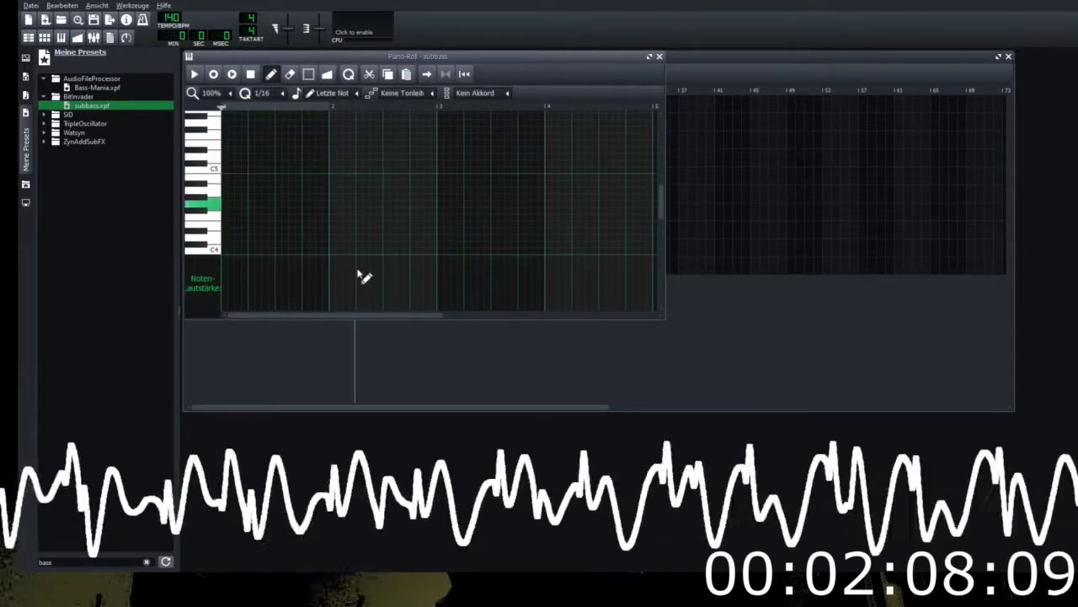
pyautogui.press('r')
pyautogui.press('i')
pyautogui.press('u')
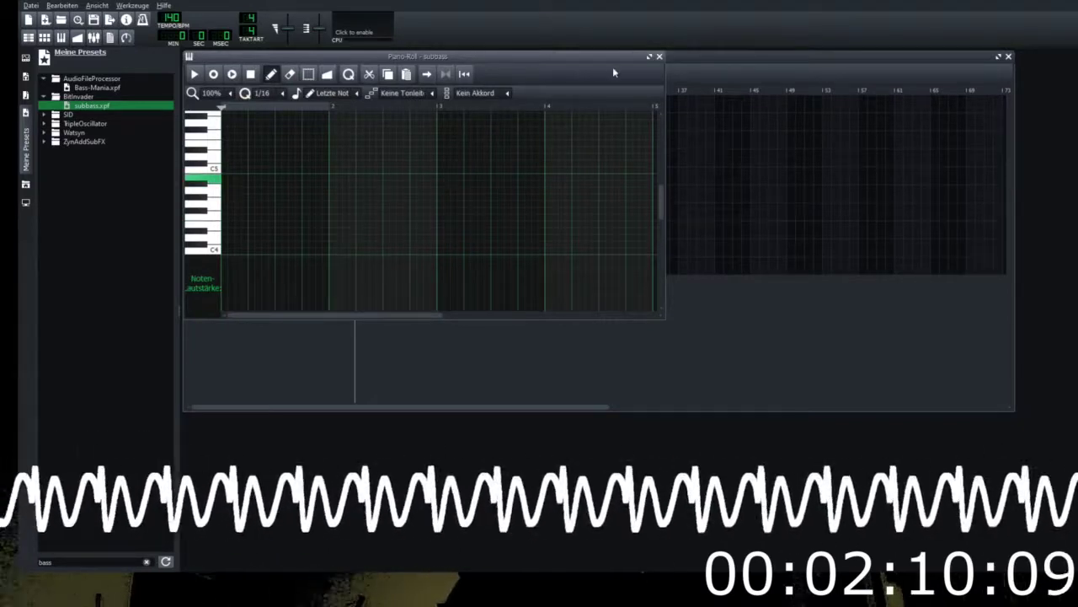
pyautogui.click(660, 57)
# Step: Audition the Watsyn Phase_bass preset and the ZynAddSubFX Bass presets from Bass 1 through FM Bass 2
pyautogui.click(74, 132)
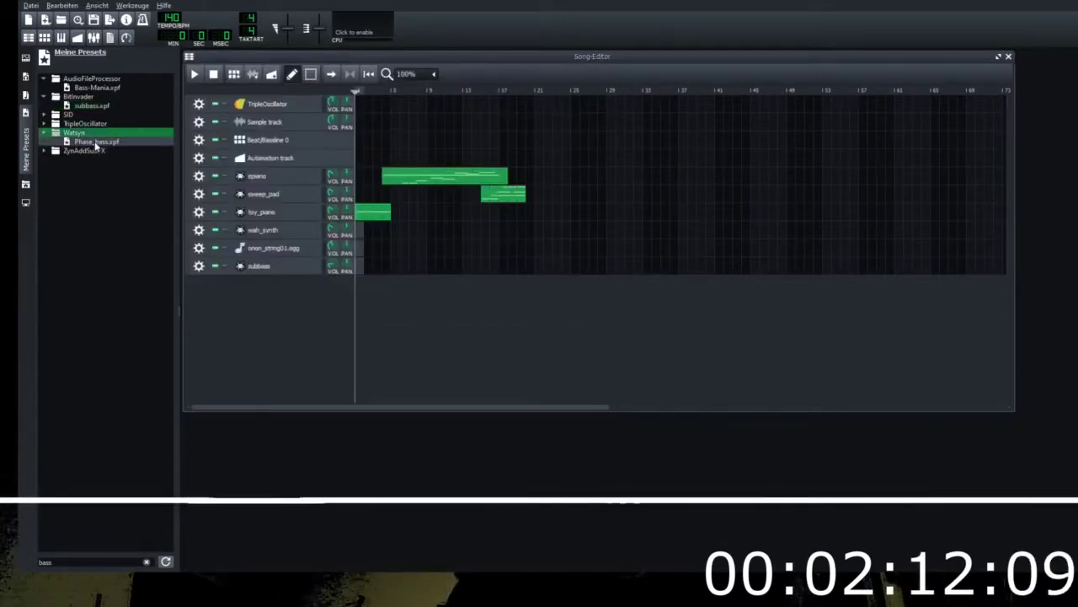
pyautogui.click(97, 141)
pyautogui.doubleClick(84, 150)
pyautogui.doubleClick(81, 160)
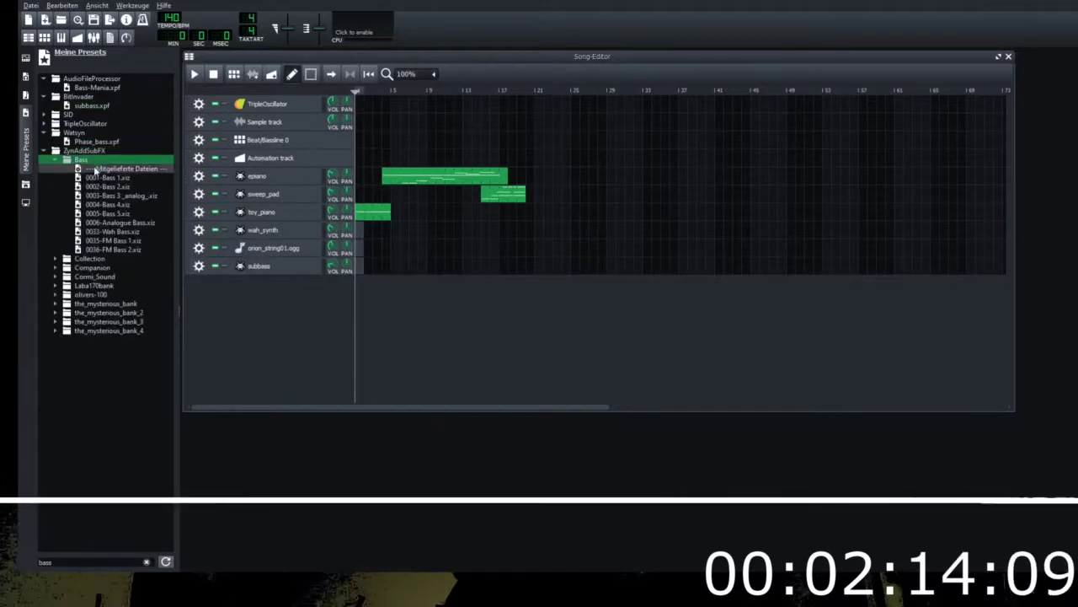
pyautogui.click(97, 178)
pyautogui.press('Down')
pyautogui.press('Down')
pyautogui.press('Down')
pyautogui.press('Down')
pyautogui.press('Down')
pyautogui.press('Down')
pyautogui.press('Down')
pyautogui.press('Down')
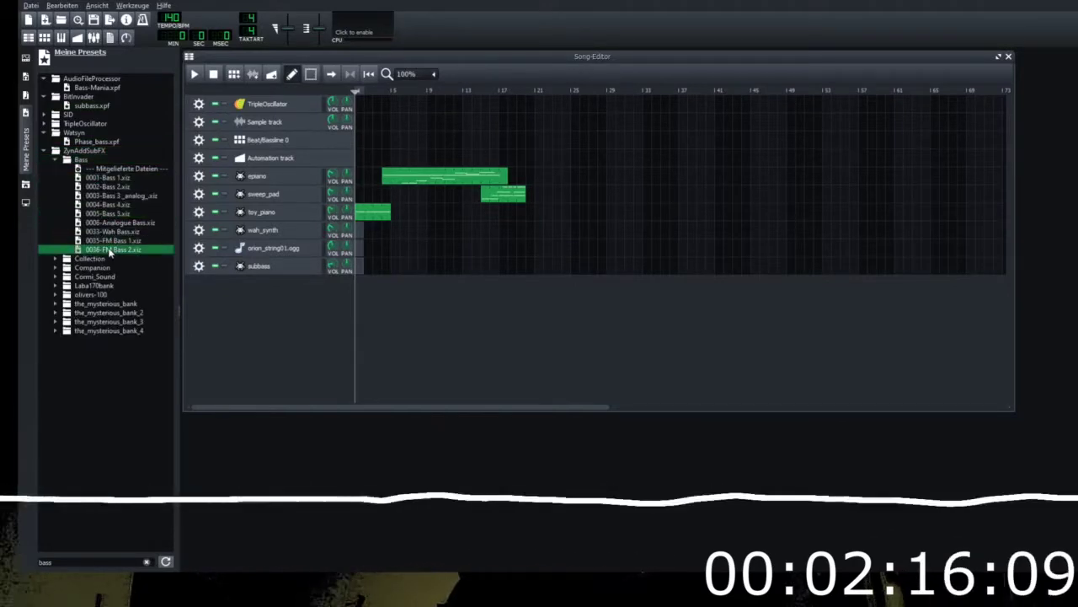
# Step: Add the TripleOscillator presets FutureBass, Freaky-Bass and FuzzyAnalogBass as new tracks
pyautogui.doubleClick(85, 123)
pyautogui.click(92, 159)
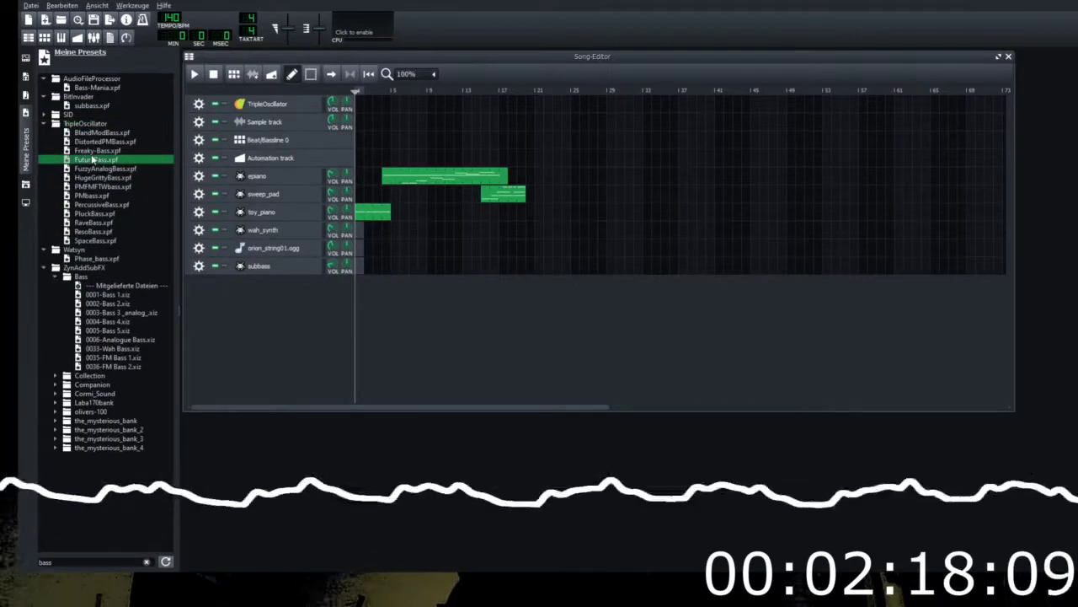
pyautogui.moveTo(93, 159); pyautogui.dragTo(272, 329)
pyautogui.click(90, 152)
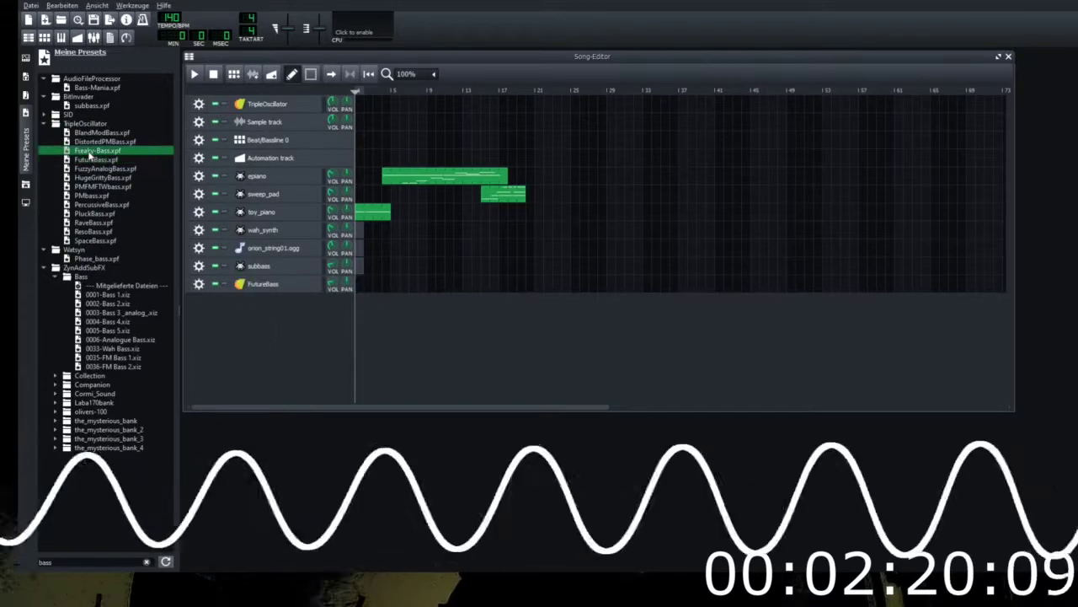
pyautogui.moveTo(150, 226); pyautogui.dragTo(233, 319)
pyautogui.click(93, 171)
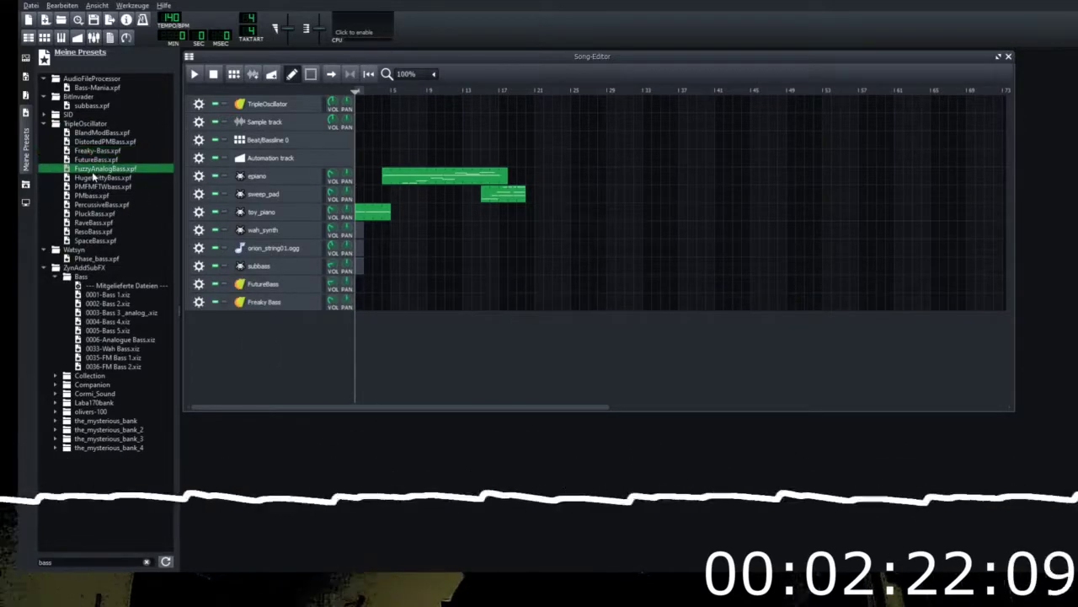
pyautogui.moveTo(196, 285); pyautogui.dragTo(274, 350)
# Step: Open the FutureBass track's piano roll and record held C5, A4, G4, D5, F4, E4 and E5 notes over the first four bars
pyautogui.doubleClick(358, 289)
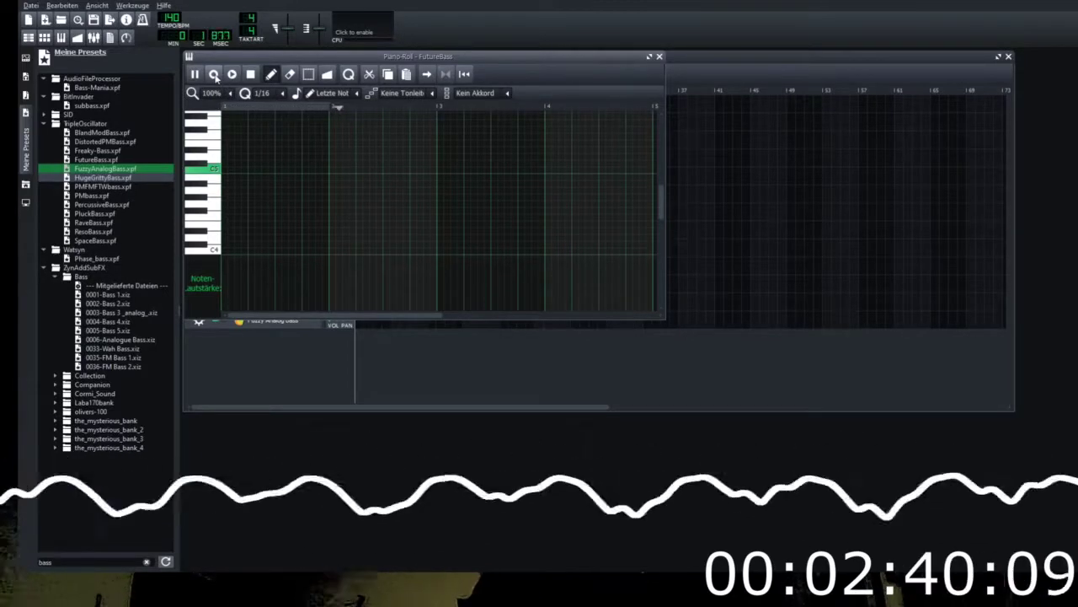
pyautogui.press('y')
pyautogui.press('t')
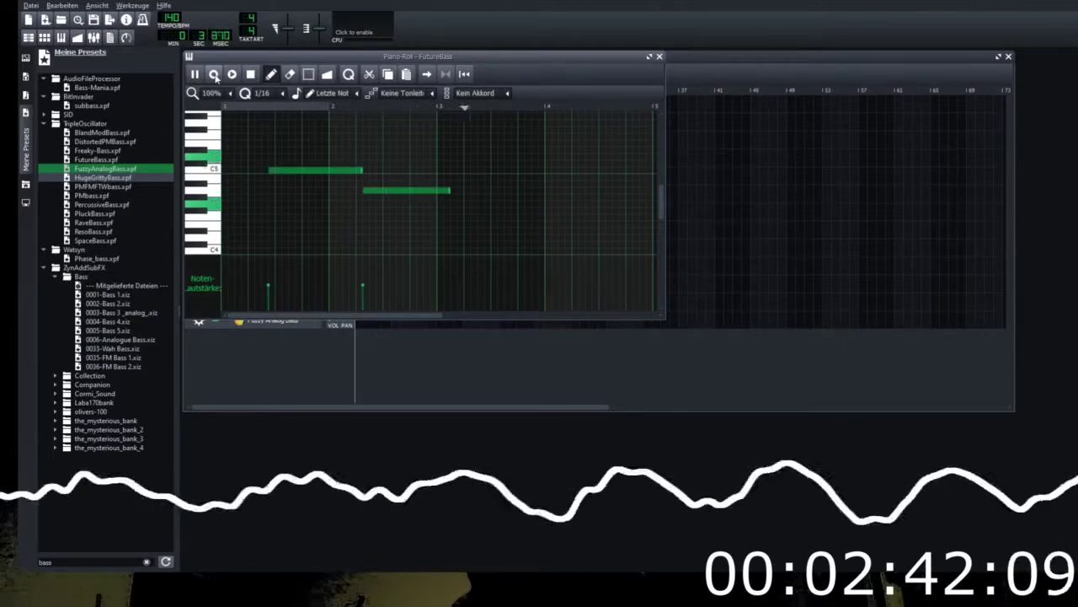
pyautogui.press('o')
pyautogui.press('r')
pyautogui.press('e')
pyautogui.press('p')
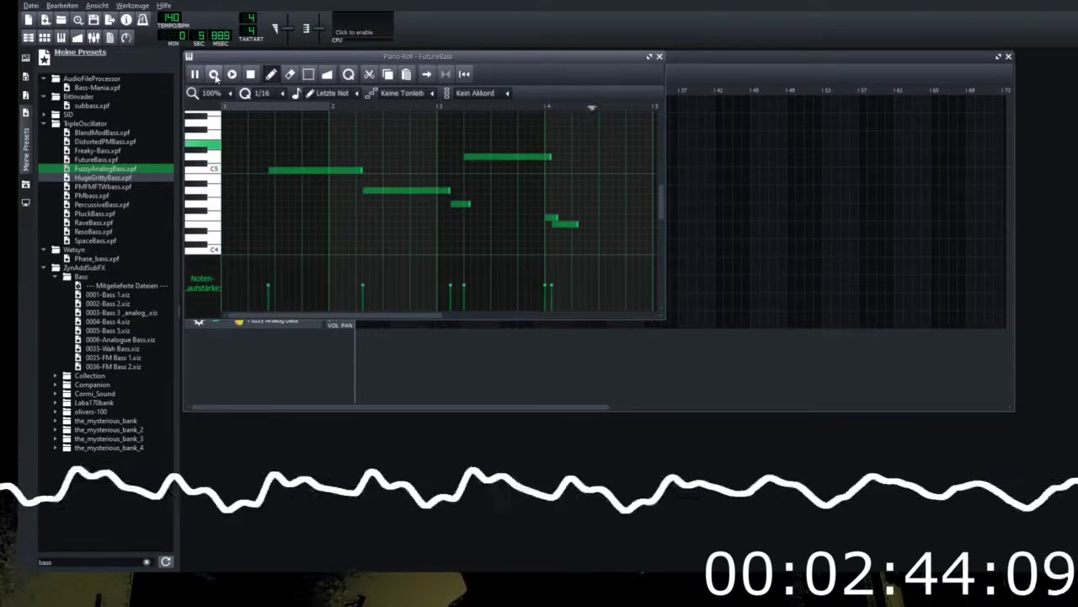
# Step: Finish recording the FutureBass line through bar 12, close the piano roll, and move the clip to start at bar 4
pyautogui.press('w')
pyautogui.press('[')
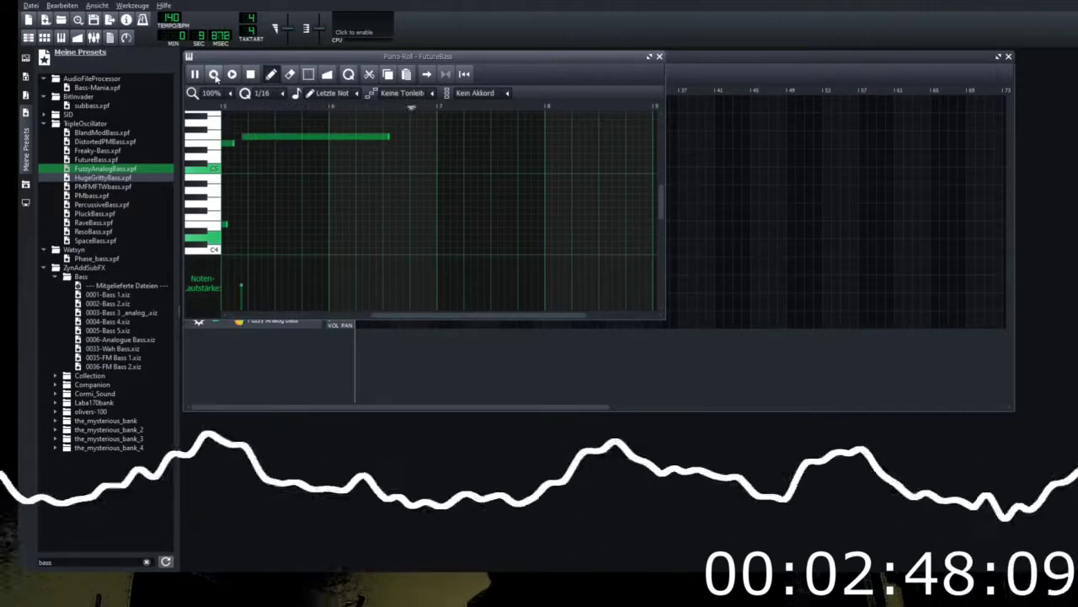
pyautogui.press('q')
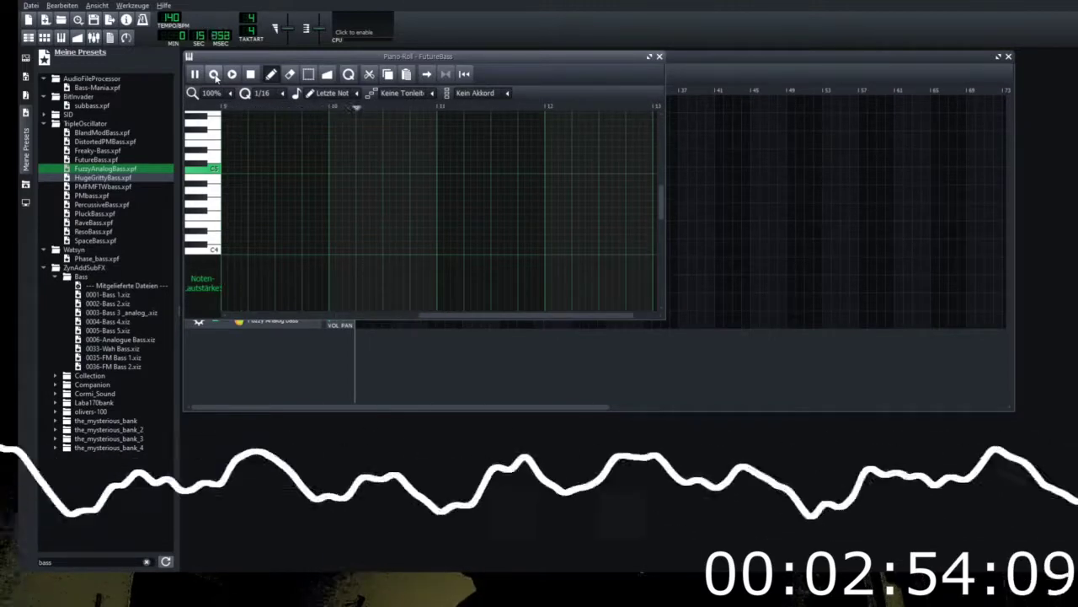
pyautogui.press('z')
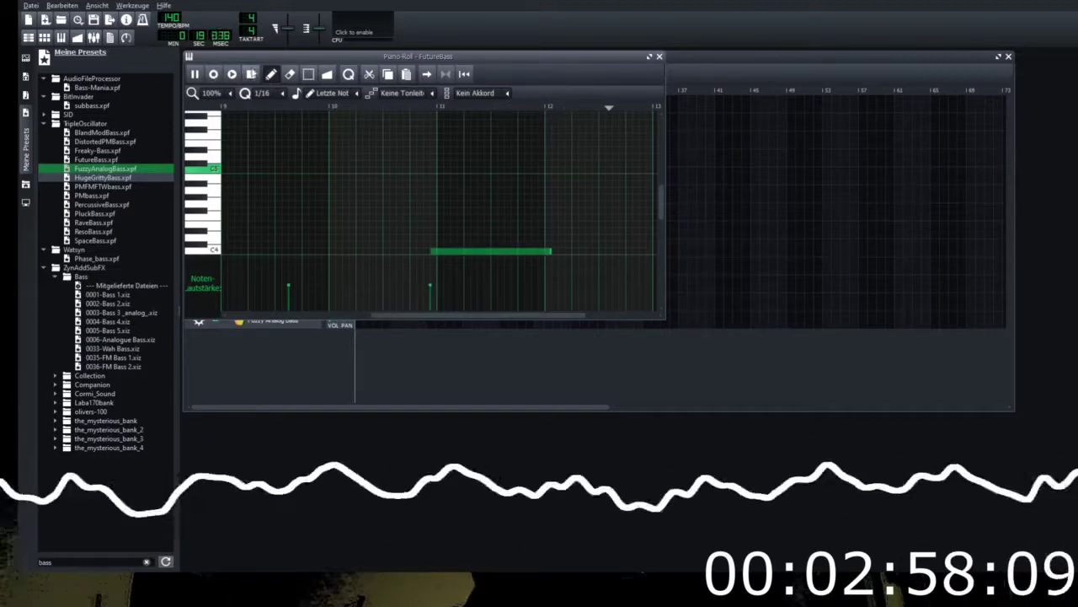
pyautogui.click(251, 75)
pyautogui.click(659, 57)
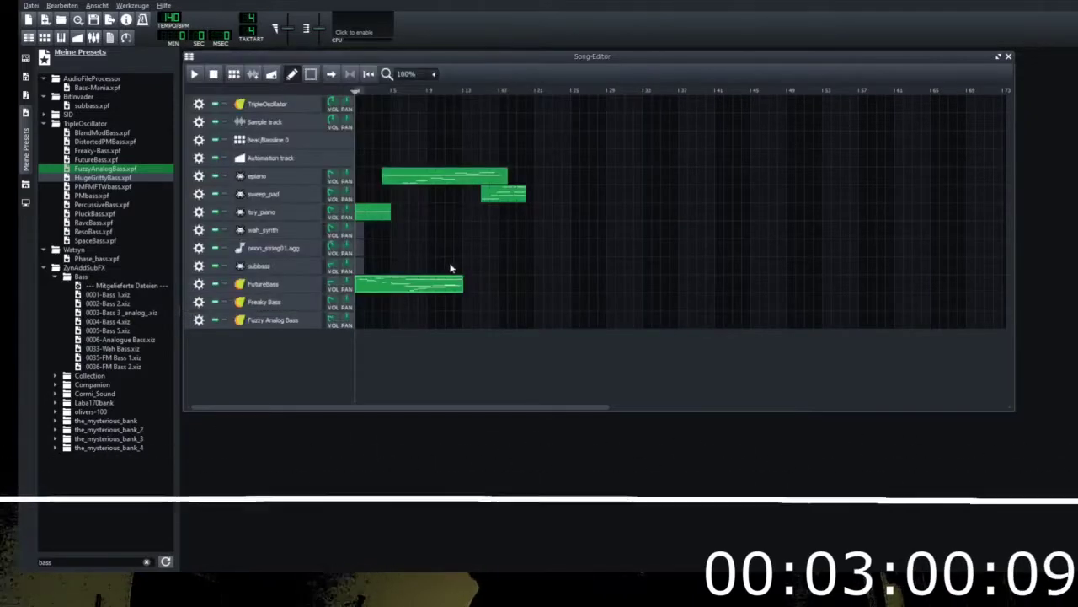
pyautogui.moveTo(375, 285); pyautogui.dragTo(402, 285)
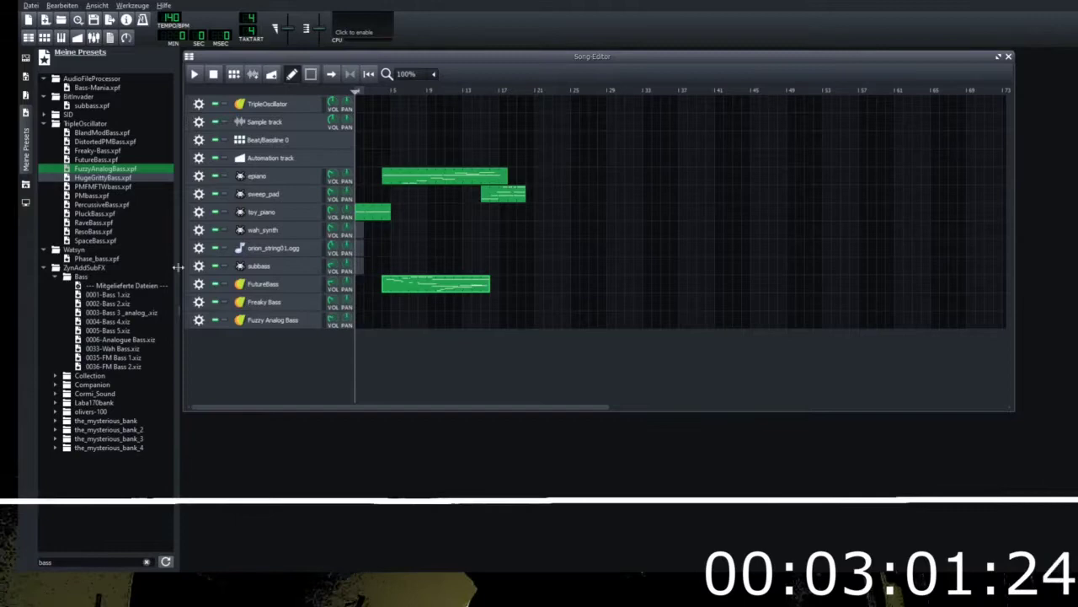
# Step: Audition the TripleOscillator SpaceBass, PluckBass and ResoBass presets and the ZynAddSubFX bass presets in the Companion and Collection folders
pyautogui.click(84, 241)
pyautogui.click(86, 214)
pyautogui.click(88, 232)
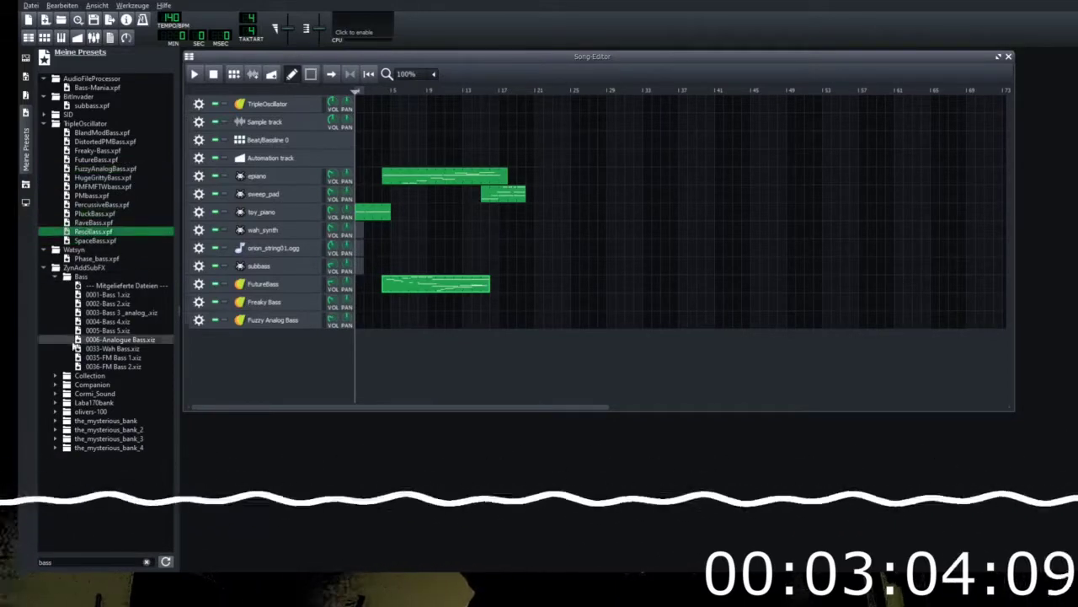
pyautogui.click(94, 385)
pyautogui.click(109, 409)
pyautogui.click(109, 403)
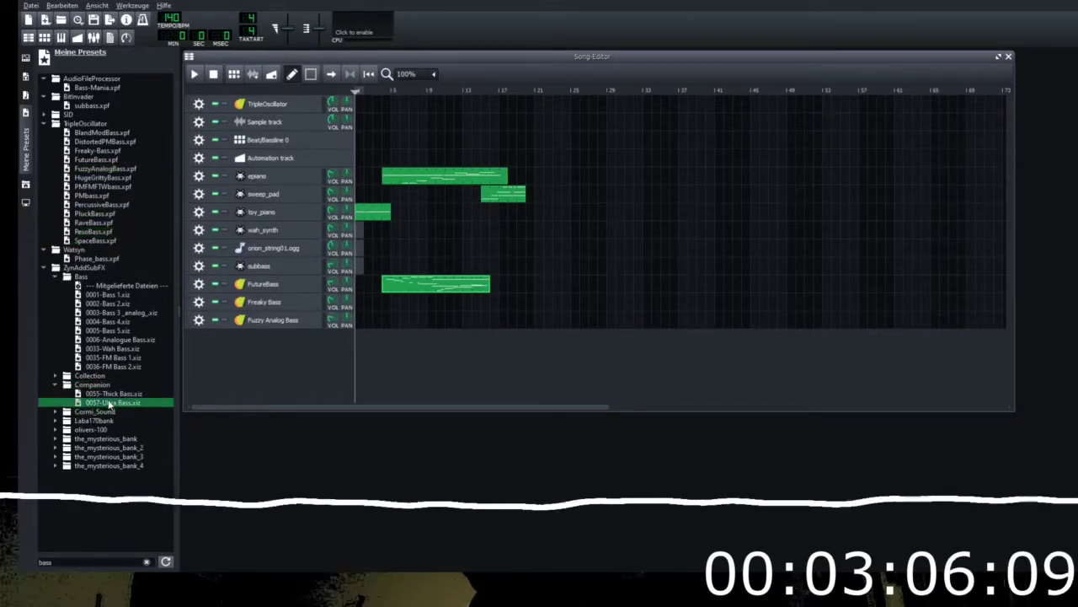
pyautogui.click(109, 396)
pyautogui.click(90, 376)
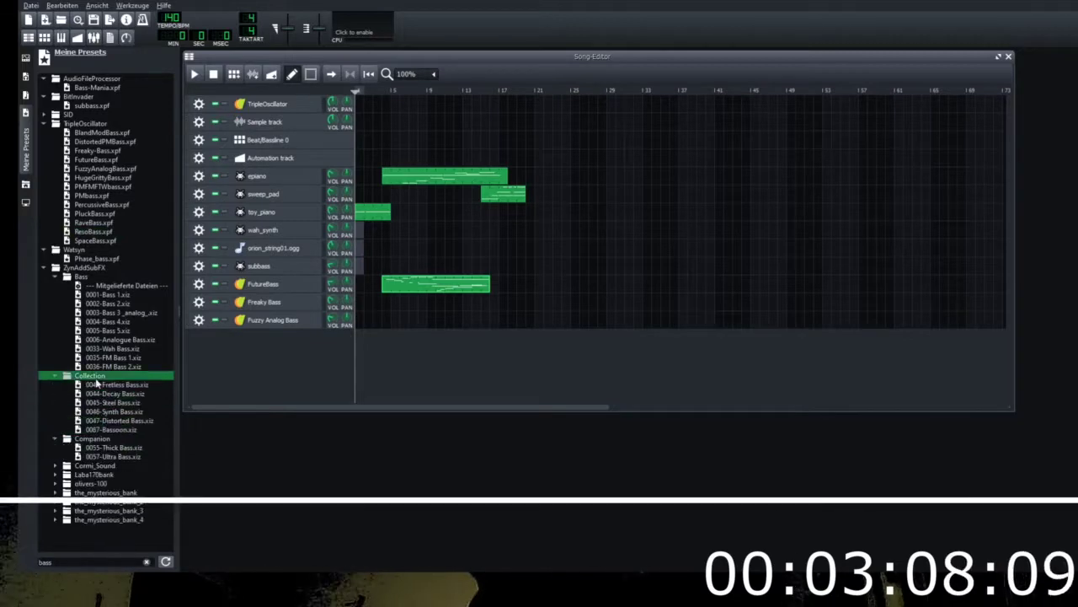
pyautogui.click(114, 393)
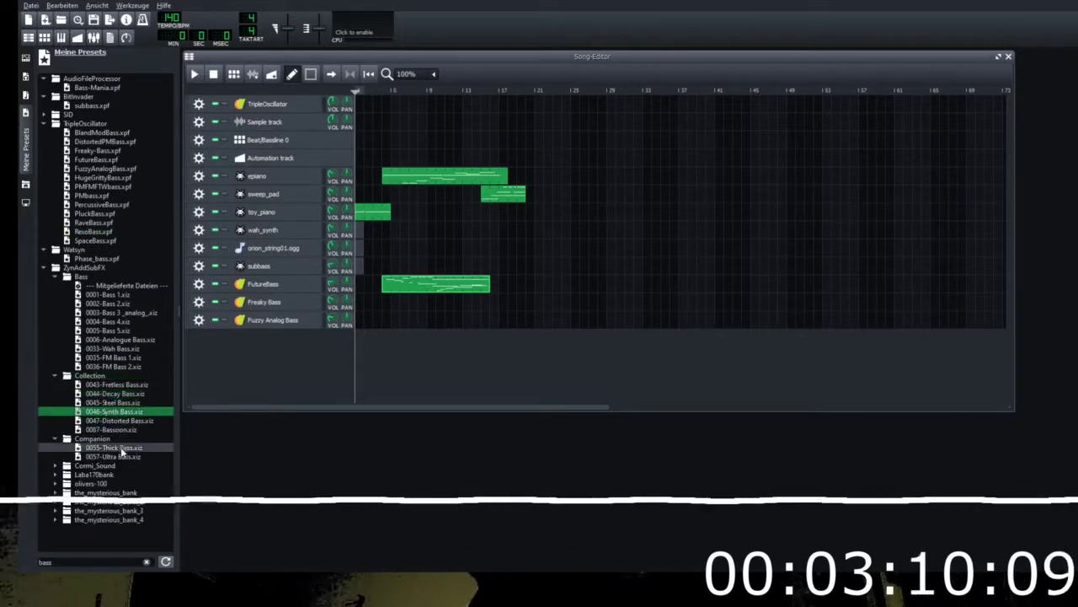
# Step: Add the Companion preset Thick Bass as a new track, try it out in its piano roll without recording, and close the roll
pyautogui.moveTo(114, 447); pyautogui.dragTo(367, 340)
pyautogui.doubleClick(359, 341)
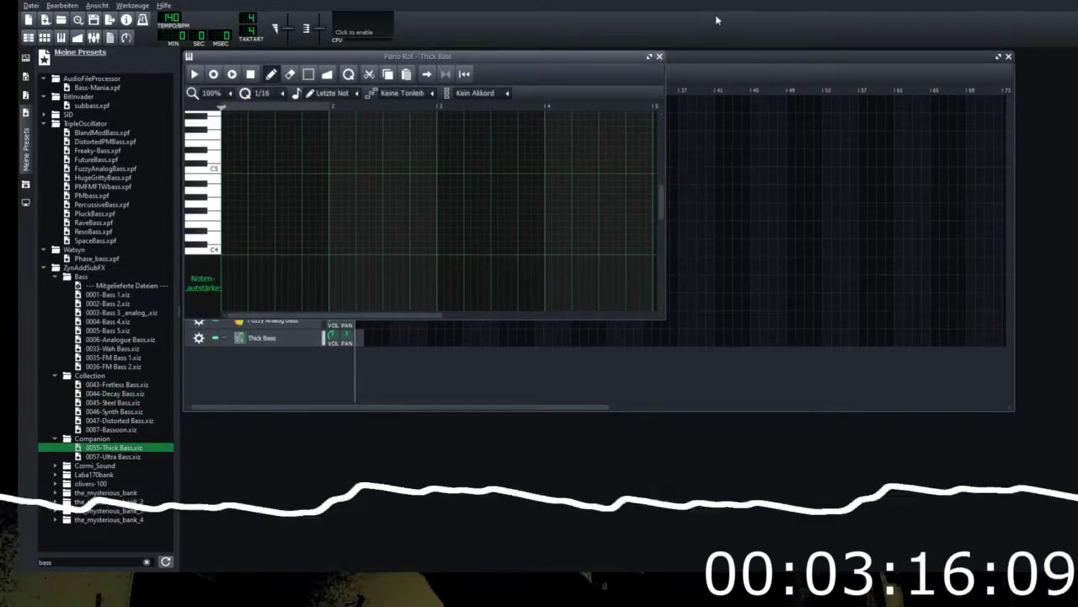
pyautogui.click(661, 57)
# Step: Audition the Steel Bass preset and the bass presets in the_mysterious_bank_3 and olivers-100
pyautogui.click(117, 404)
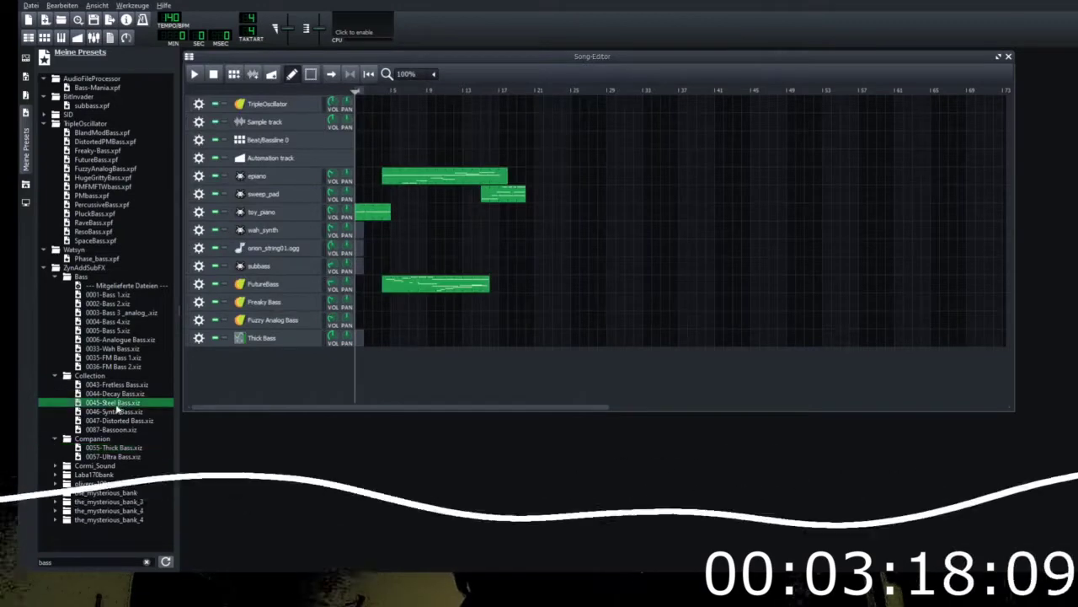
pyautogui.doubleClick(116, 512)
pyautogui.scroll(-1, 110, 497)
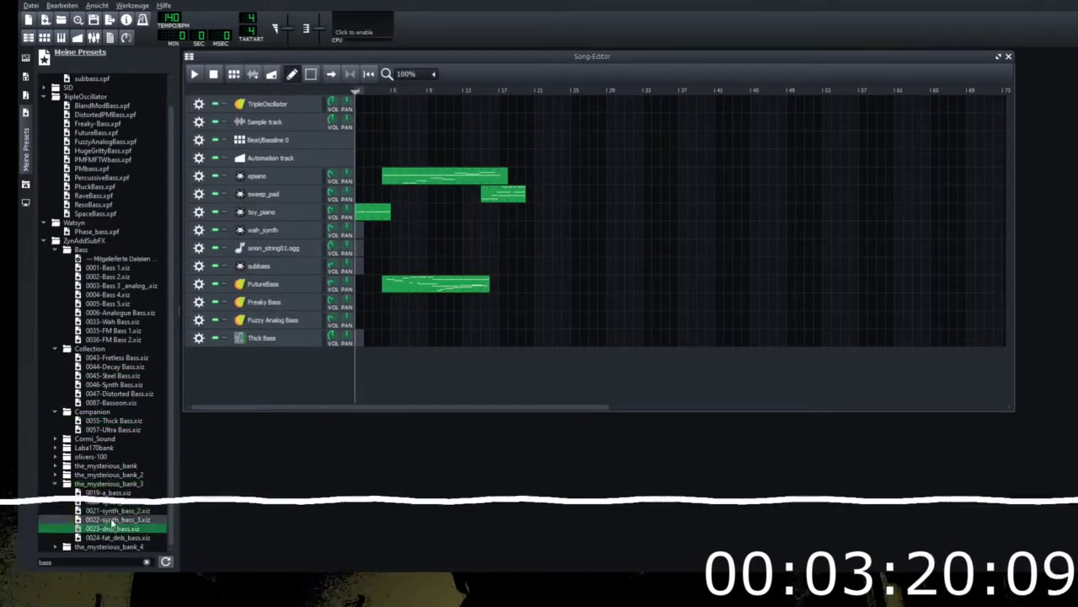
pyautogui.click(114, 495)
pyautogui.scroll(-3, 114, 493)
pyautogui.click(123, 449)
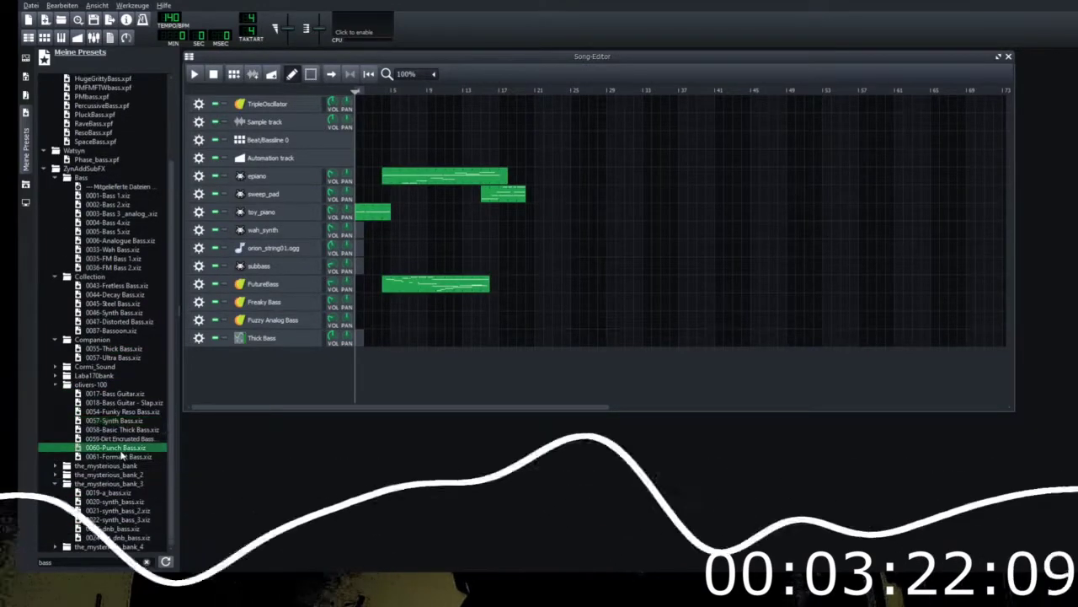
pyautogui.click(121, 422)
pyautogui.click(119, 395)
# Step: Add the olivers-100 presets Synth Bass and Formant Bass as new tracks, auditioning Punch Bass and Basic Thick Bass in between
pyautogui.moveTo(116, 421); pyautogui.dragTo(263, 383)
pyautogui.click(114, 447)
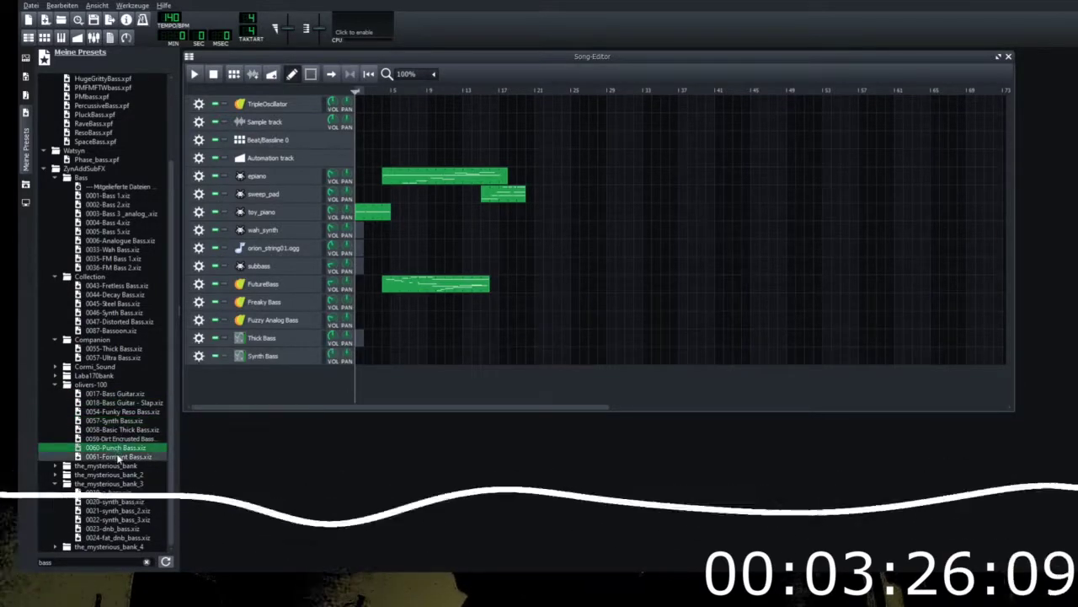
pyautogui.click(119, 457)
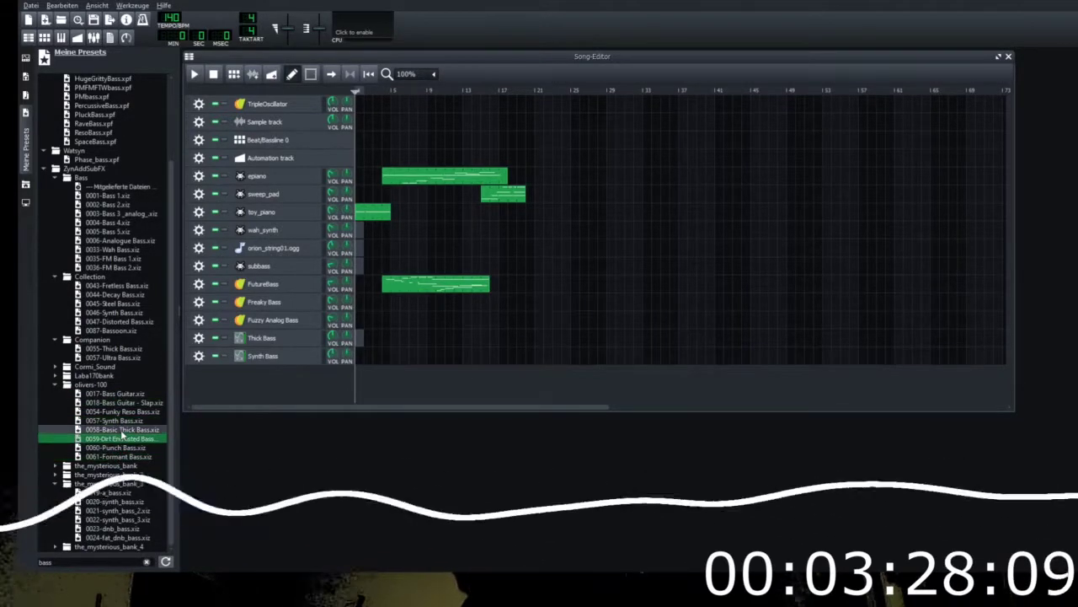
pyautogui.click(123, 429)
pyautogui.moveTo(119, 457); pyautogui.dragTo(270, 379)
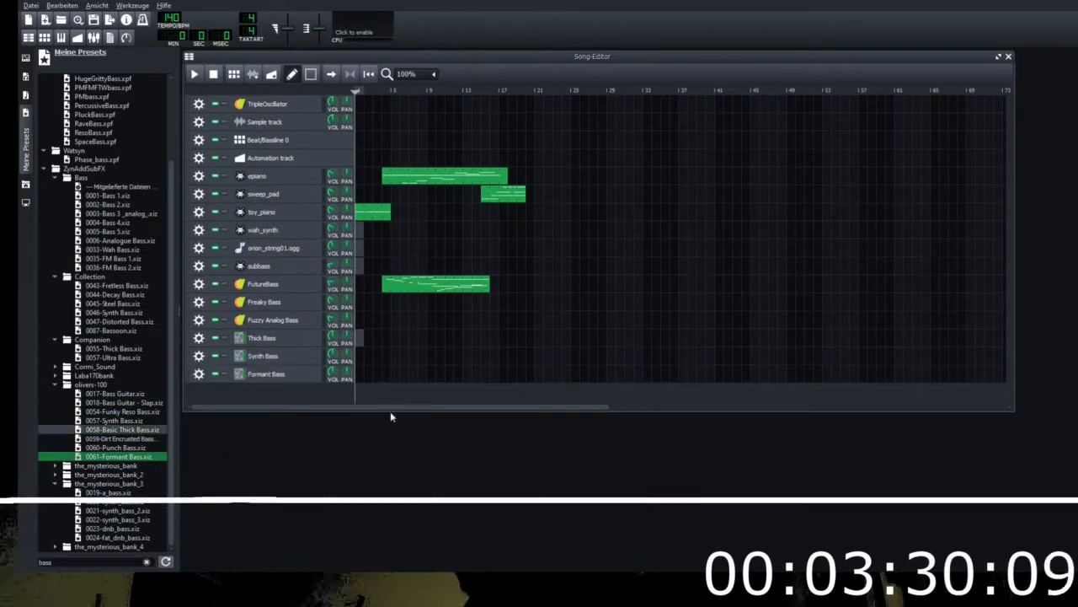
# Step: Open the Formant Bass track's piano roll and record a rising line of A4, B4, C5, D5, E5, F5 and G5 notes
pyautogui.doubleClick(359, 376)
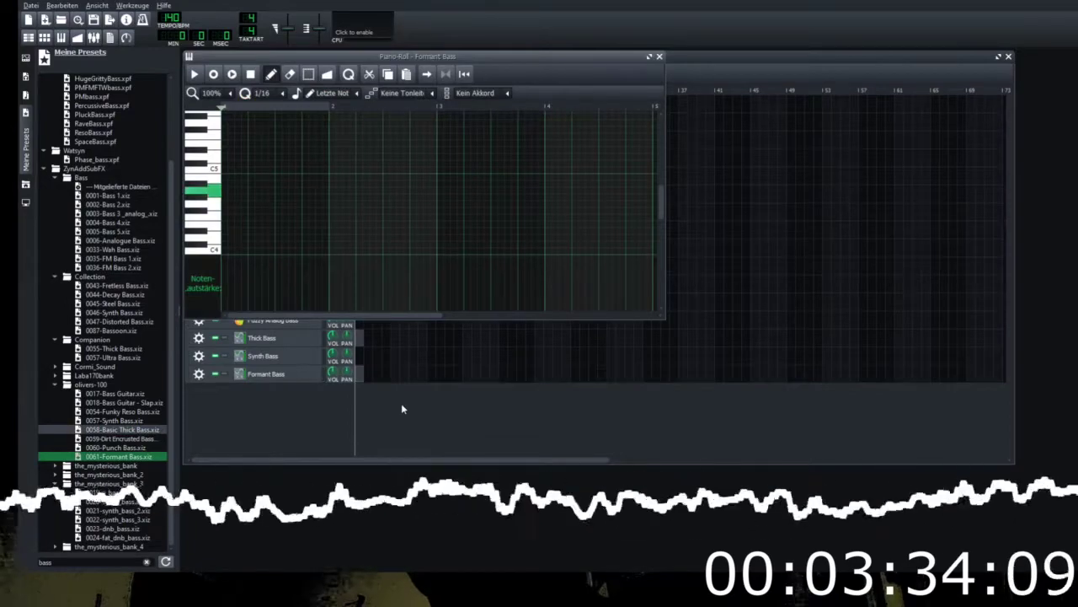
pyautogui.press('z')
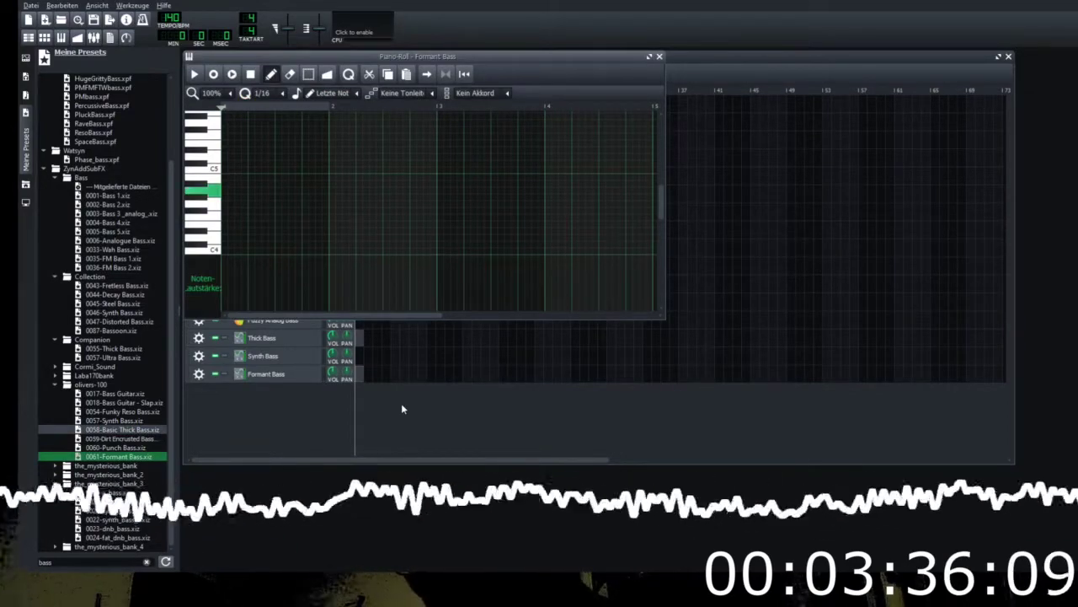
pyautogui.press('u')
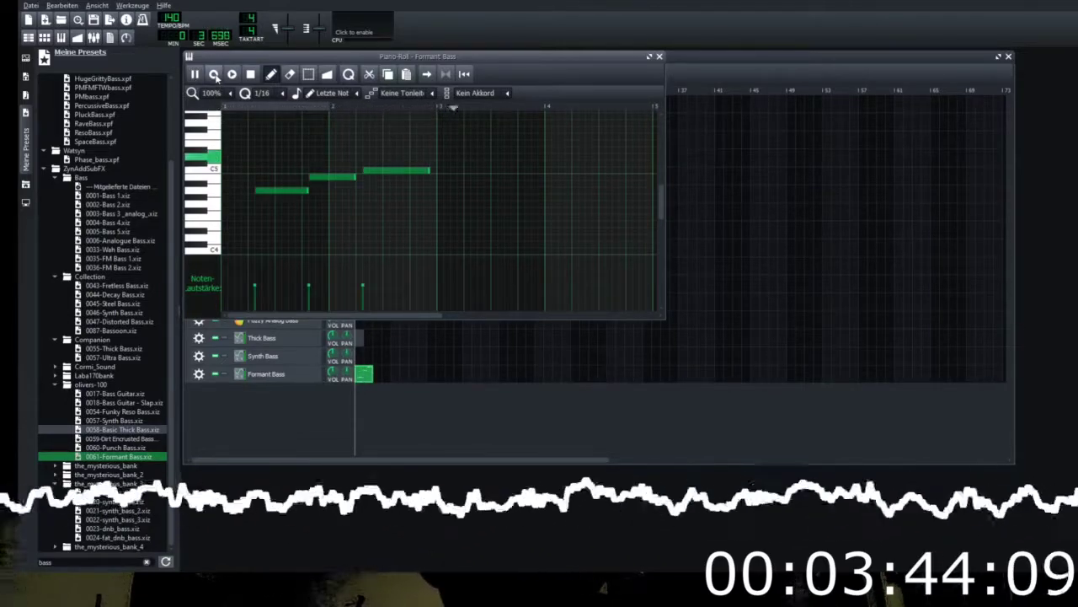
pyautogui.press('p')
pyautogui.press('[')
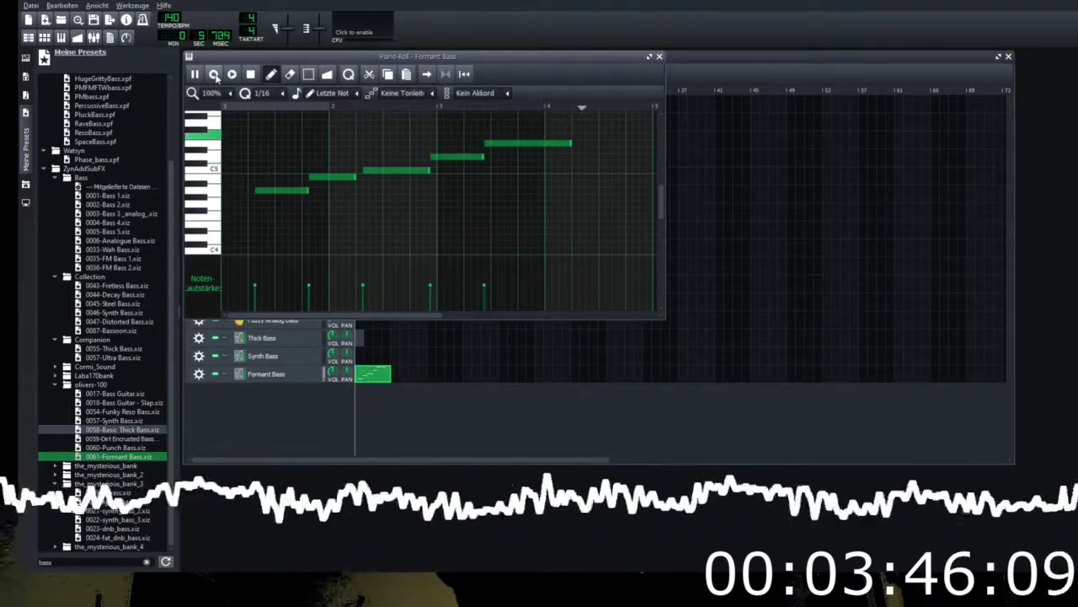
pyautogui.press(']')
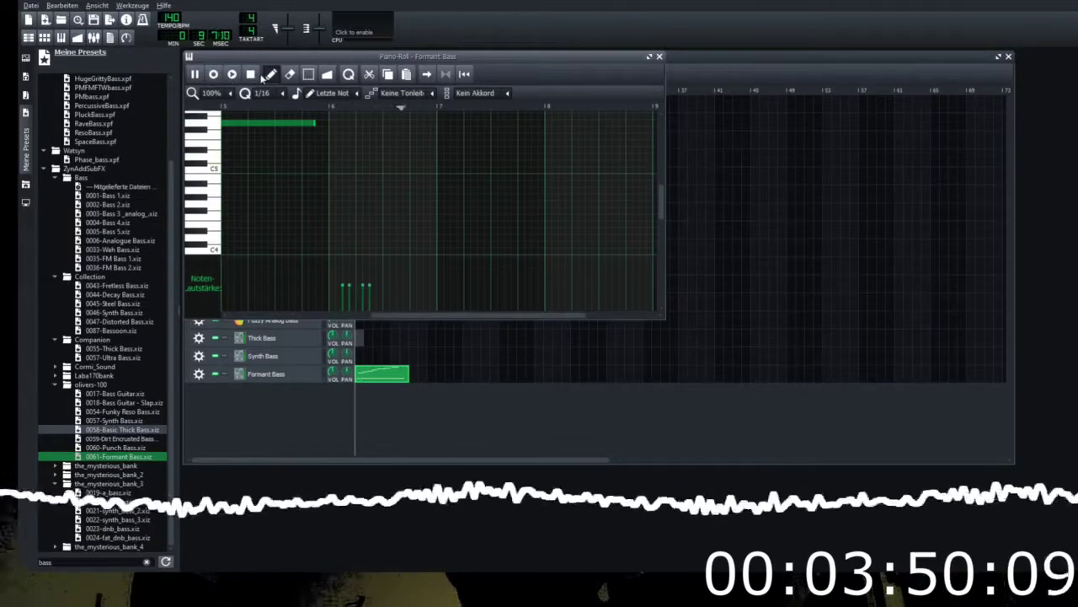
# Step: Stop the recording, close the piano roll, and move the Formant Bass clip to start at bar 14
pyautogui.press('space')
pyautogui.click(659, 57)
pyautogui.moveTo(388, 373); pyautogui.dragTo(496, 354)
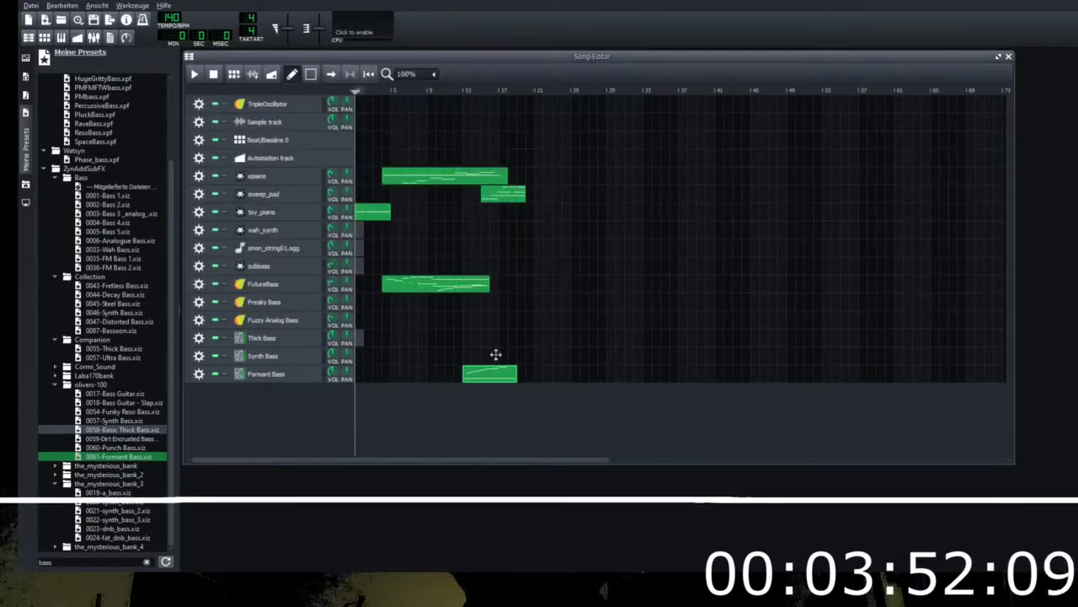
# Step: Open the Synth Bass track's piano roll and try out a few notes without recording
pyautogui.doubleClick(364, 361)
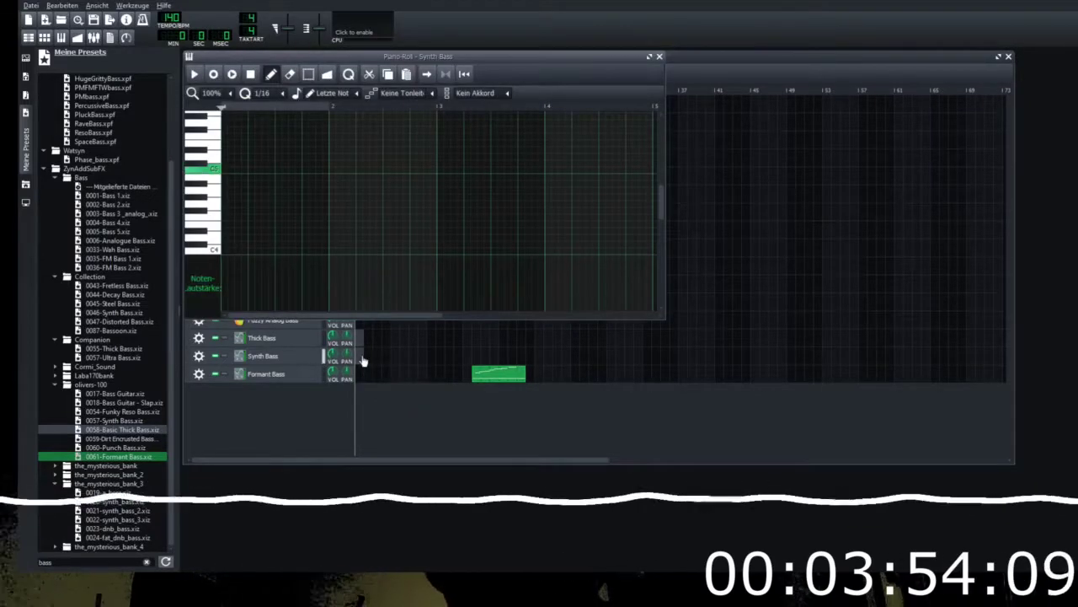
pyautogui.press('u')
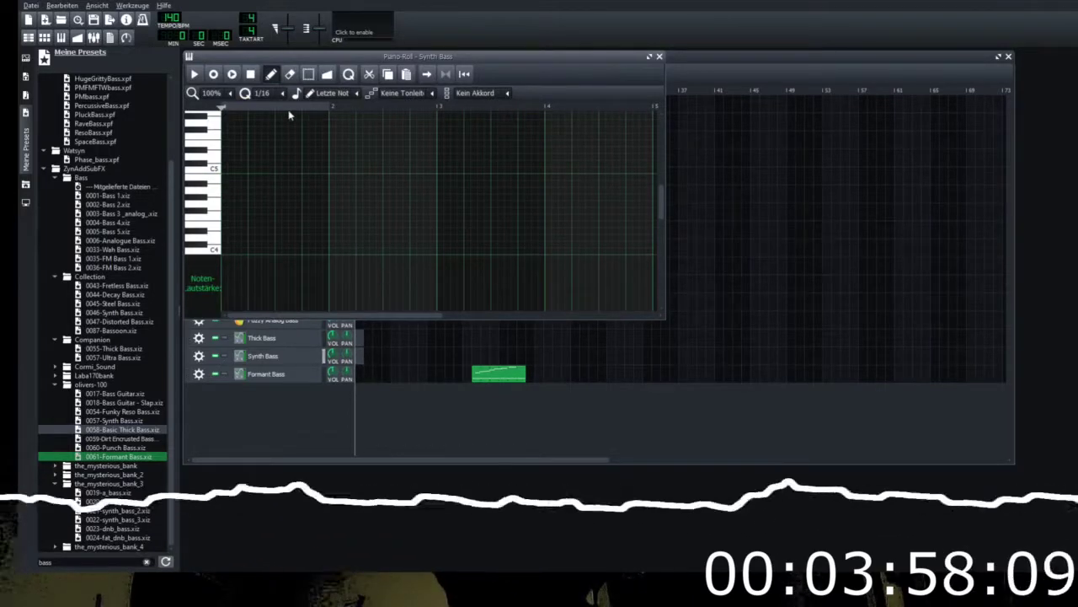
pyautogui.click(650, 57)
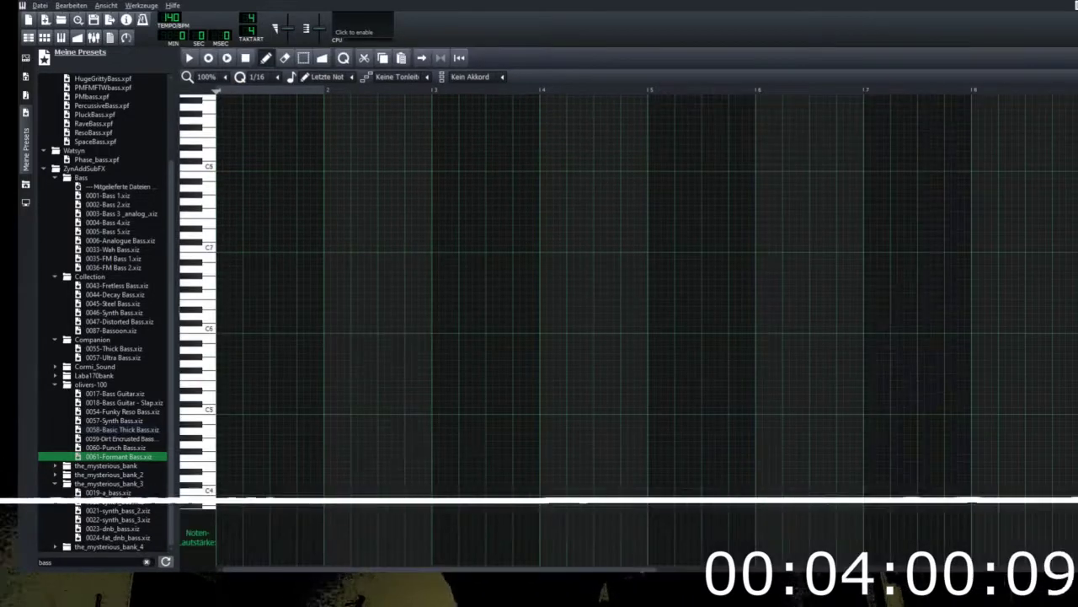
# Step: Search the presets for "brass" in place of "bass"
pyautogui.doubleClick(64, 563)
pyautogui.write('bra')
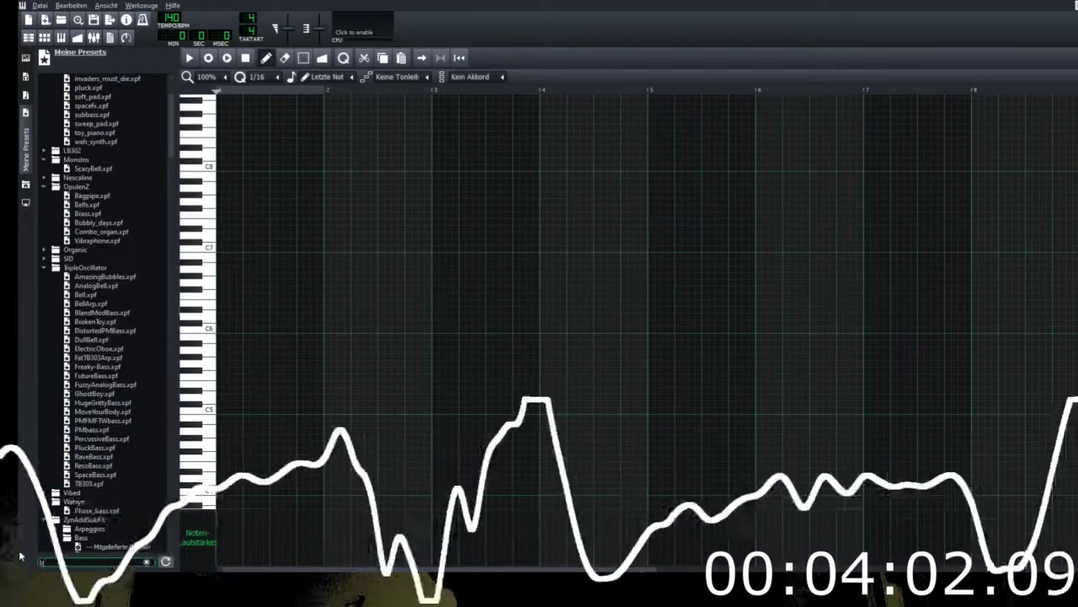
pyautogui.write('ss')
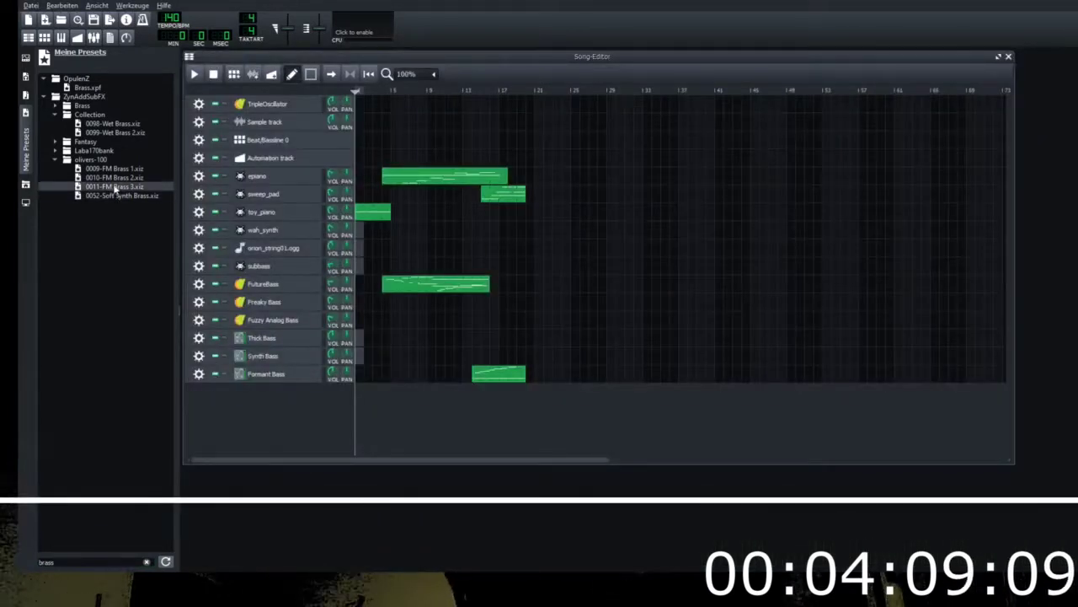
# Step: Audition the FM Brass, Soft Synth Brass, BrassyFlute, Space SynthBrass and Wet Brass presets
pyautogui.click(114, 187)
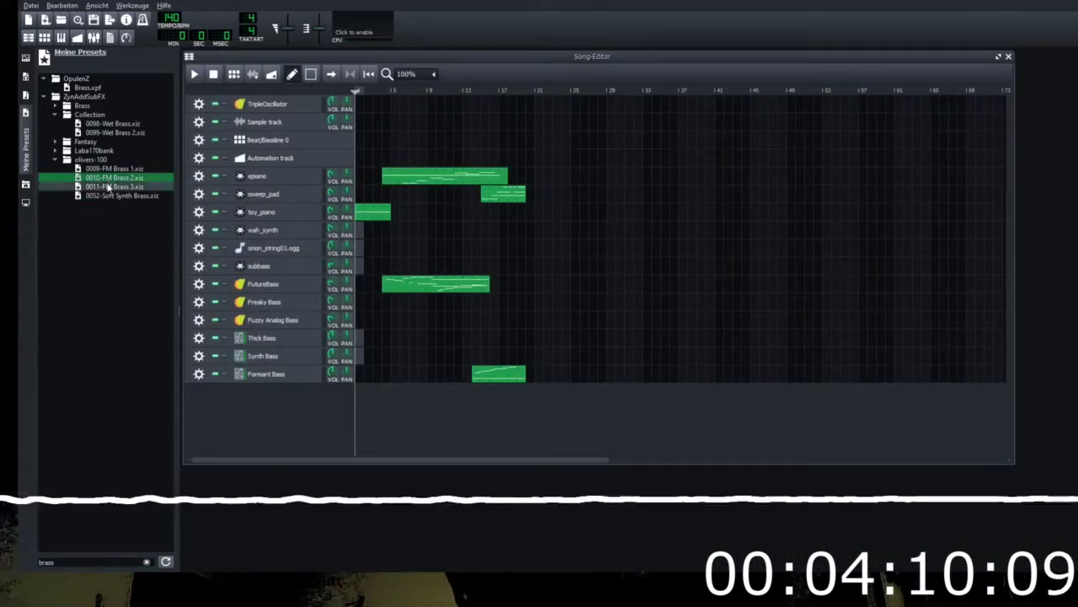
pyautogui.click(109, 195)
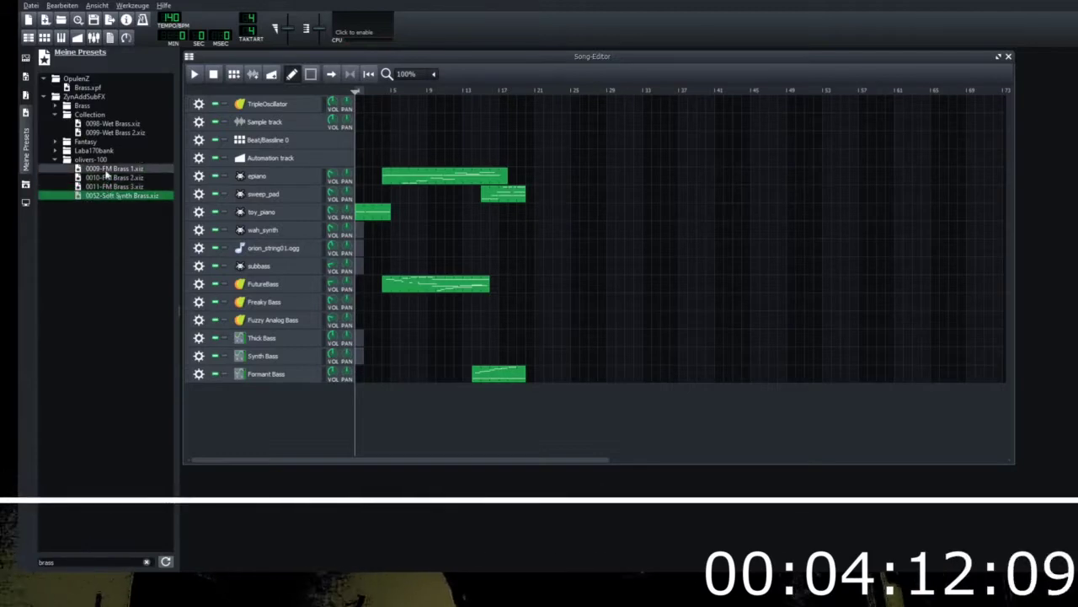
pyautogui.click(106, 169)
pyautogui.click(99, 152)
pyautogui.click(102, 160)
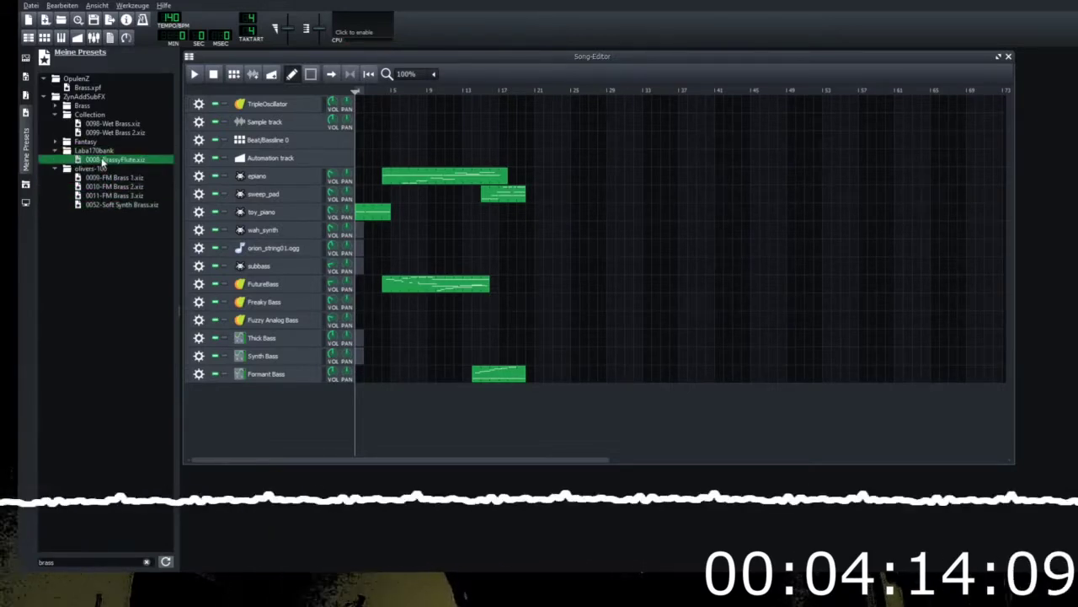
pyautogui.click(89, 141)
pyautogui.click(105, 151)
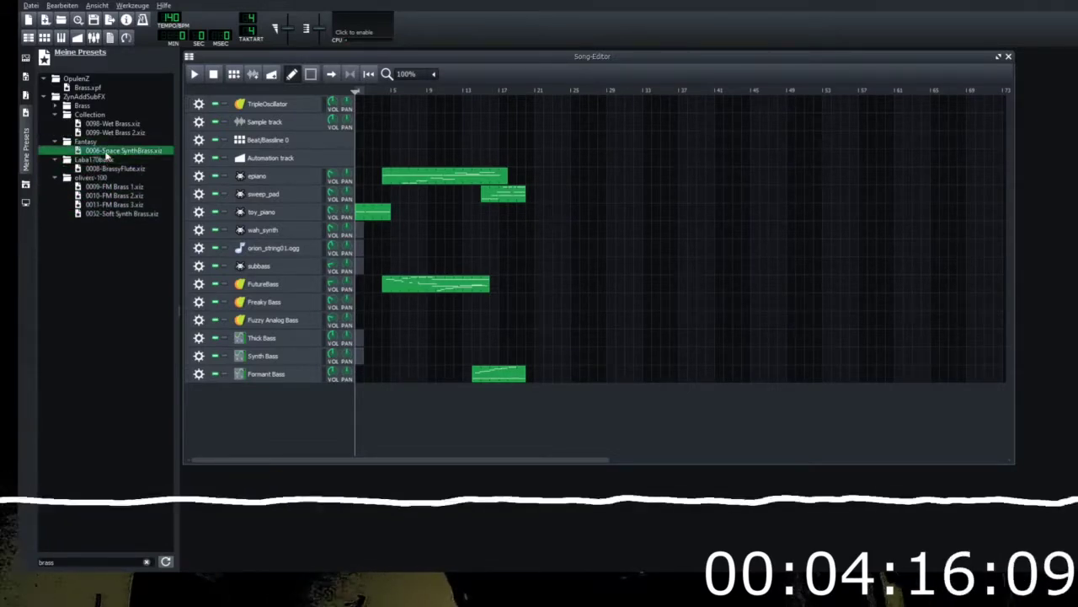
pyautogui.click(100, 132)
pyautogui.click(94, 123)
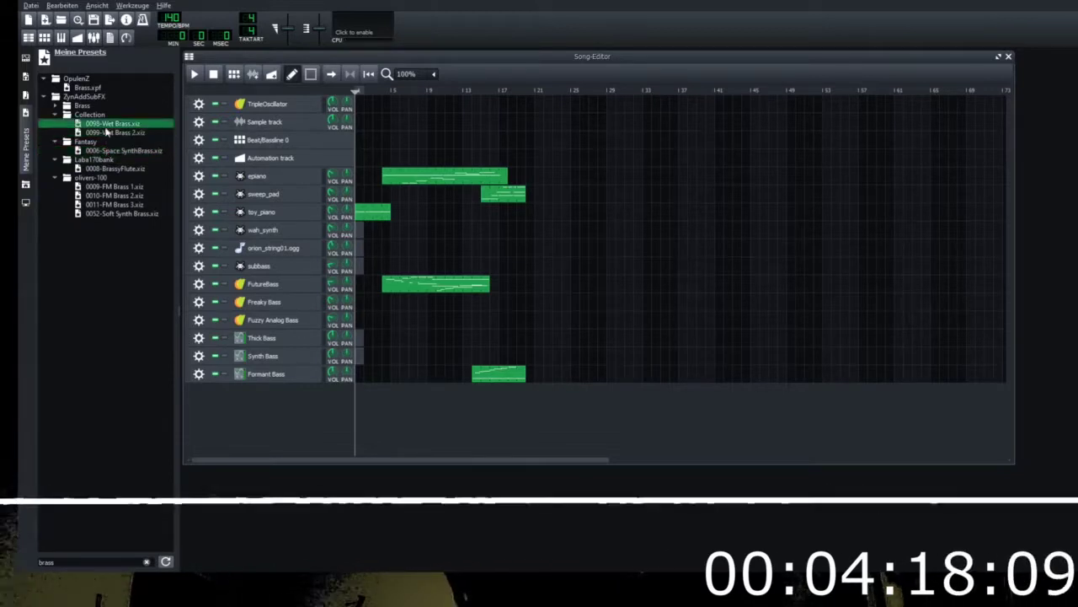
# Step: Expand the ZynAddSubFX Brass folder and audition its presets from Synth Brass 1 through Brass Pad2
pyautogui.click(88, 115)
pyautogui.click(88, 107)
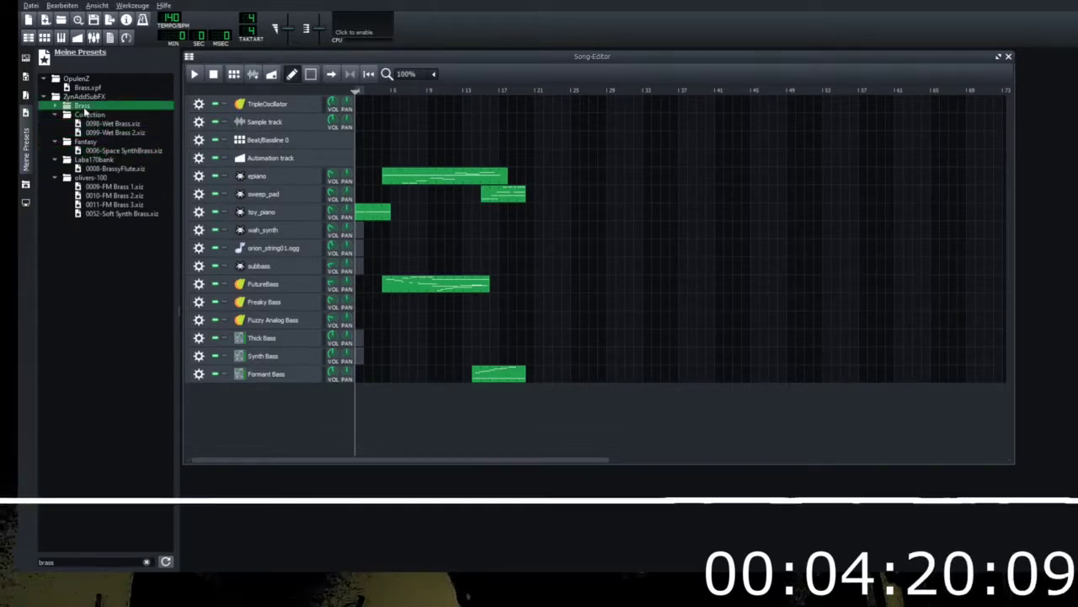
pyautogui.doubleClick(88, 107)
pyautogui.click(96, 132)
pyautogui.click(104, 151)
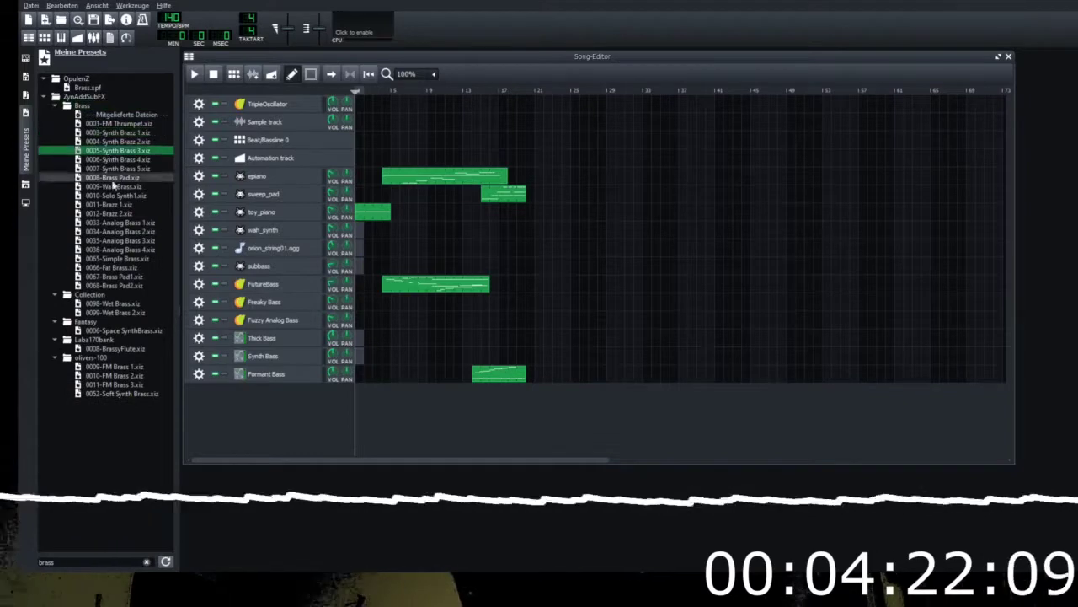
pyautogui.click(113, 196)
pyautogui.click(112, 213)
pyautogui.click(115, 249)
pyautogui.click(118, 285)
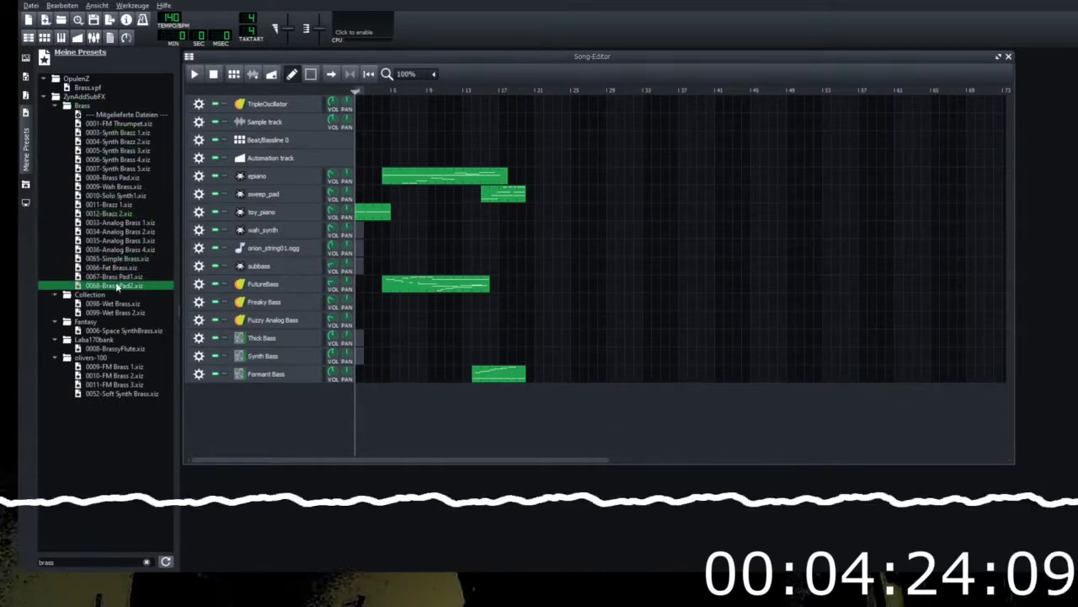
# Step: Audition the OpulenZ Brass preset and search the home folder for "detune"
pyautogui.click(87, 87)
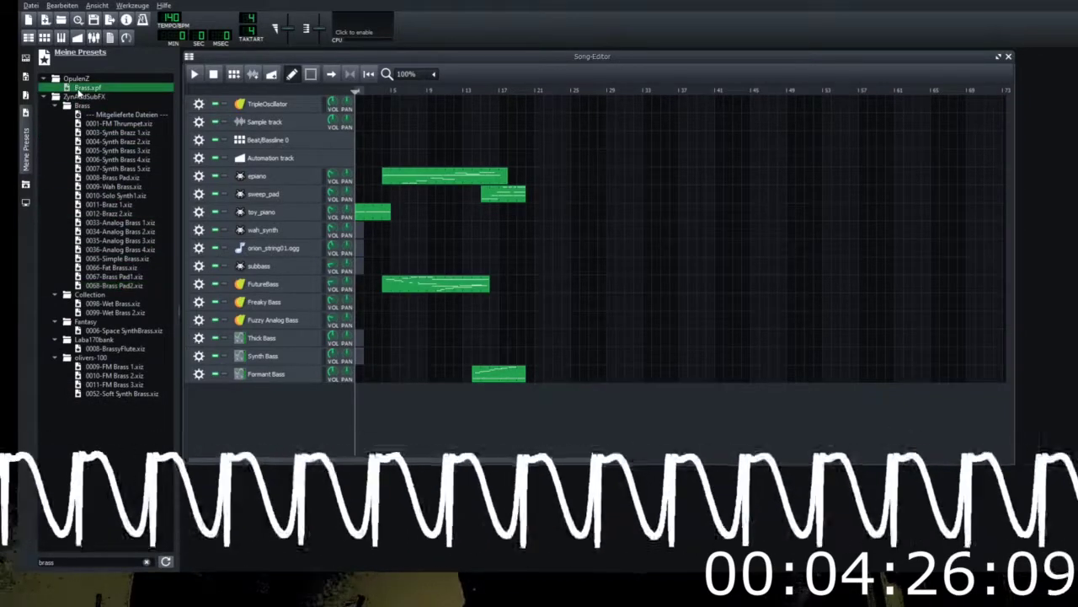
pyautogui.click(25, 184)
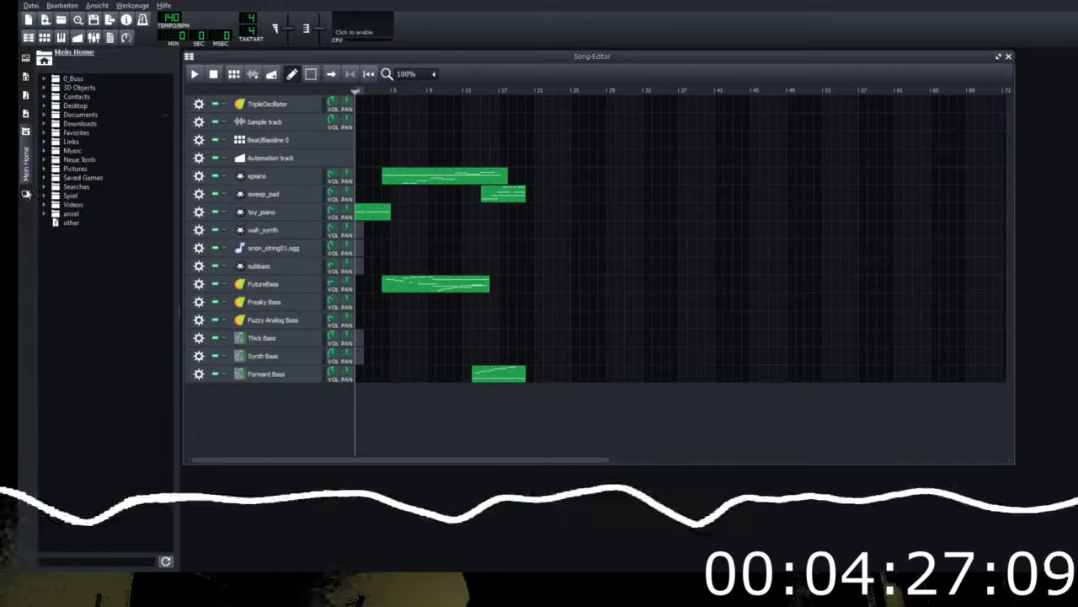
pyautogui.click(88, 562)
pyautogui.write('dtune')
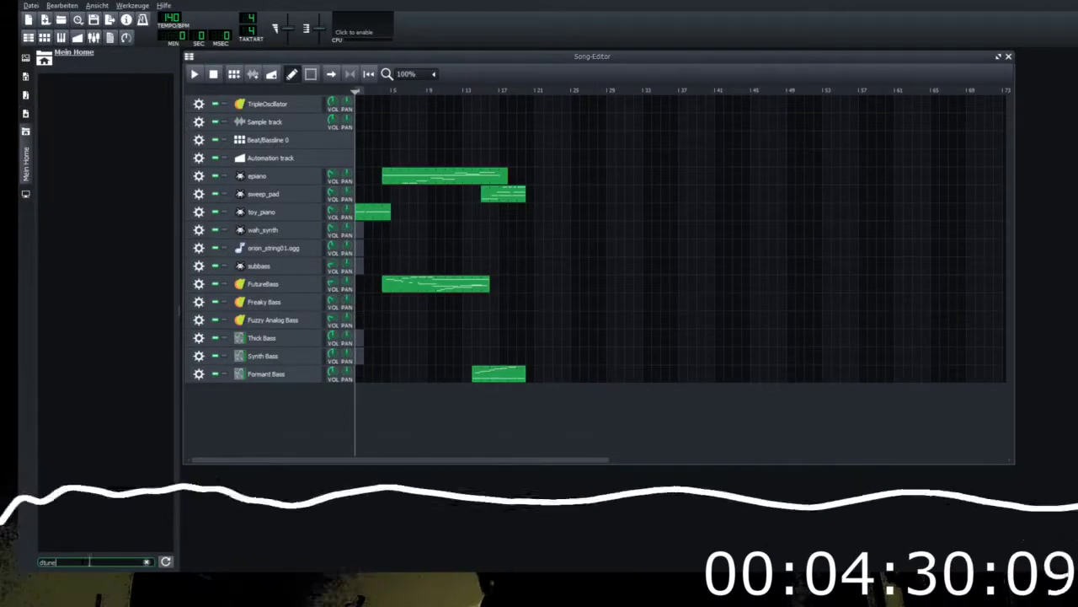
pyautogui.press('BackSpace')
pyautogui.press('BackSpace')
pyautogui.press('BackSpace')
pyautogui.press('BackSpace')
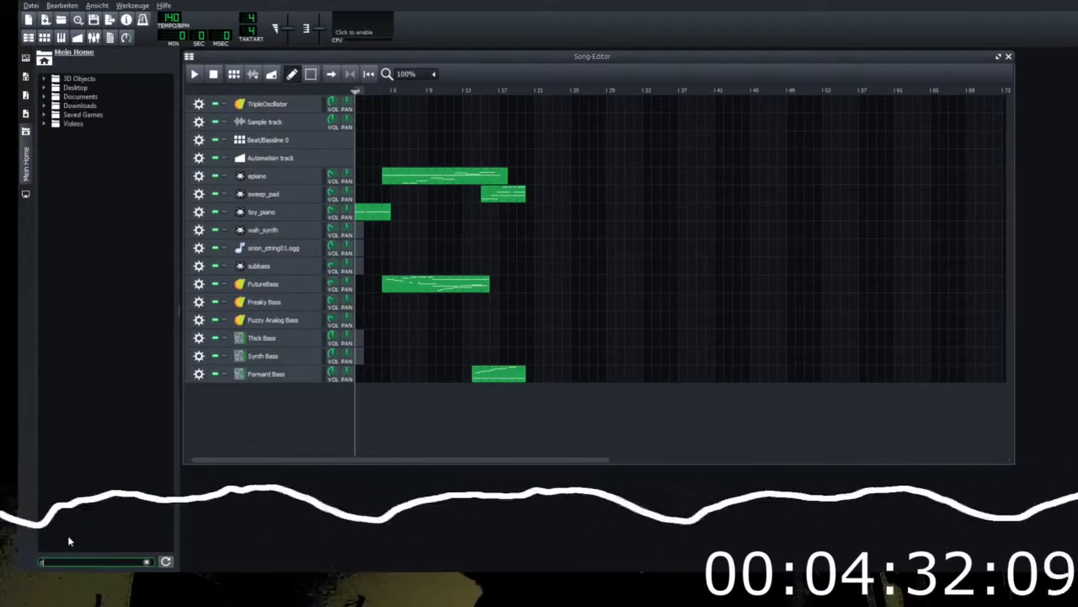
pyautogui.write('etune')
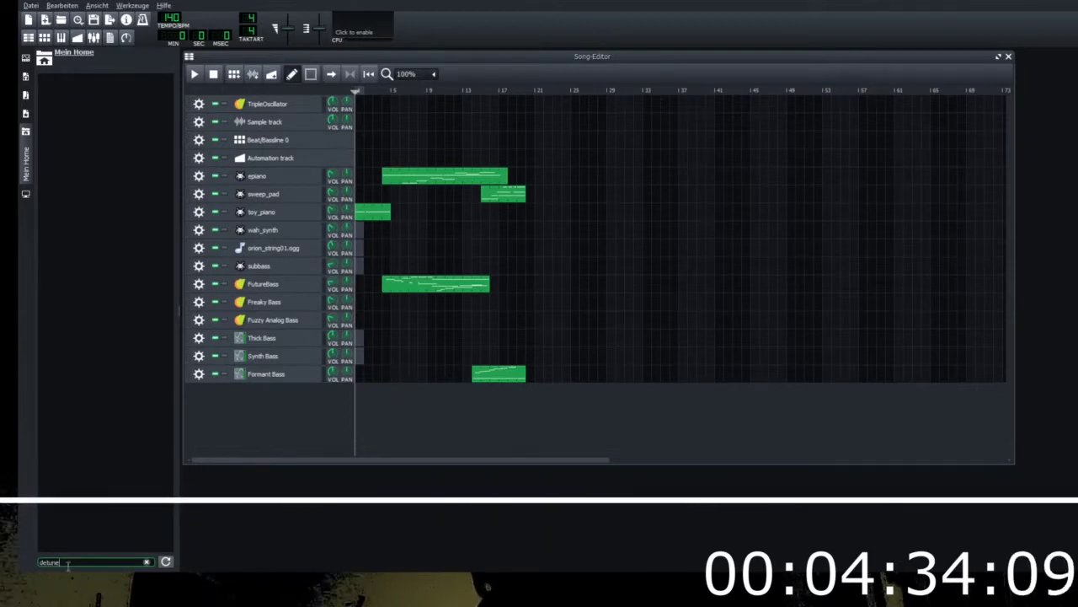
# Step: Search the home folder for "bass" and for "brass"
pyautogui.press('BackSpace')
pyautogui.press('BackSpace')
pyautogui.press('BackSpace')
pyautogui.press('BackSpace')
pyautogui.press('BackSpace')
pyautogui.press('BackSpace')
pyautogui.write('bass')
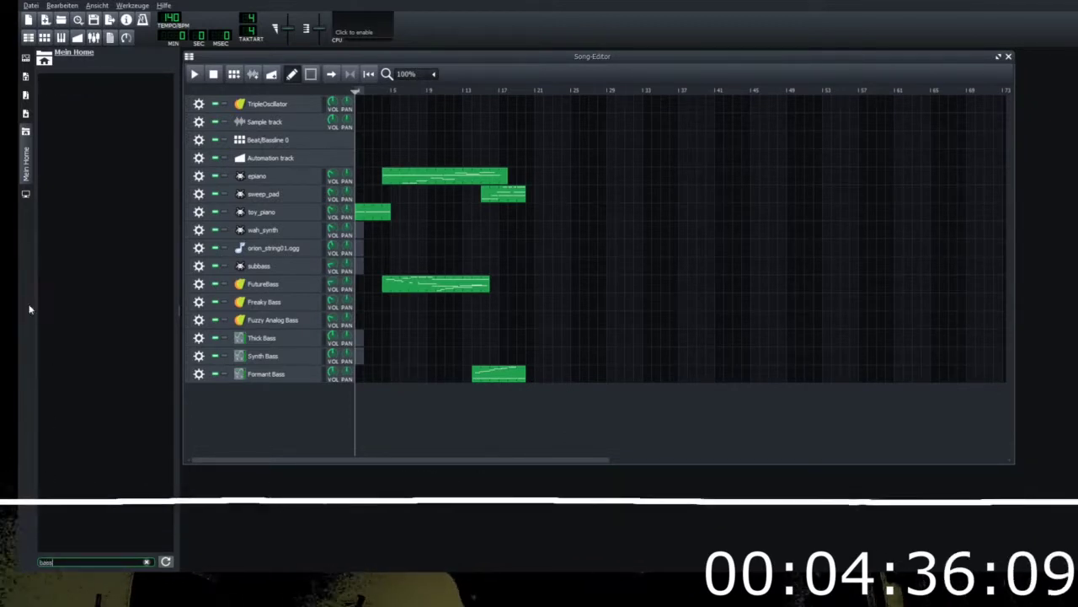
pyautogui.press('BackSpace')
pyautogui.press('BackSpace')
pyautogui.press('BackSpace')
pyautogui.write('rass')
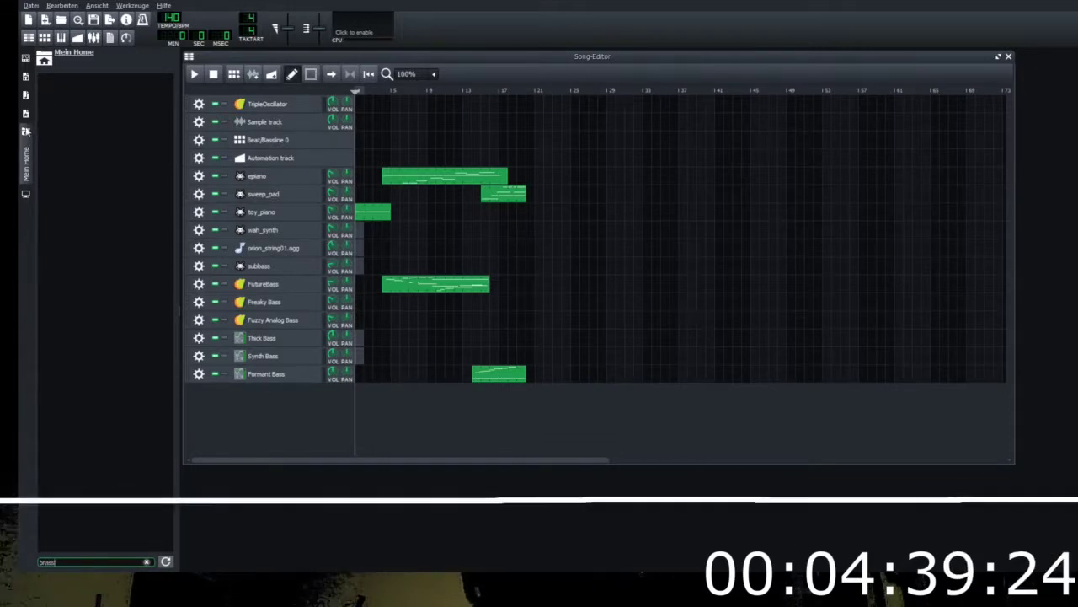
# Step: Search the sample library for "bass" and audition the bass drum samples in the drums folder
pyautogui.click(25, 113)
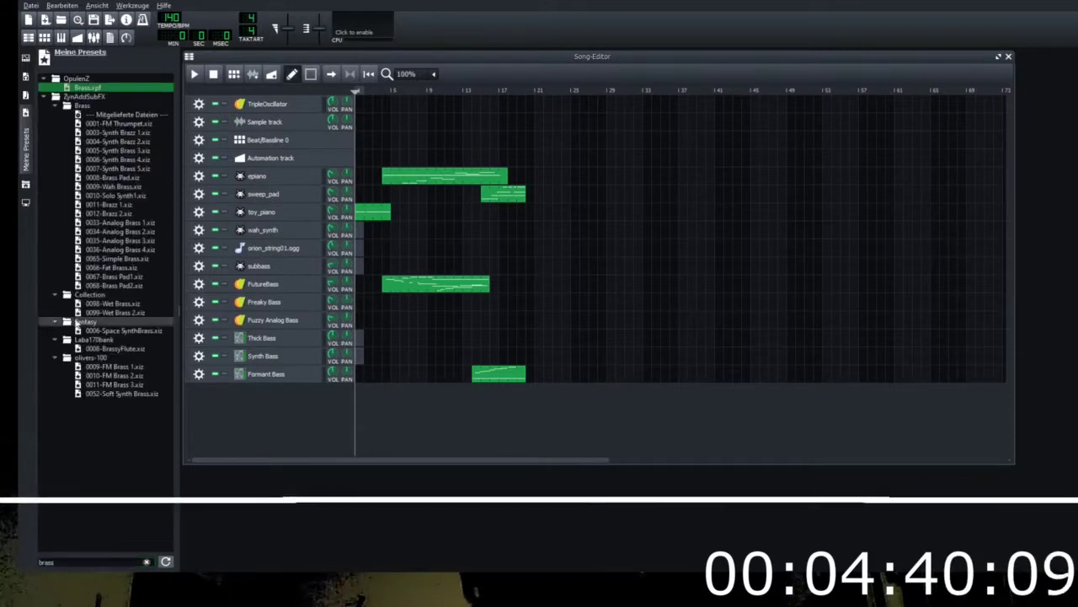
pyautogui.click(25, 94)
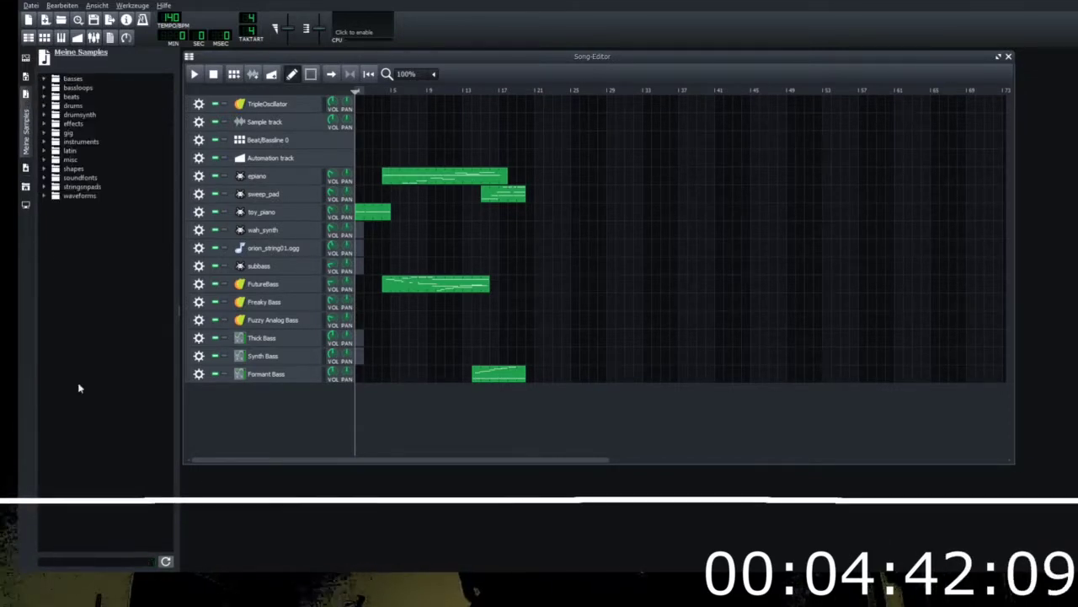
pyautogui.click(77, 560)
pyautogui.write('bass')
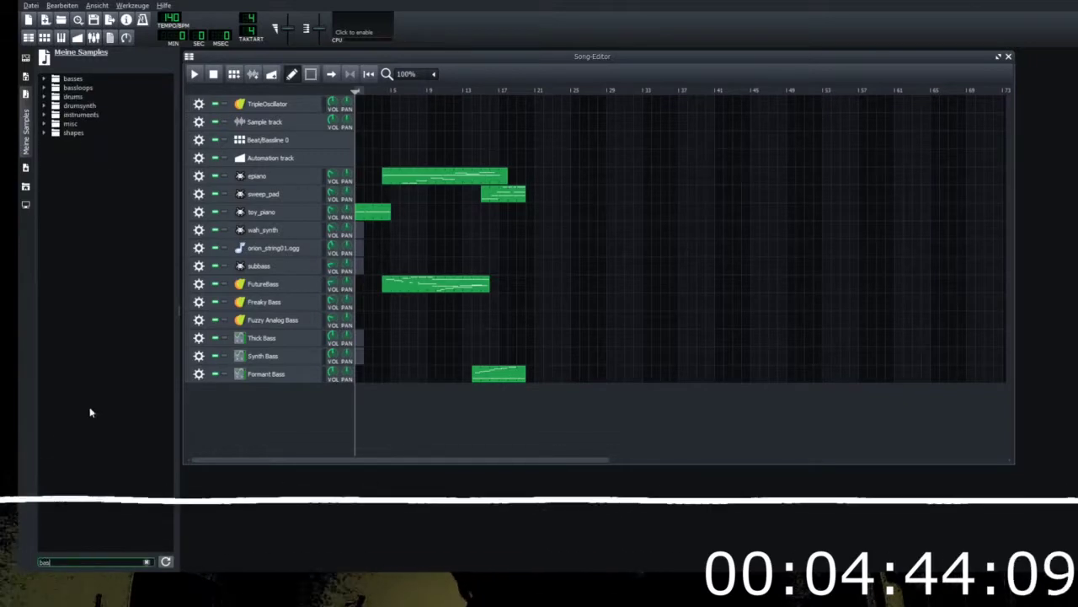
pyautogui.click(73, 96)
pyautogui.click(99, 114)
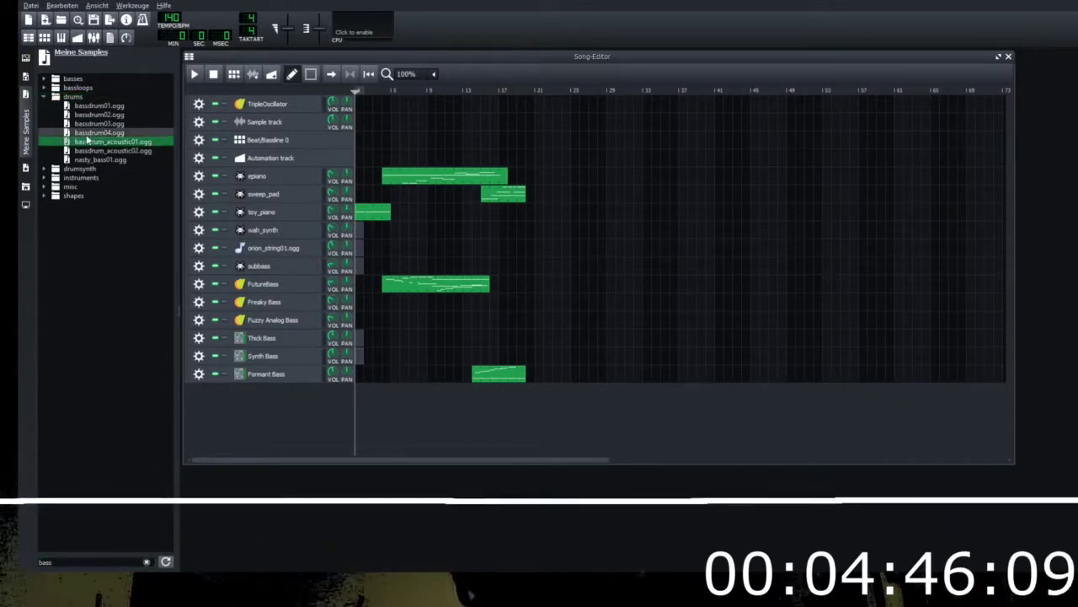
pyautogui.click(95, 150)
# Step: Audition the bass slap samples in the instruments folder and add bassslap02.ogg as a new track
pyautogui.click(81, 177)
pyautogui.click(97, 186)
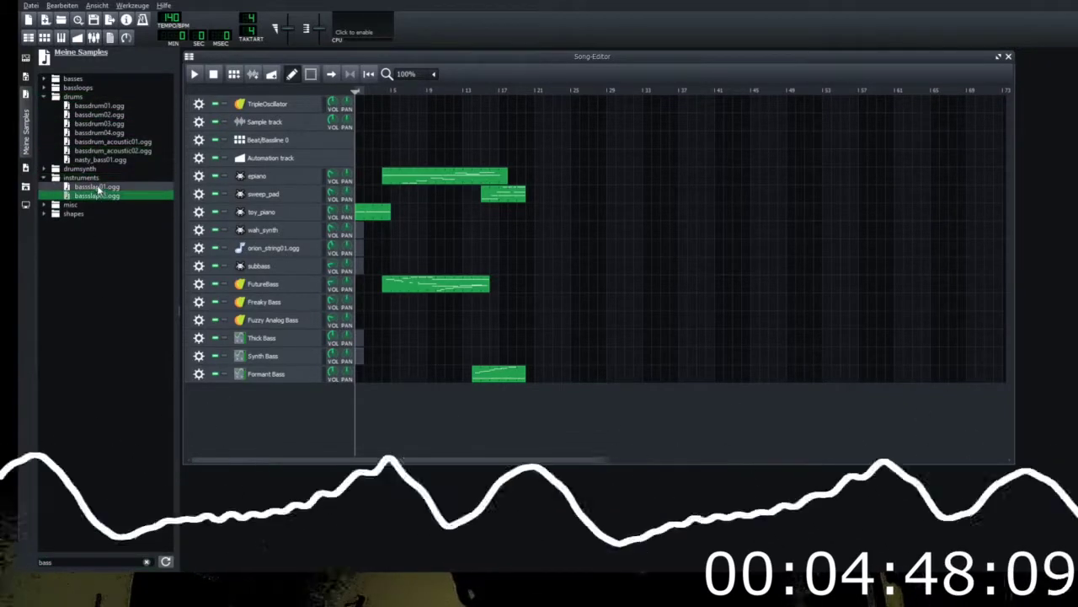
pyautogui.doubleClick(97, 195)
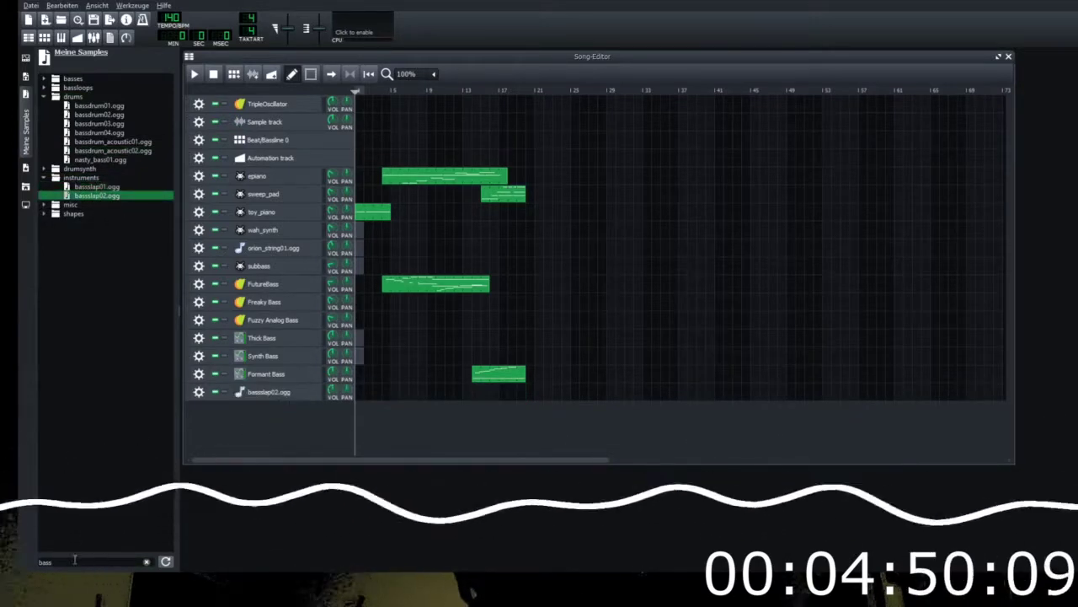
# Step: Search the samples for "brass" and expand the latin folder, and also try the search term "dtune"
pyautogui.write('brass')
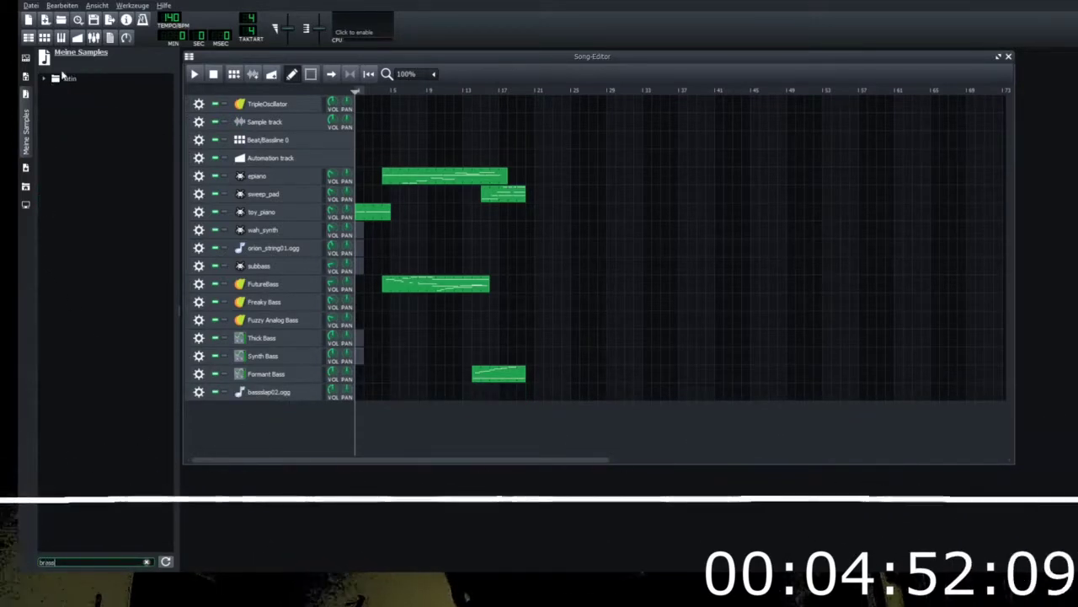
pyautogui.doubleClick(70, 80)
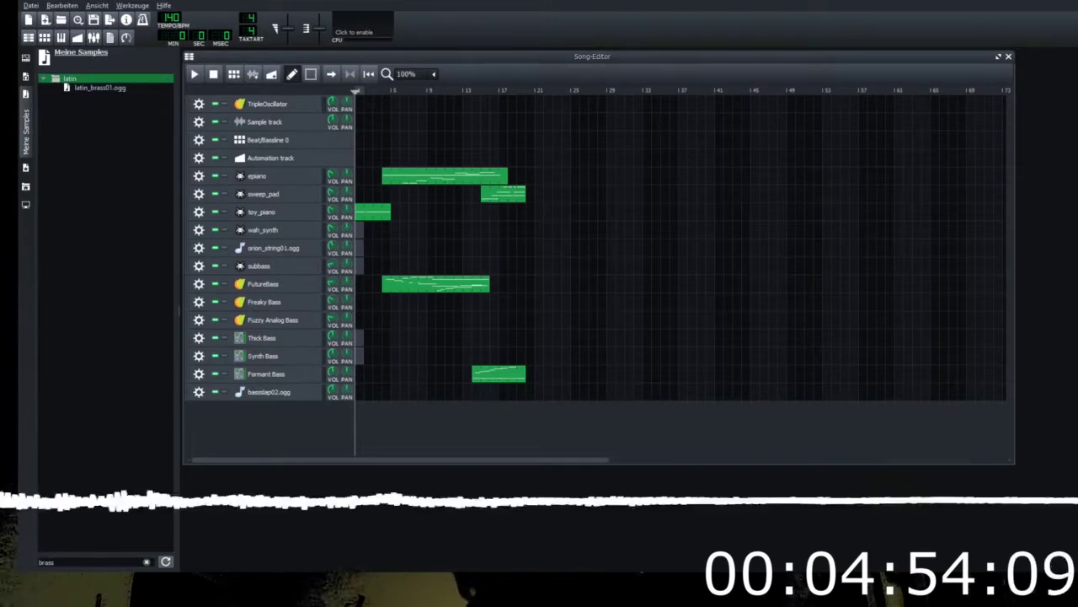
pyautogui.moveTo(60, 562); pyautogui.dragTo(20, 513)
pyautogui.write('dtune')
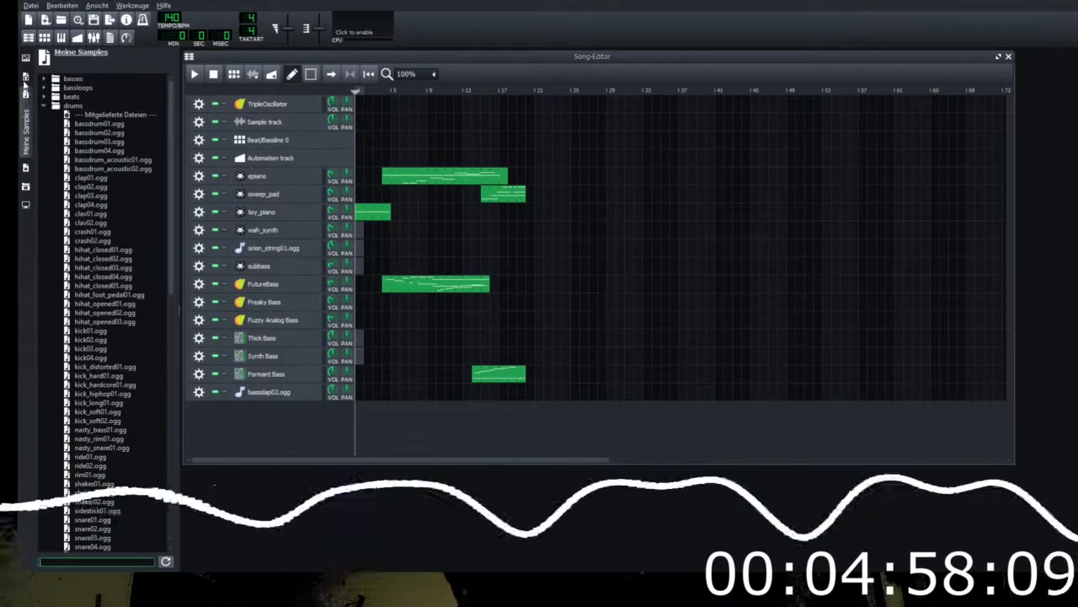
# Step: Return to the preset library and search it for "detune" in place of "brass"
pyautogui.click(26, 93)
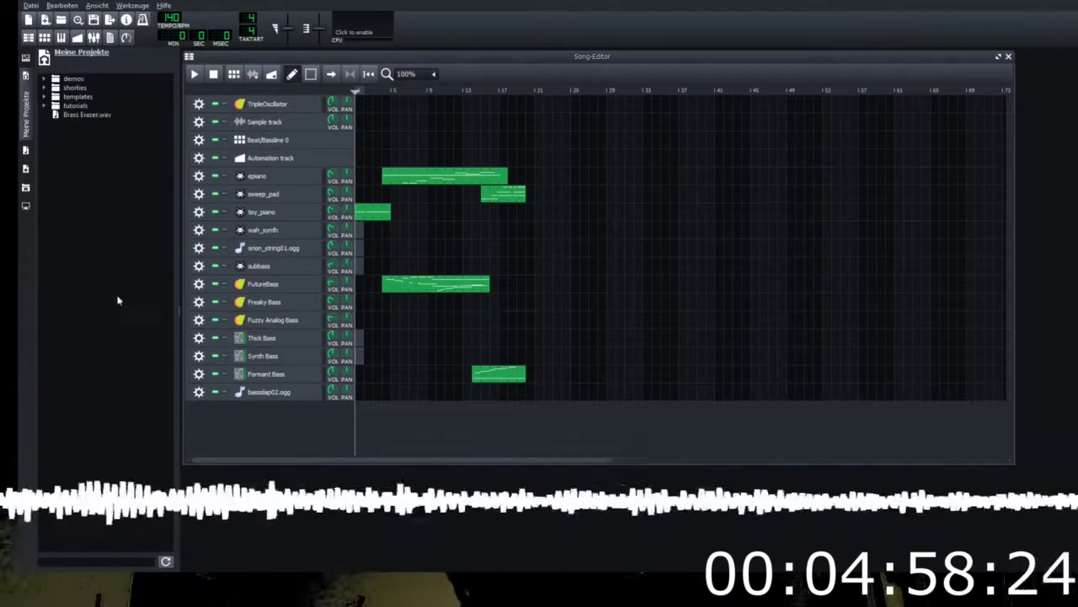
pyautogui.click(26, 150)
pyautogui.click(26, 168)
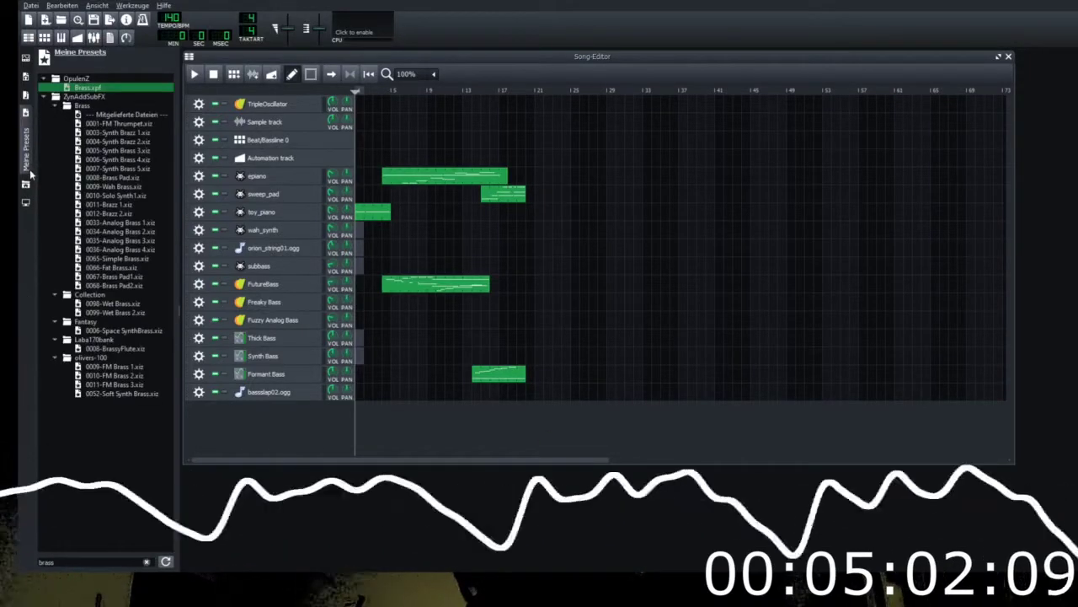
pyautogui.moveTo(84, 562); pyautogui.dragTo(20, 533)
pyautogui.write('detune')
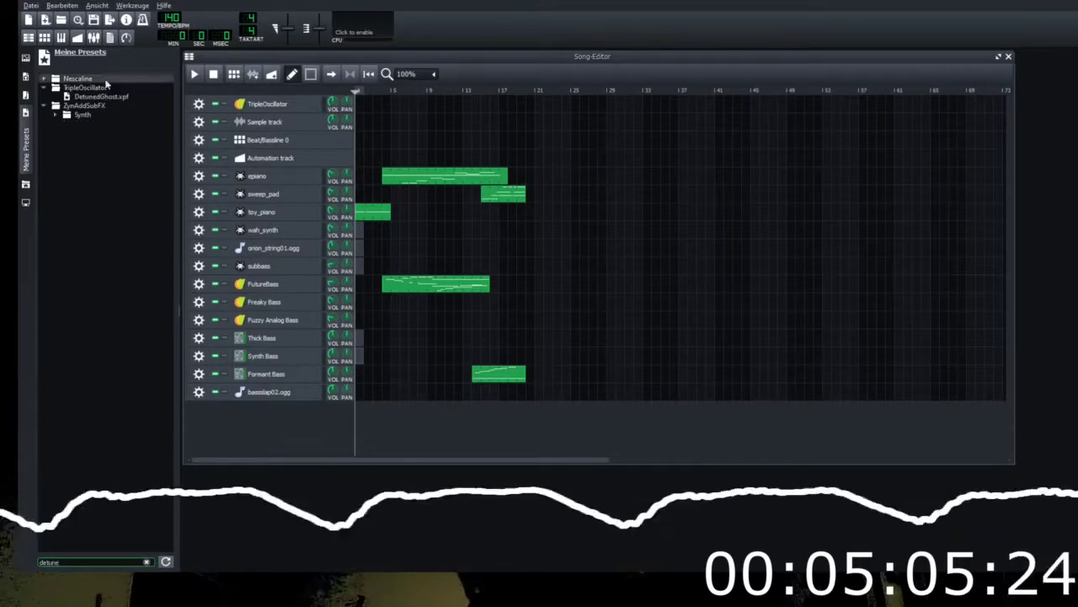
# Step: Add the TripleOscillator DetunedGhost preset and the ZynAddSubFX Detuned Harmonic preset as new tracks
pyautogui.moveTo(94, 96); pyautogui.dragTo(301, 444)
pyautogui.doubleClick(82, 115)
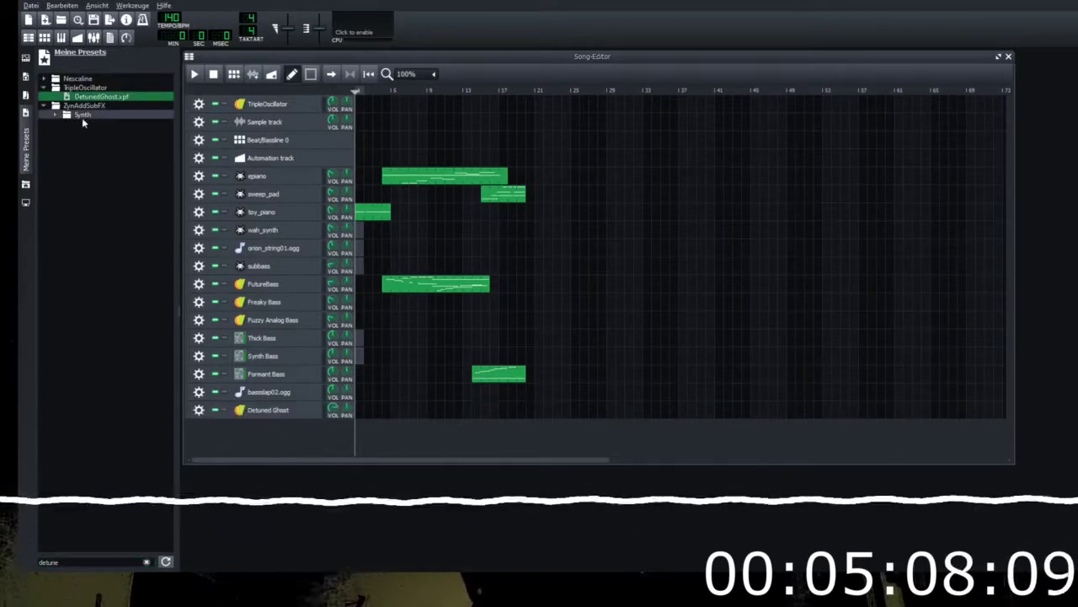
pyautogui.moveTo(88, 123); pyautogui.dragTo(341, 432)
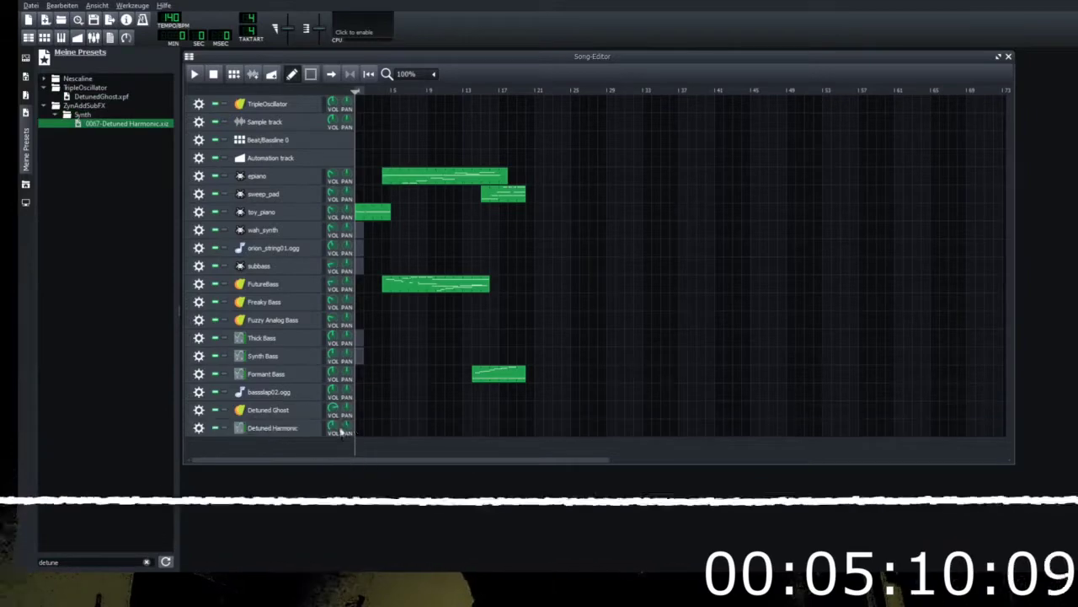
# Step: Open the Detuned Harmonic track's piano roll, try out a few notes and restore the maximized window to its smaller size
pyautogui.doubleClick(359, 427)
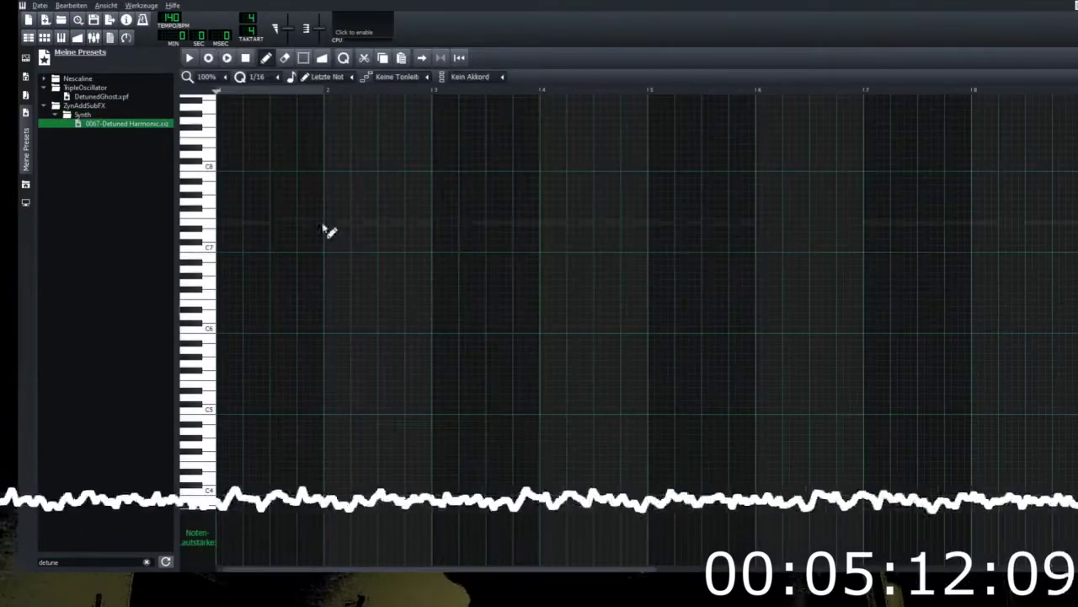
pyautogui.press('y')
pyautogui.press('t')
pyautogui.press('y')
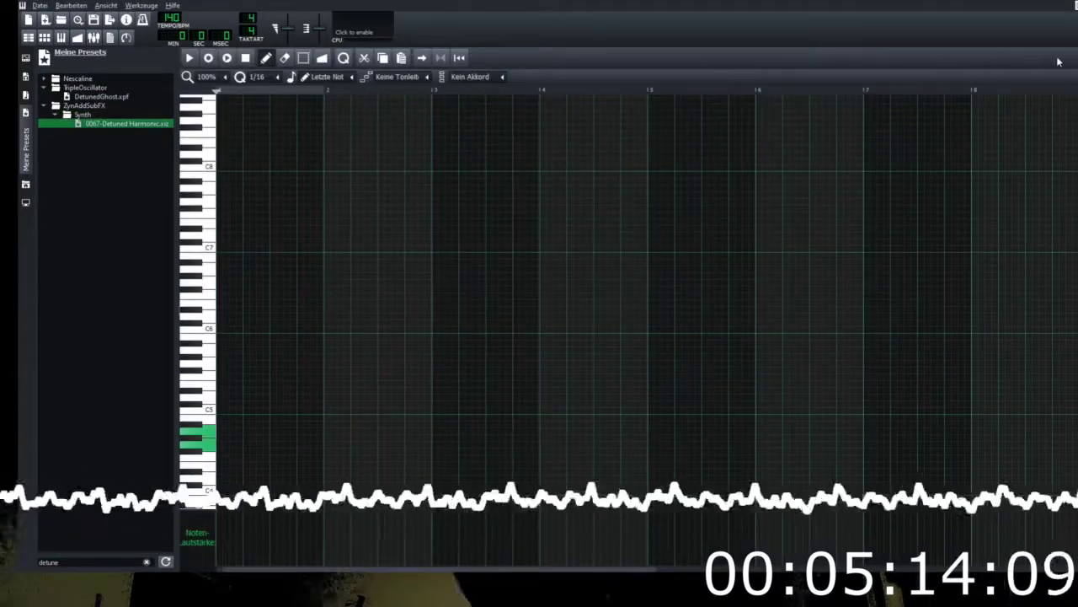
pyautogui.click(1076, 6)
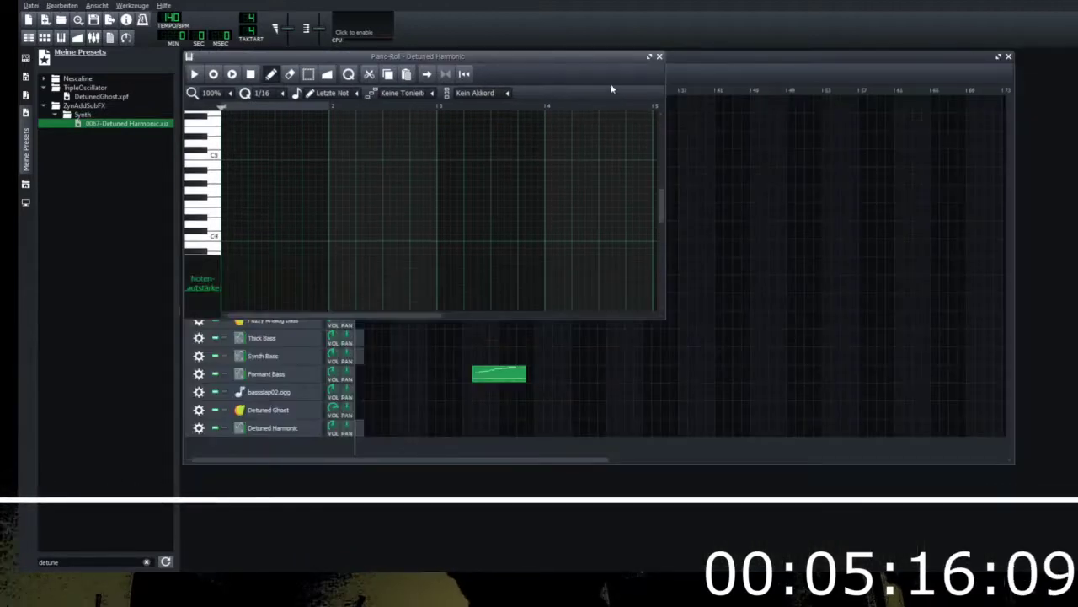
# Step: Play a short phrase on the Detuned Harmonic instrument without recording
pyautogui.click(206, 178)
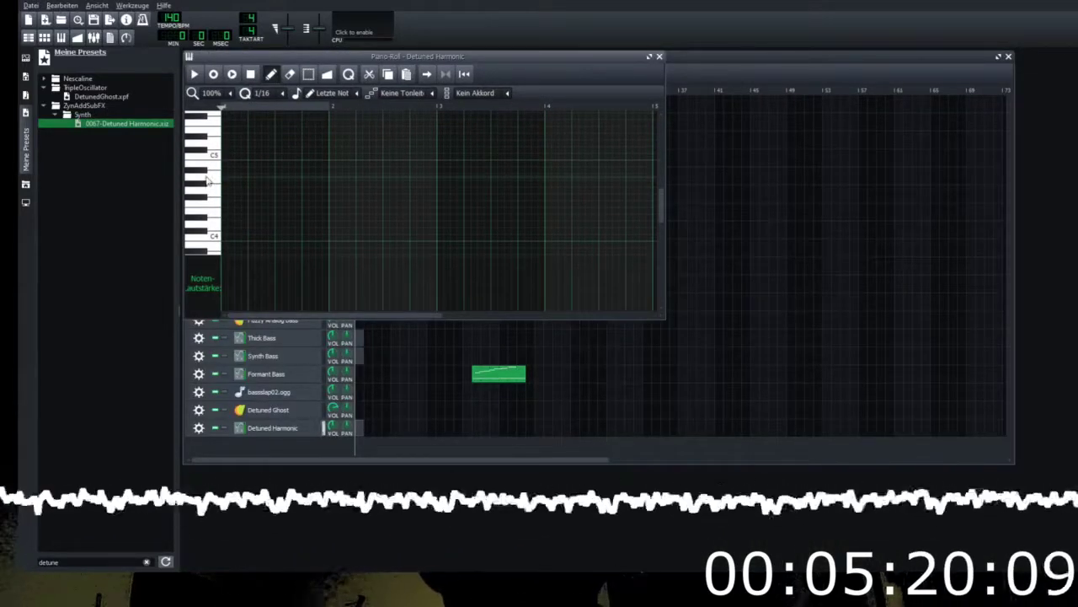
pyautogui.press('m')
pyautogui.press('q')
pyautogui.press('m')
pyautogui.press('i')
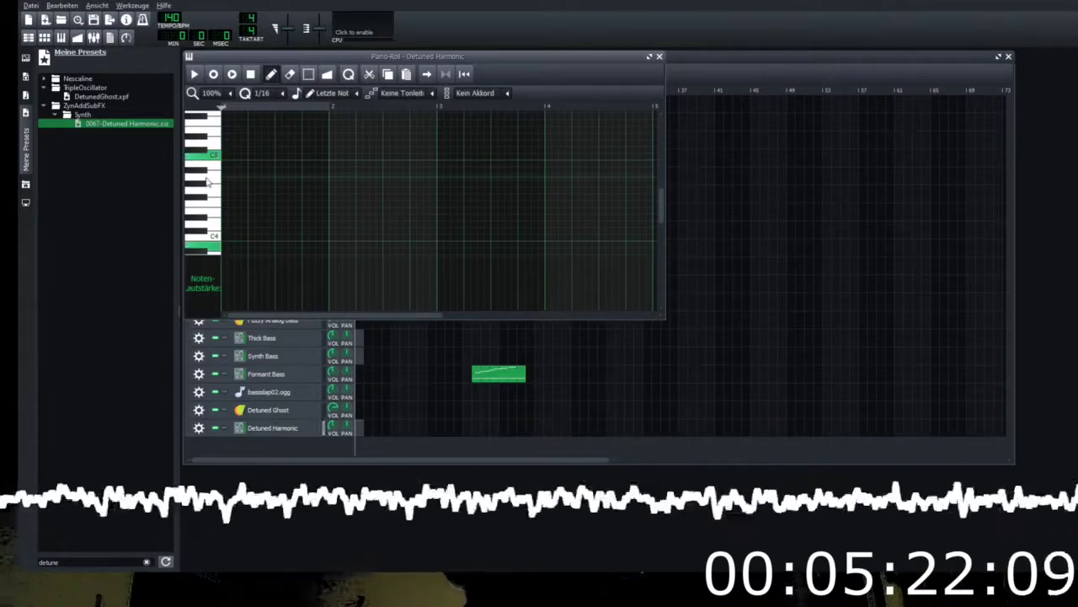
pyautogui.press('u')
pyautogui.press('y')
pyautogui.press('u')
pyautogui.press('i')
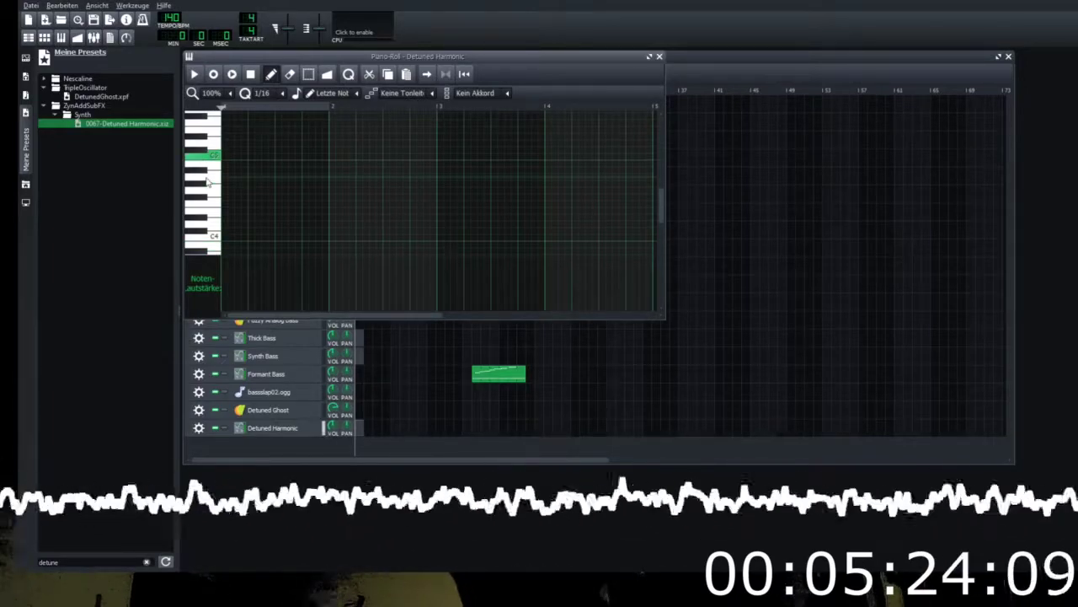
pyautogui.press('m')
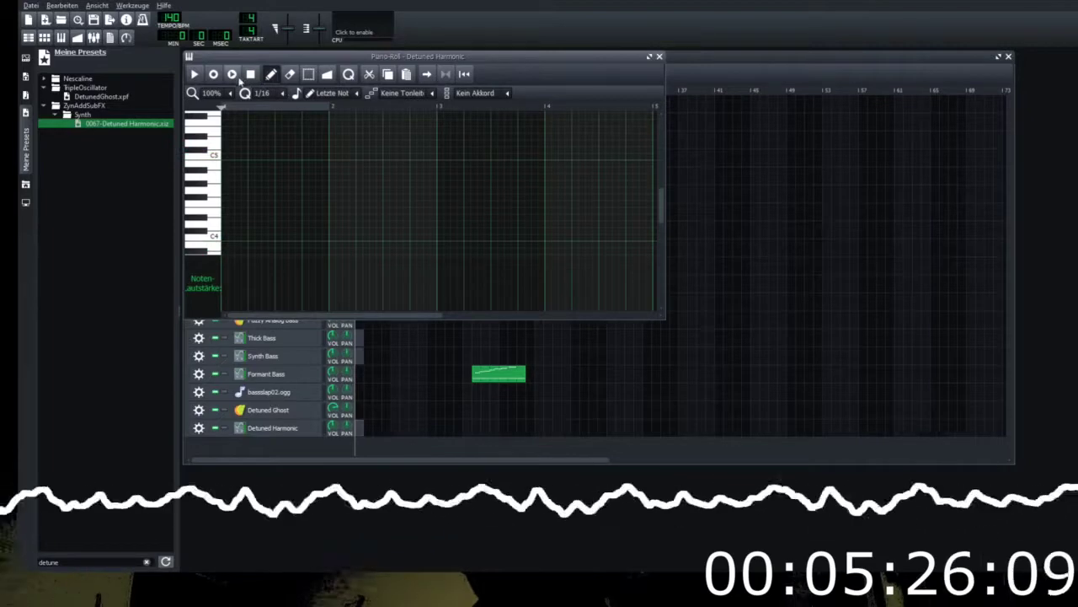
# Step: Switch from the Detuned Harmonic piano roll to the Detuned Ghost track's piano roll, try out its sound and close it
pyautogui.click(659, 56)
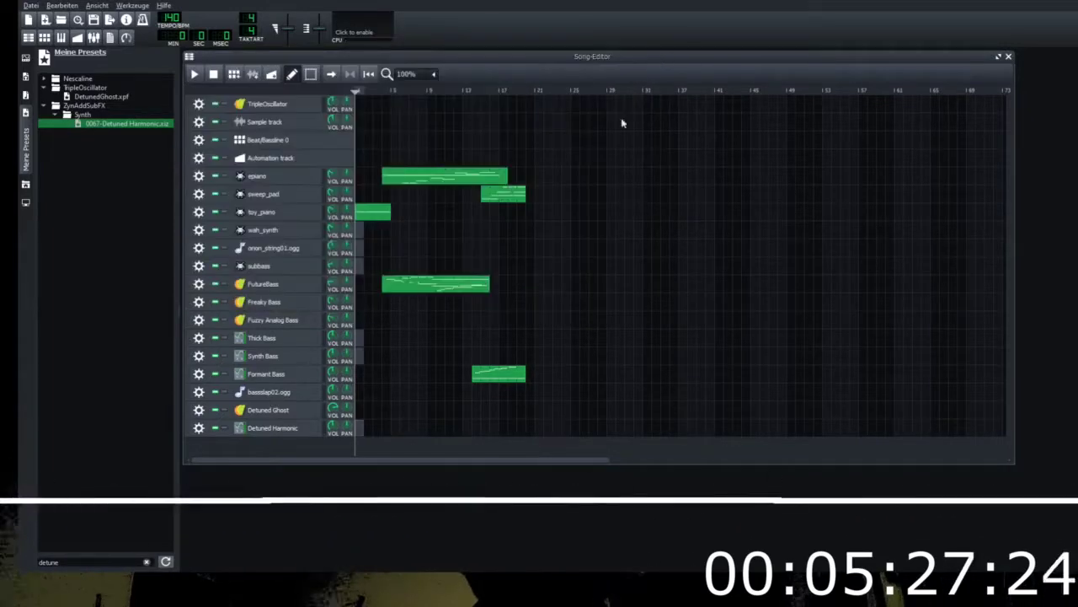
pyautogui.doubleClick(359, 412)
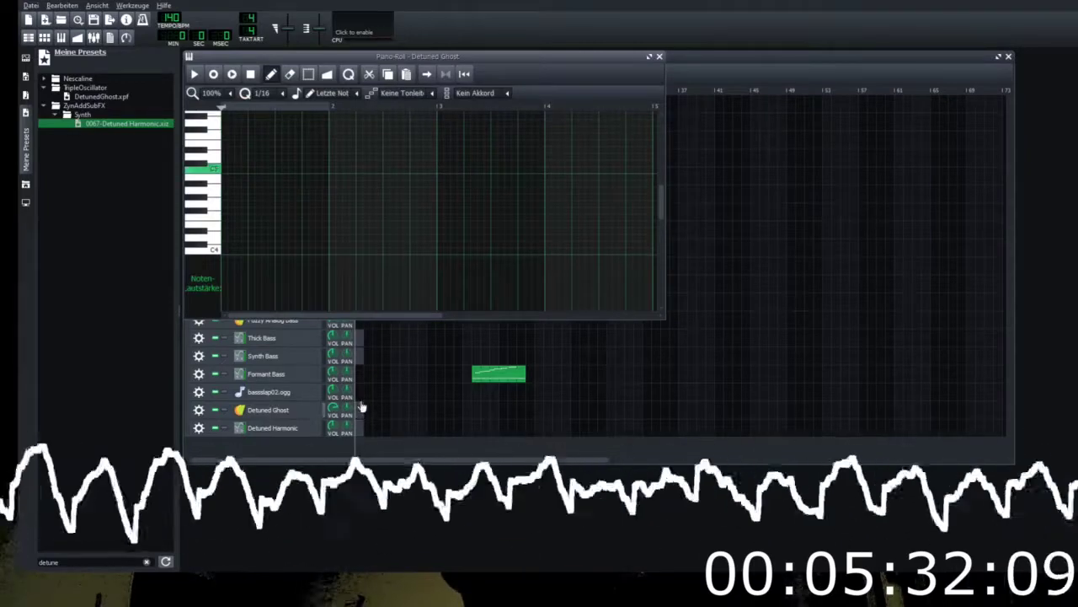
pyautogui.click(659, 58)
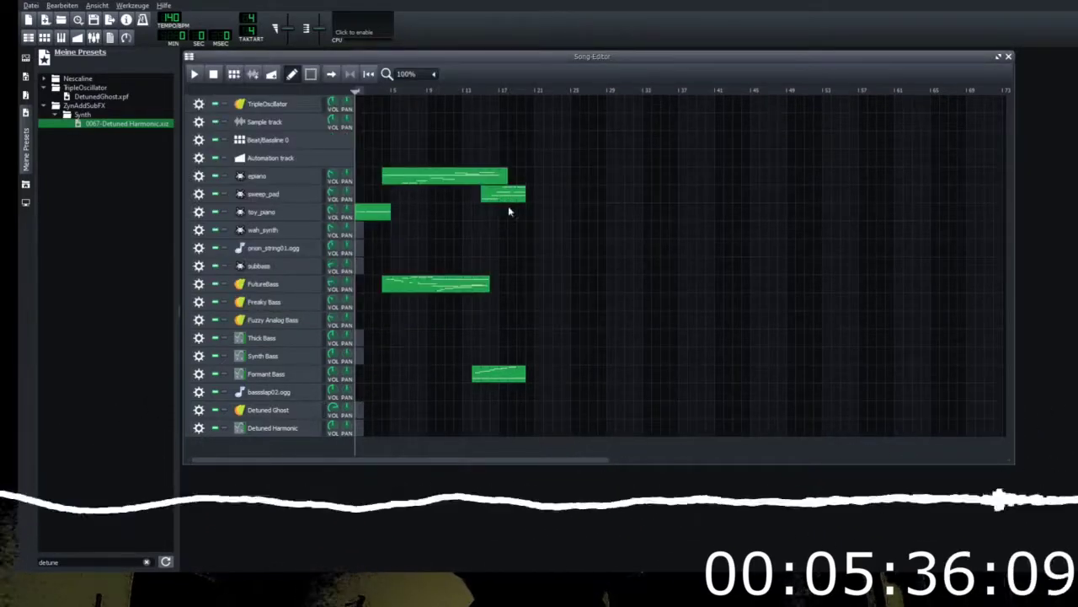
# Step: Move the FutureBass clip to bar 5 and the Formant Bass clip to bar 33, and copy the epiano clip to toy_piano and further along epiano
pyautogui.click(520, 291)
pyautogui.moveTo(468, 289)
pyautogui.mouseDown()
pyautogui.moveTo(541, 288)
pyautogui.moveTo(476, 287)
pyautogui.mouseUp()
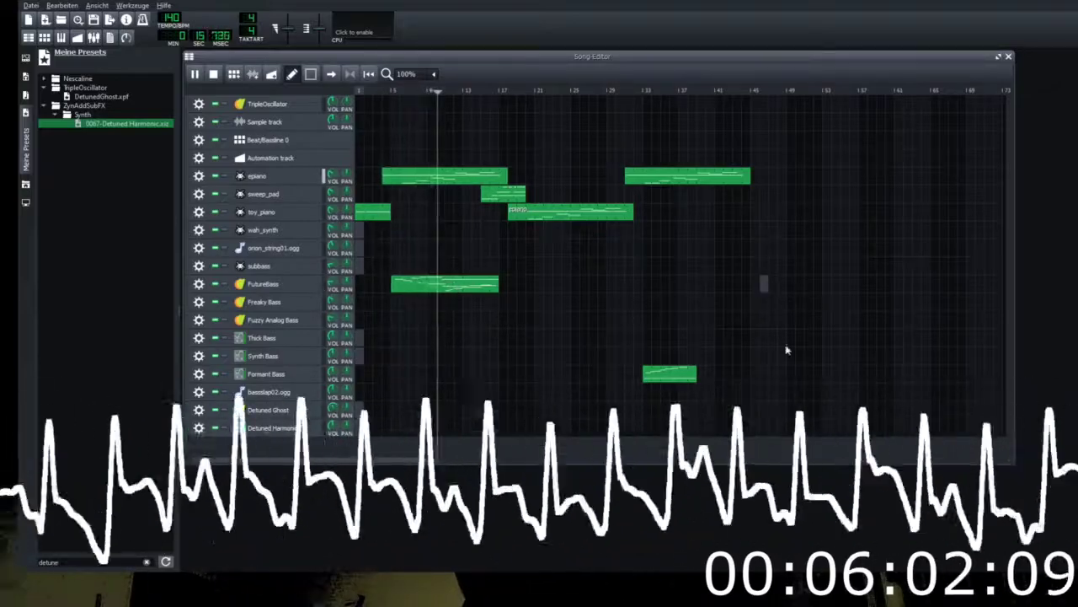
# Step: Paste the FutureBass clip at bar 46 on FutureBass and epiano, shift the second epiano clip to bar 32, and paste an epiano copy onto wah_synth
pyautogui.click(766, 285)
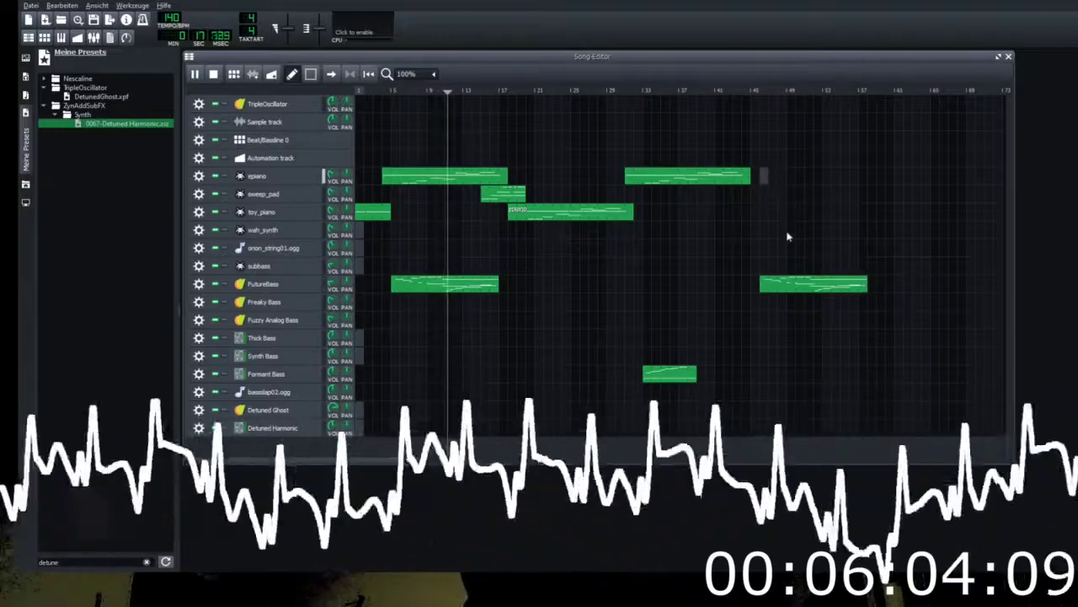
pyautogui.click(766, 176)
pyautogui.moveTo(728, 175); pyautogui.dragTo(736, 177)
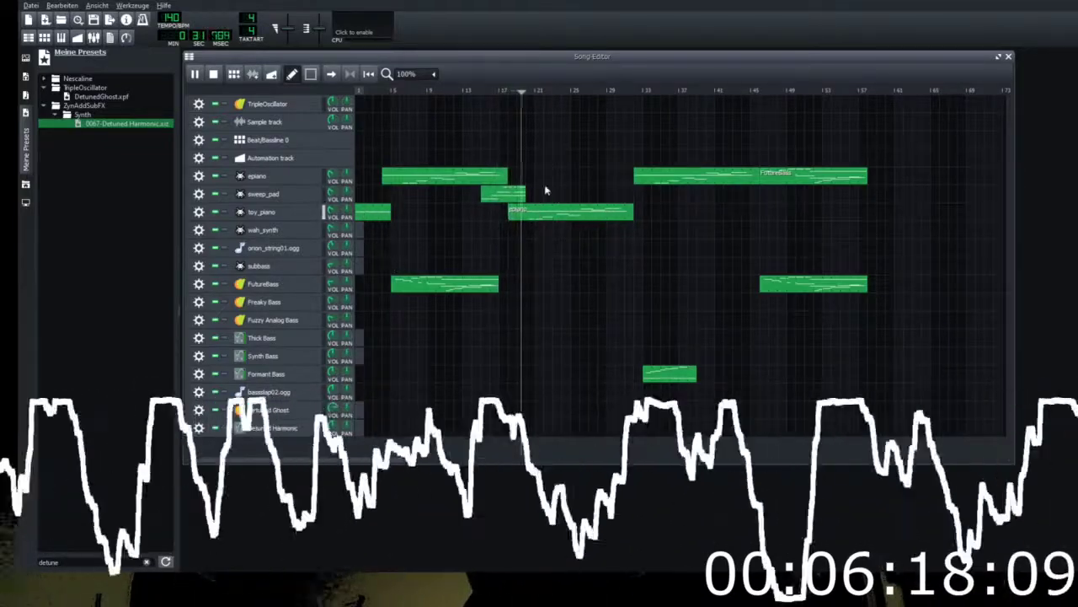
pyautogui.click(567, 238)
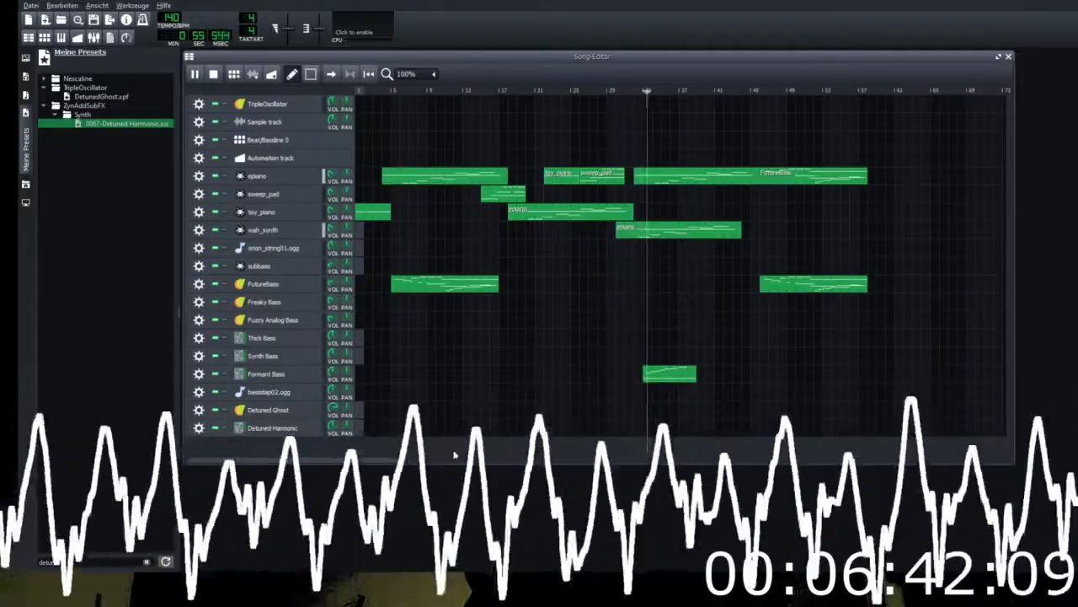
# Step: Search the presets for "trash" and expand the Guitar, Misc and LB302 folders in the results
pyautogui.moveTo(400, 460); pyautogui.dragTo(550, 477)
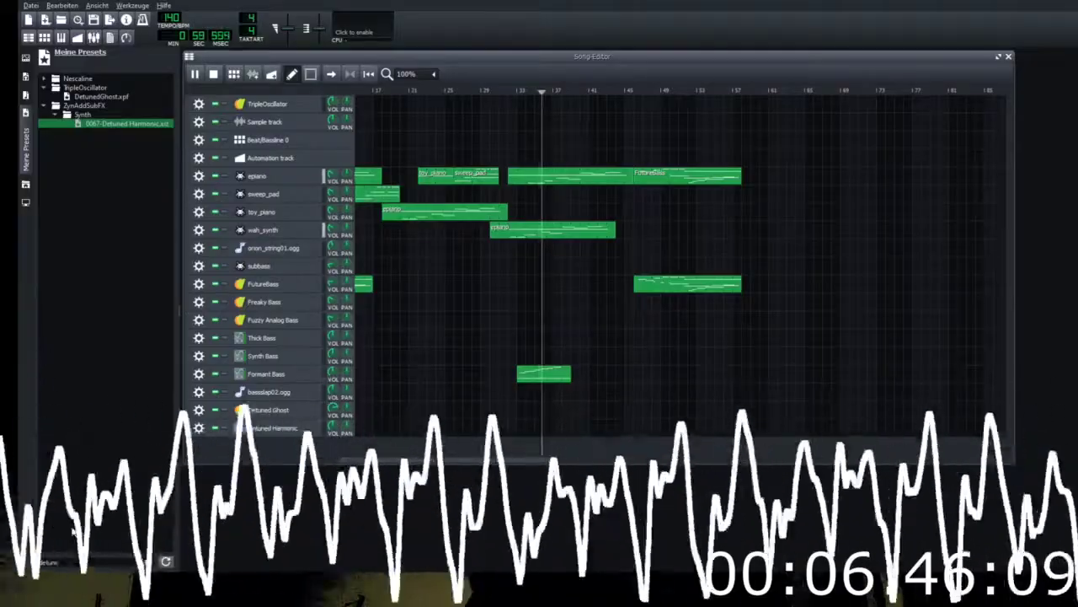
pyautogui.press('BackSpace')
pyautogui.press('BackSpace')
pyautogui.press('BackSpace')
pyautogui.press('BackSpace')
pyautogui.press('BackSpace')
pyautogui.press('BackSpace')
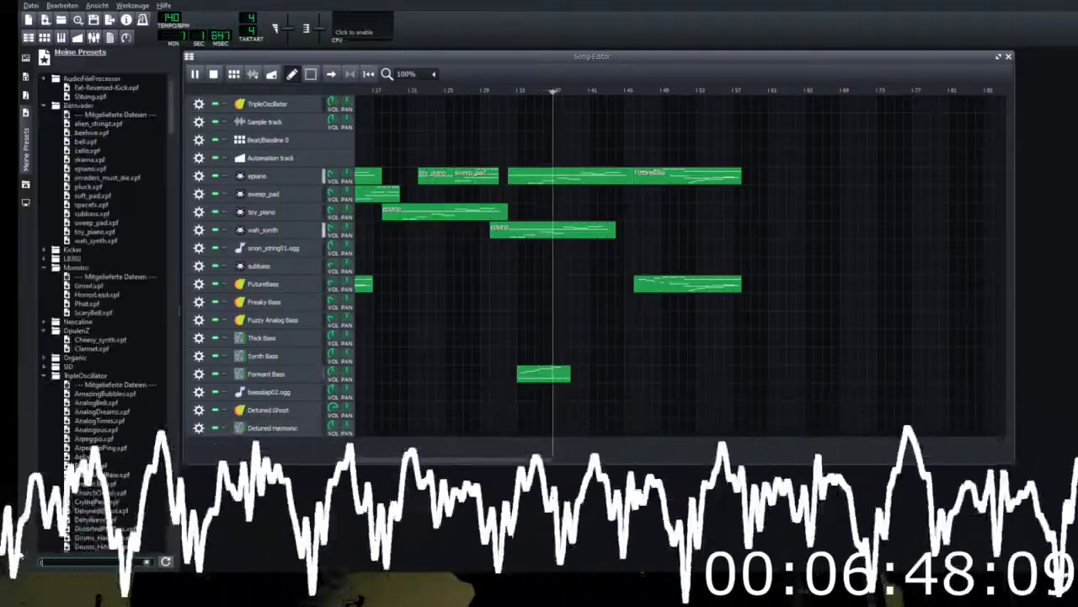
pyautogui.write('trash')
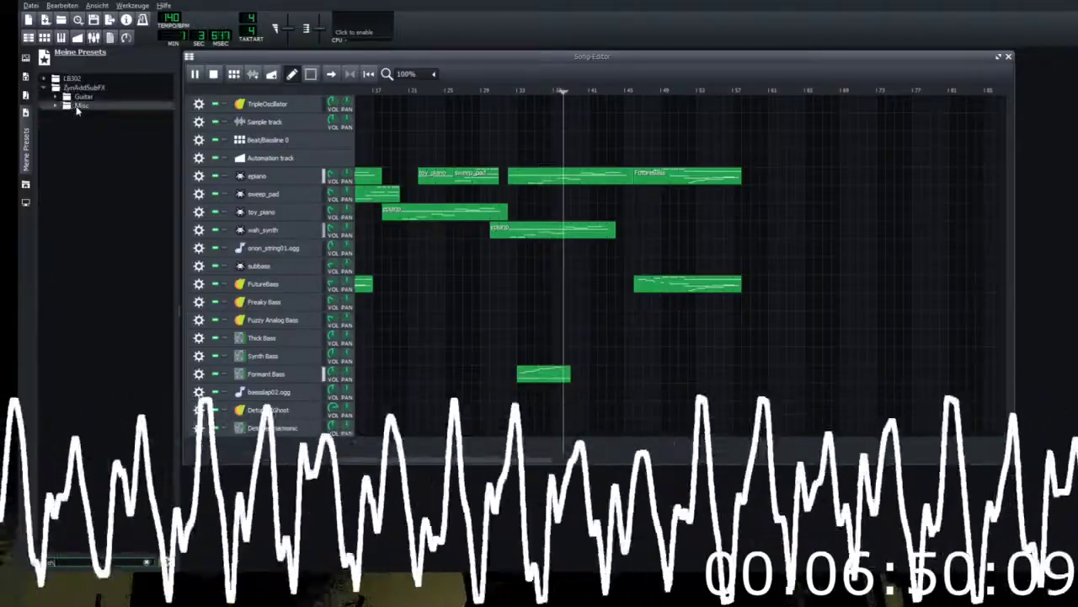
pyautogui.doubleClick(82, 124)
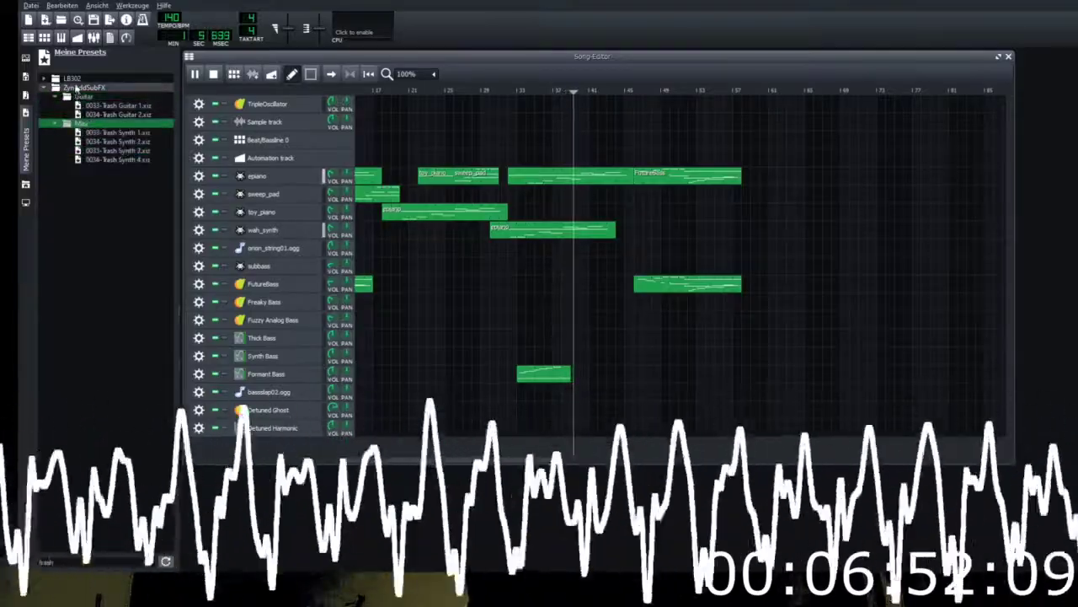
pyautogui.doubleClick(76, 79)
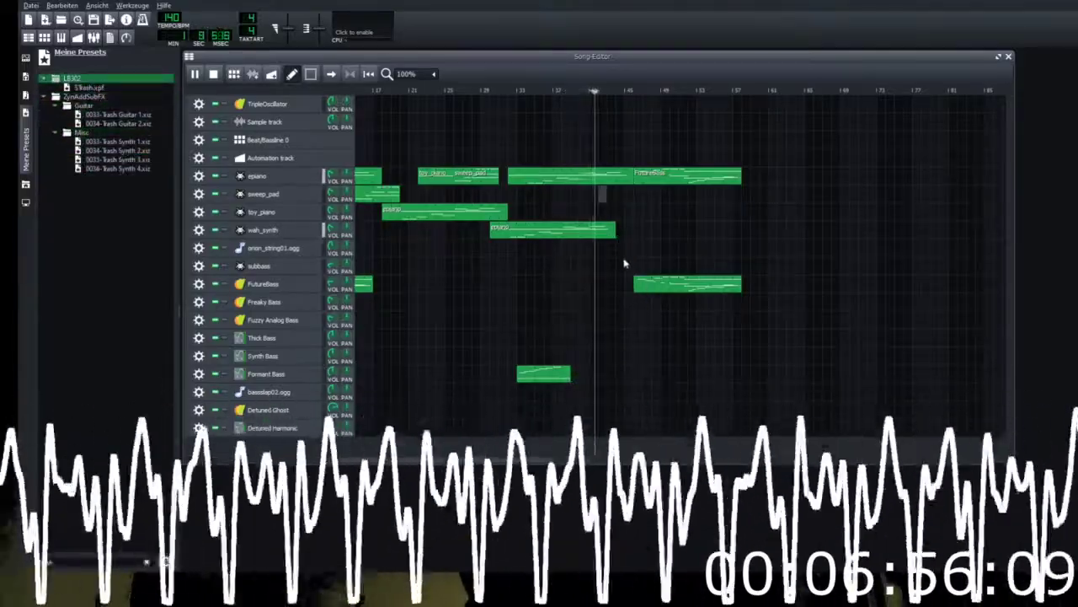
# Step: Shift the bar-46 FutureBass clips to bar 45 and add epiano and Formant Bass copies between bars 48 and 57 on several tracks
pyautogui.moveTo(629, 196); pyautogui.dragTo(683, 195)
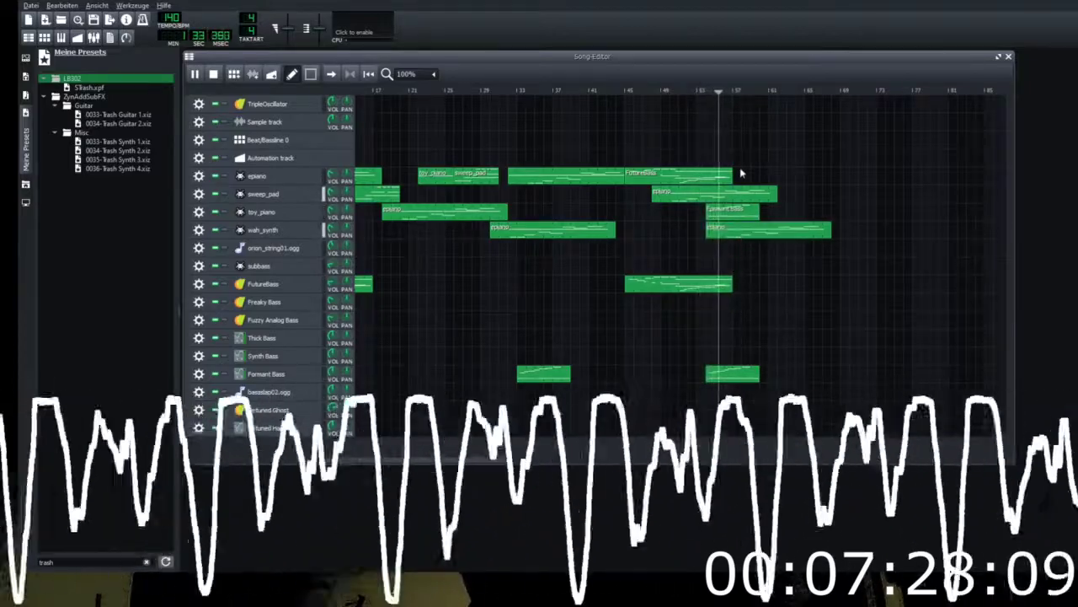
pyautogui.click(743, 217)
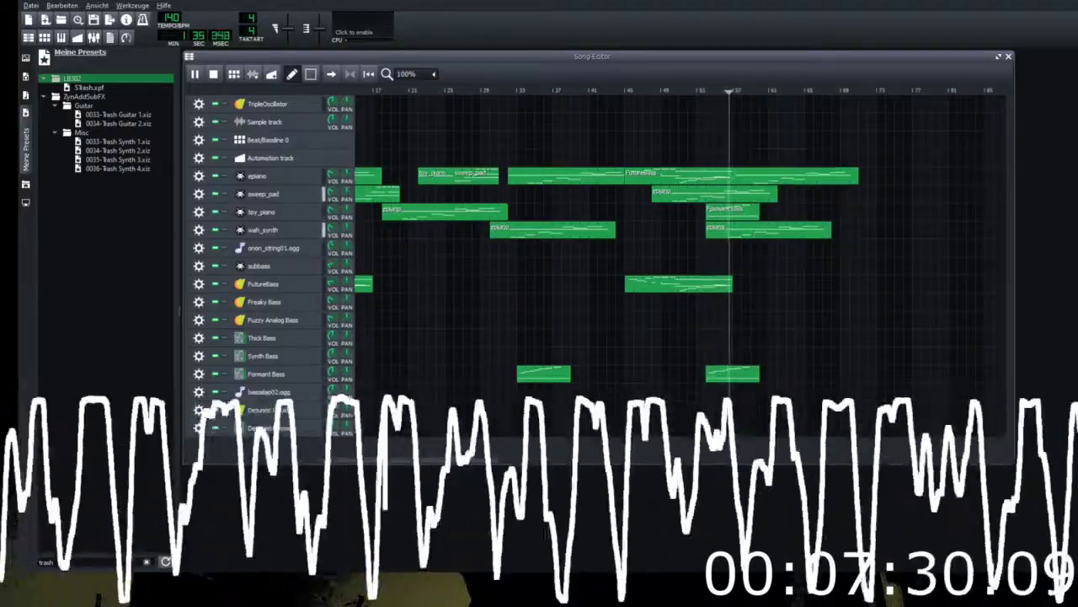
# Step: Paste epiano clips at bar 68 on toy_piano and wah_synth, bar 62 on orion_string01.ogg and bar 64 on subbass
pyautogui.moveTo(481, 462); pyautogui.dragTo(665, 427)
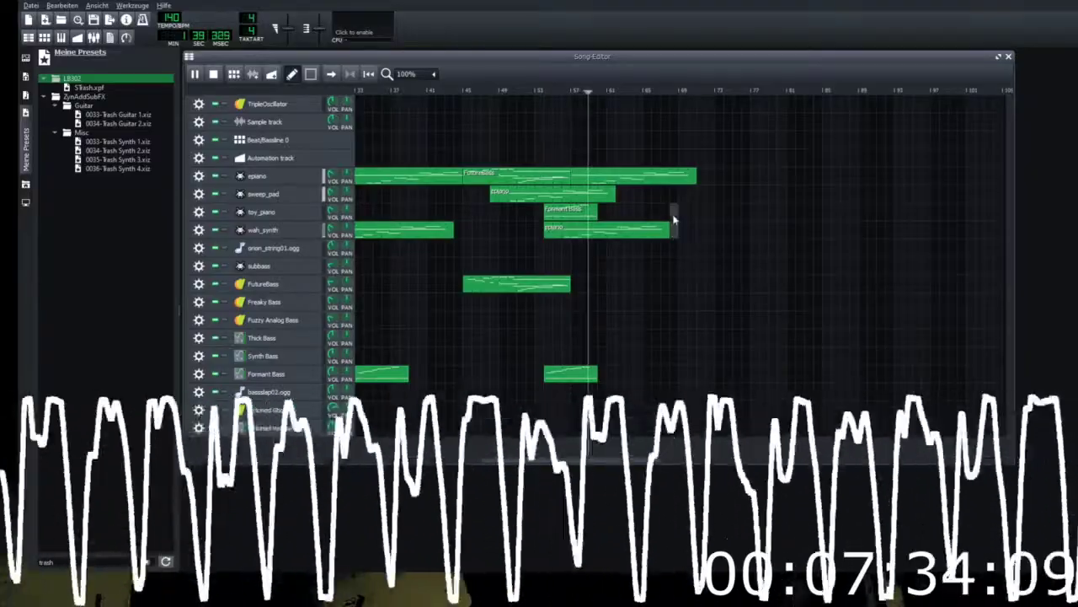
pyautogui.click(674, 235)
pyautogui.rightClick(675, 233)
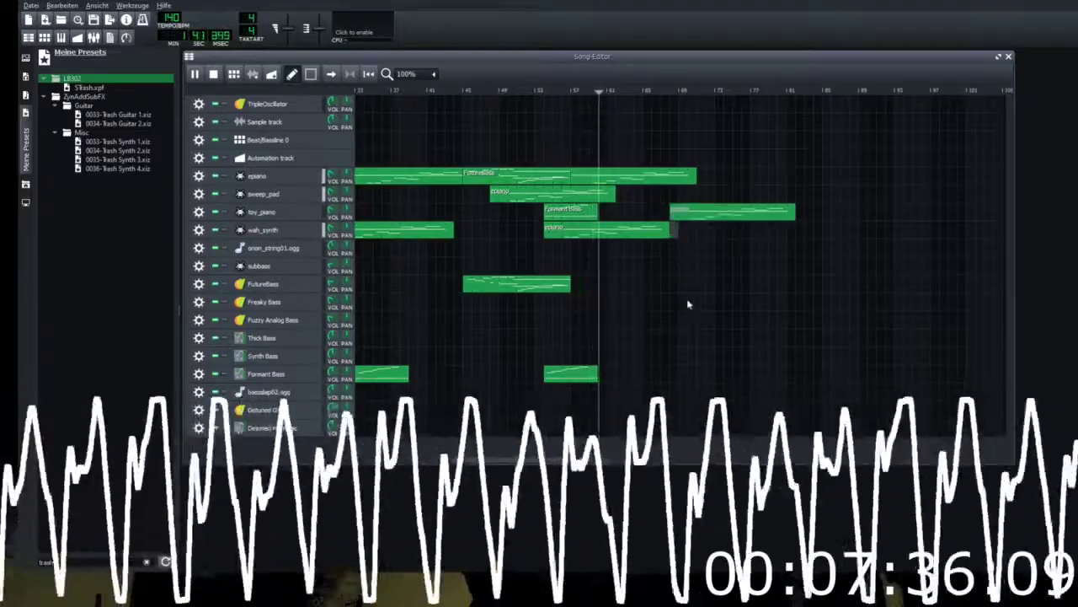
pyautogui.click(686, 300)
pyautogui.click(625, 251)
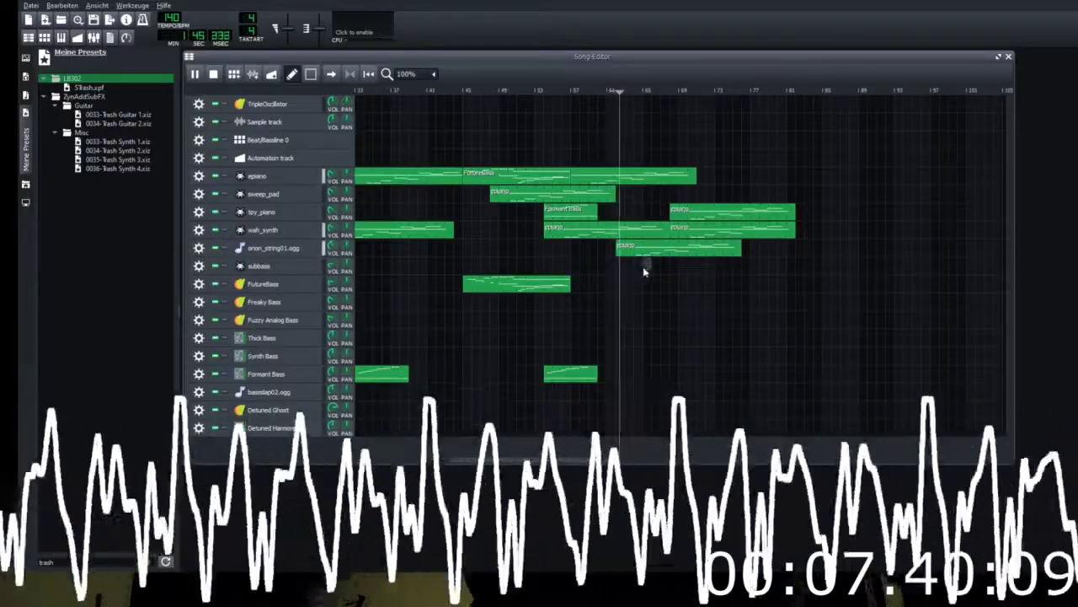
pyautogui.click(643, 266)
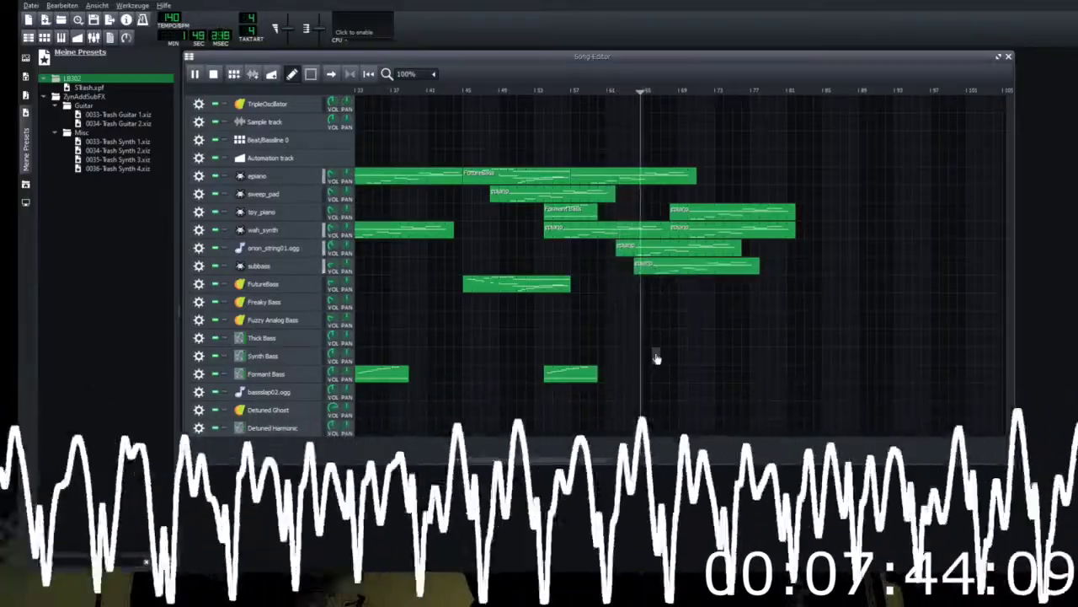
# Step: Paste epiano clips on Synth Bass at bar 66, Formant Bass at 69, bassslap02.ogg at 80, Detuned Ghost at 74 and Detuned Harmonic at 76
pyautogui.click(654, 356)
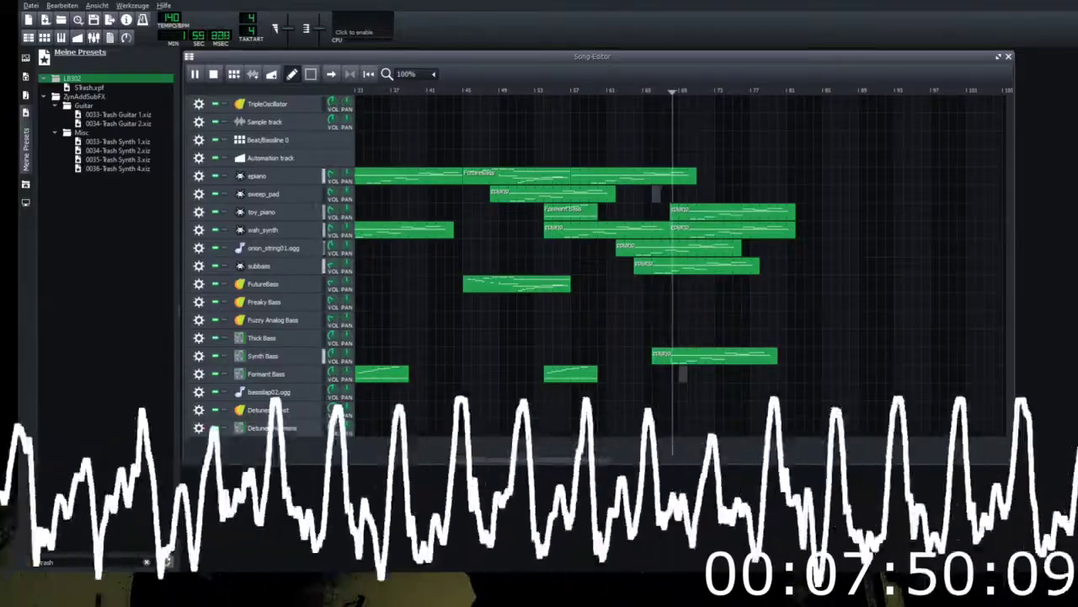
pyautogui.click(682, 374)
pyautogui.click(684, 391)
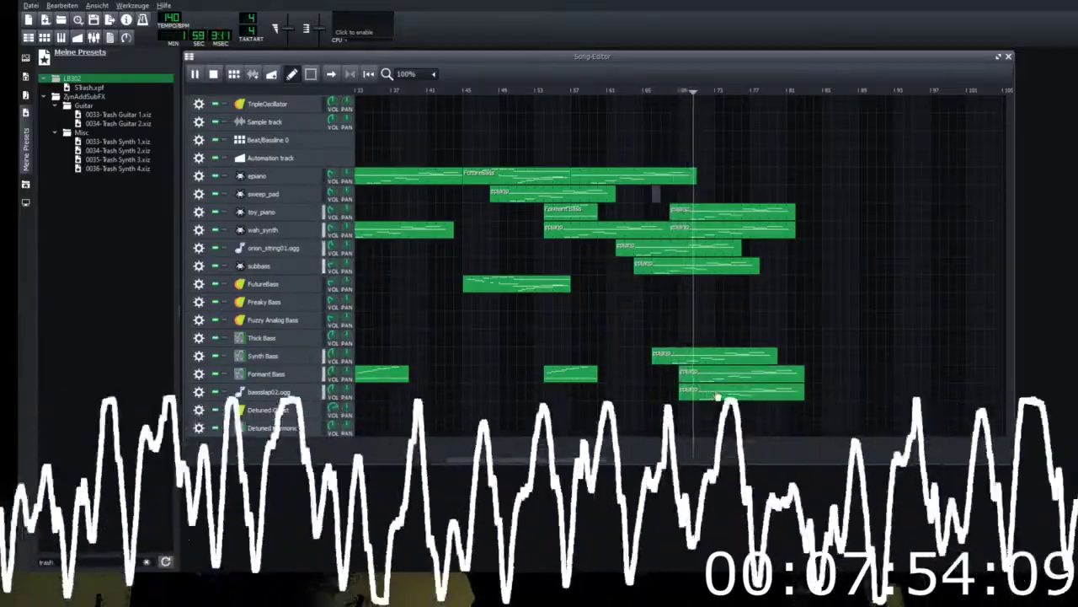
pyautogui.moveTo(699, 392); pyautogui.dragTo(813, 393)
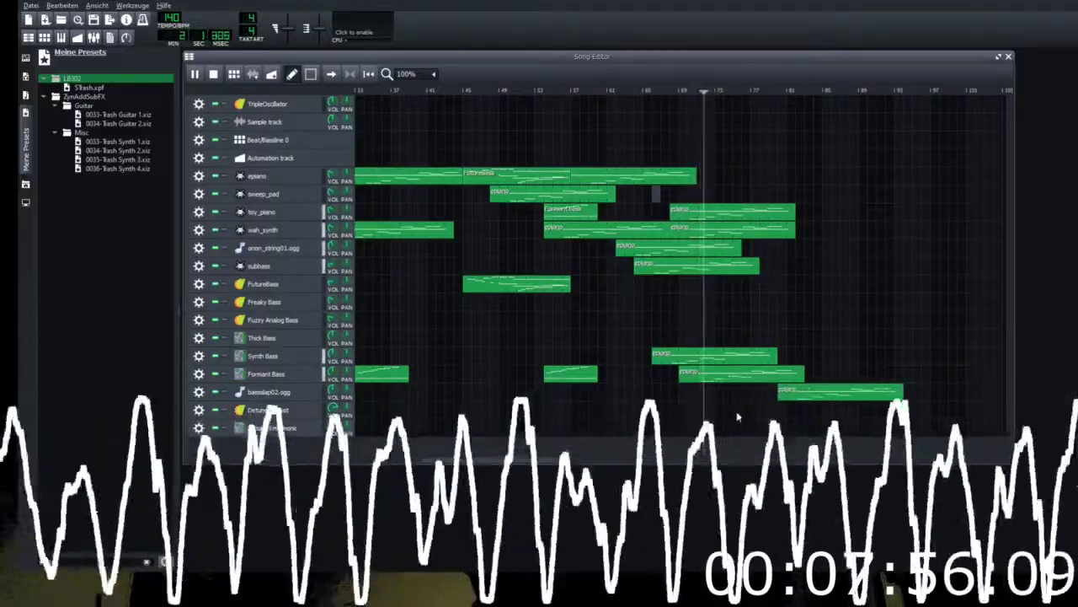
pyautogui.click(758, 484)
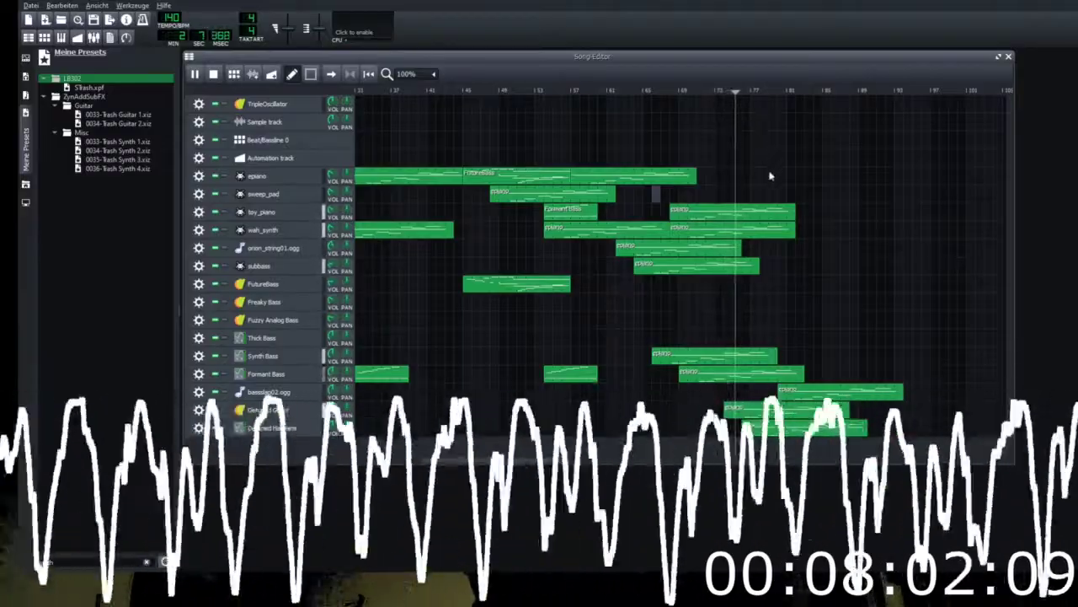
# Step: Paste epiano clips on epiano at bar 78, on sweep_pad, FutureBass and Freaky Bass at 79, and on Fuzzy Analog Bass and Thick Bass at 81
pyautogui.click(770, 176)
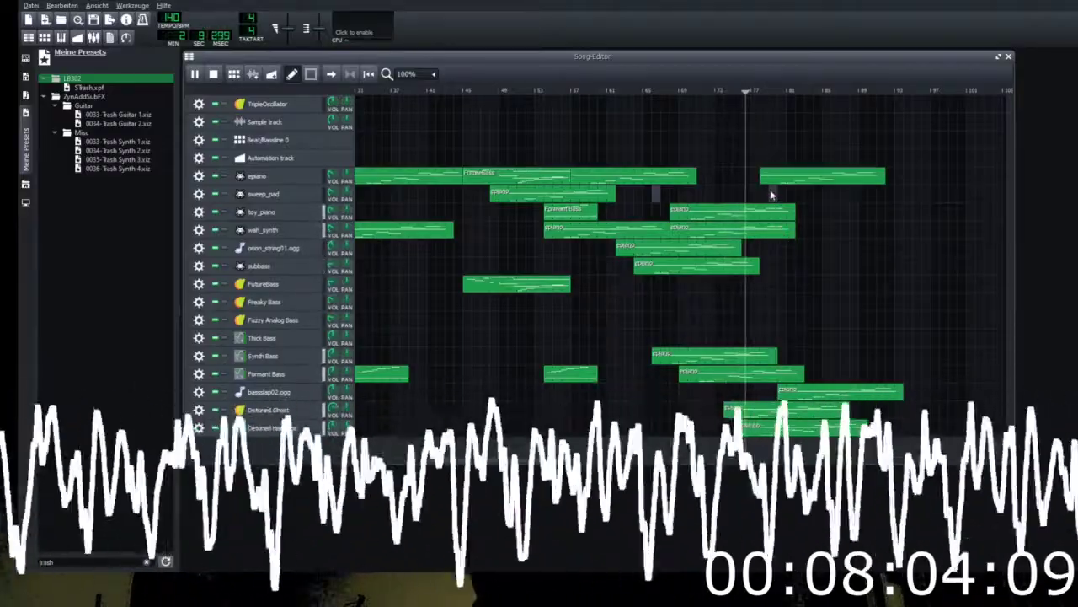
pyautogui.click(770, 192)
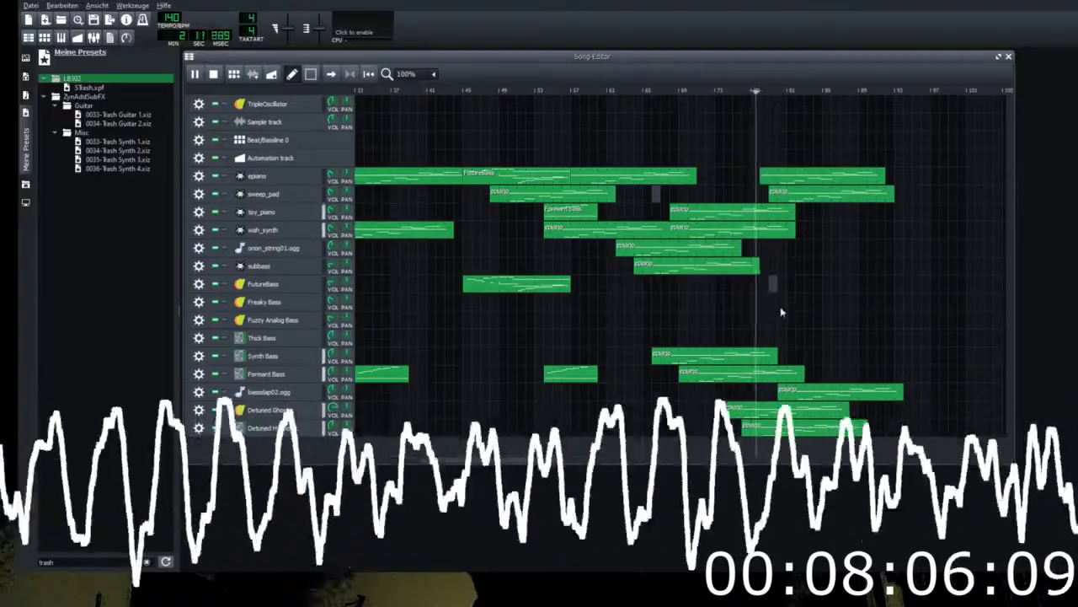
pyautogui.click(772, 284)
pyautogui.click(771, 302)
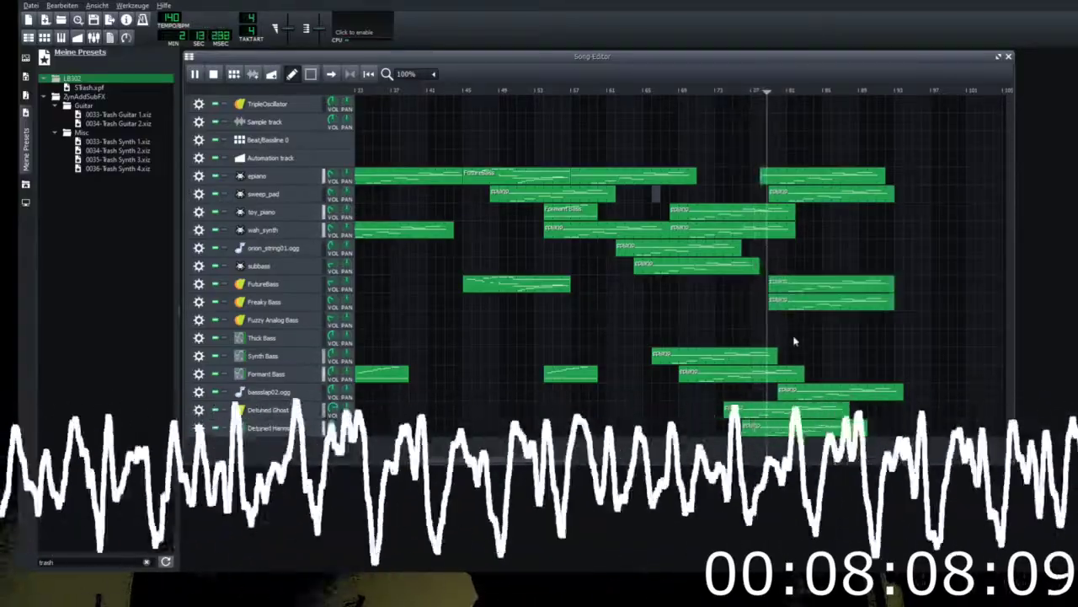
pyautogui.click(788, 319)
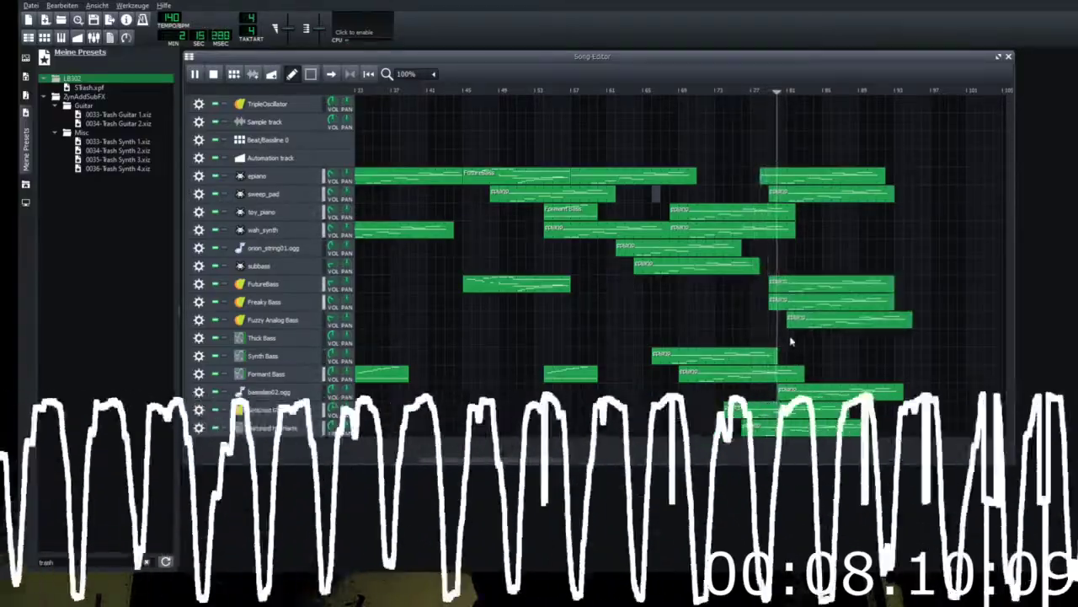
pyautogui.click(790, 337)
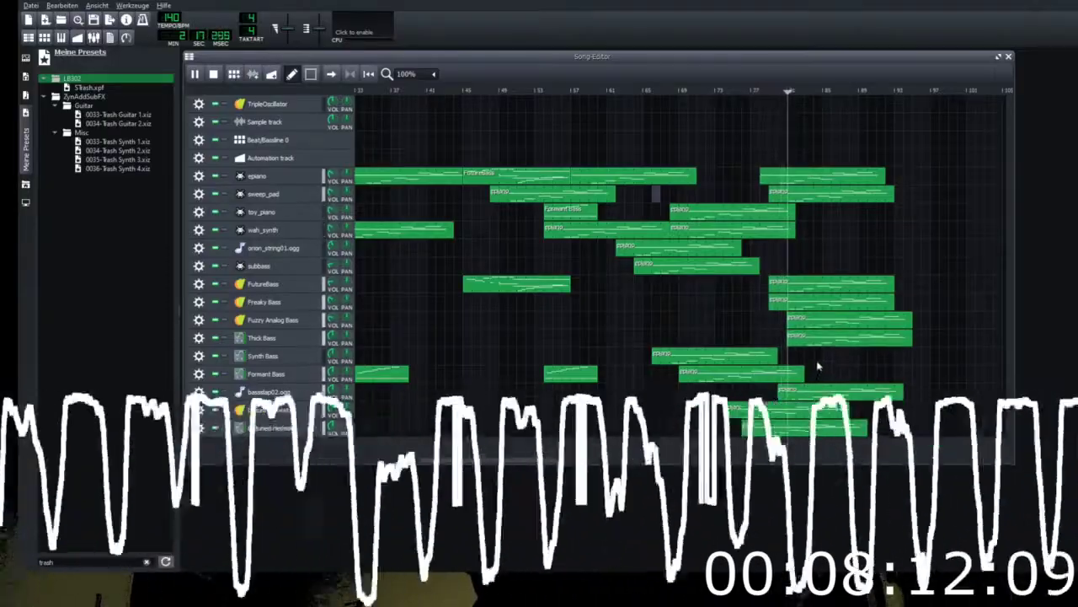
# Step: Paste epiano clips on orion_string01.ogg and subbass at bar 83, toy_piano at bar 85 and Synth Bass at bar 86
pyautogui.click(811, 251)
pyautogui.click(834, 327)
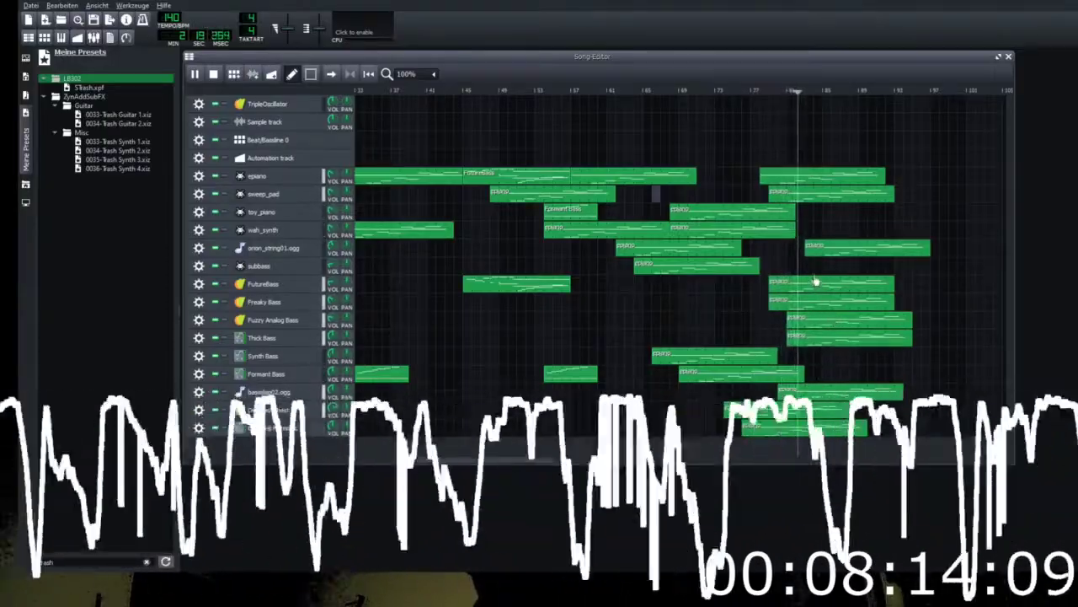
pyautogui.click(811, 269)
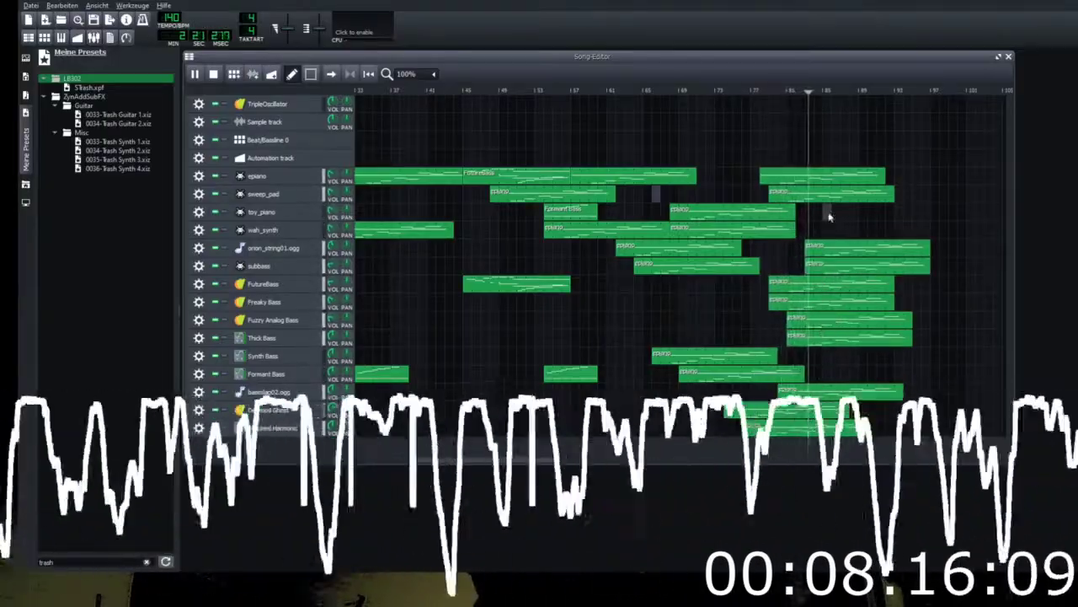
pyautogui.click(837, 358)
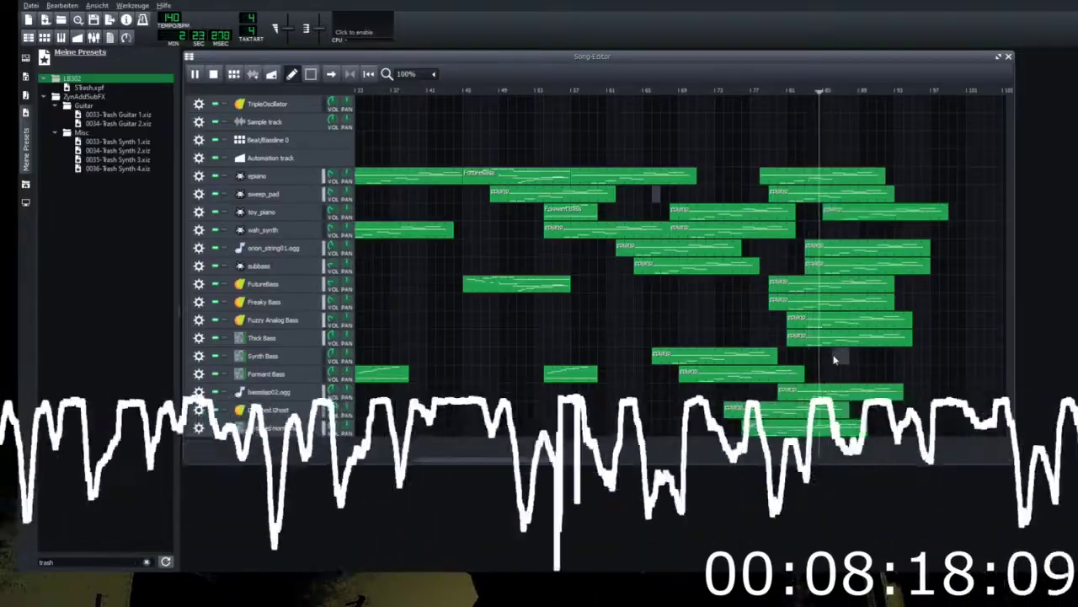
pyautogui.click(859, 433)
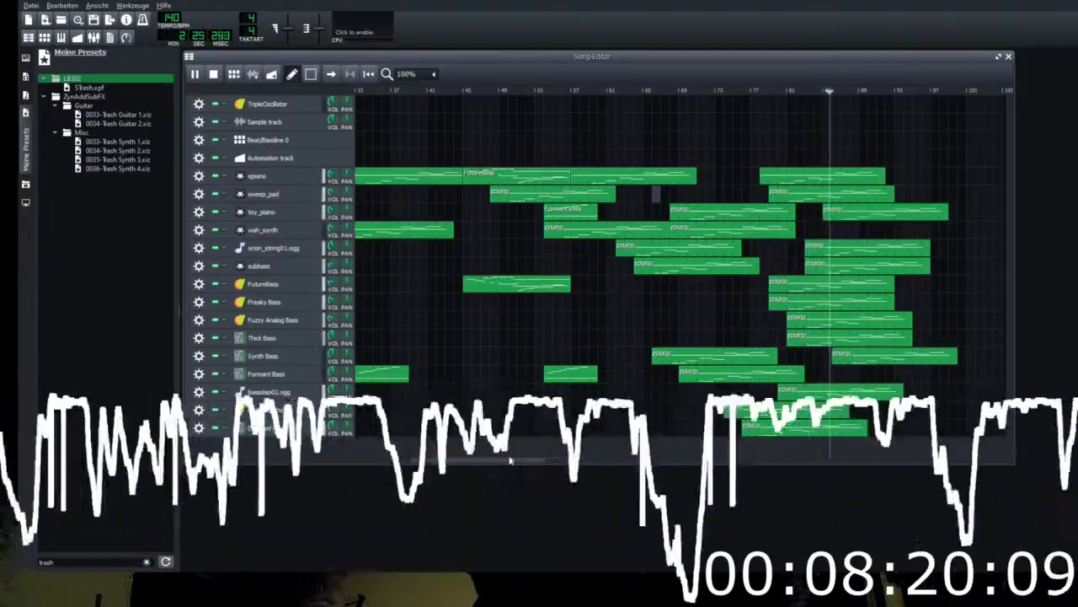
# Step: Add the Trash Synth 4 preset as a new track and copy an epiano clip onto it at bar 90
pyautogui.moveTo(510, 458); pyautogui.dragTo(685, 459)
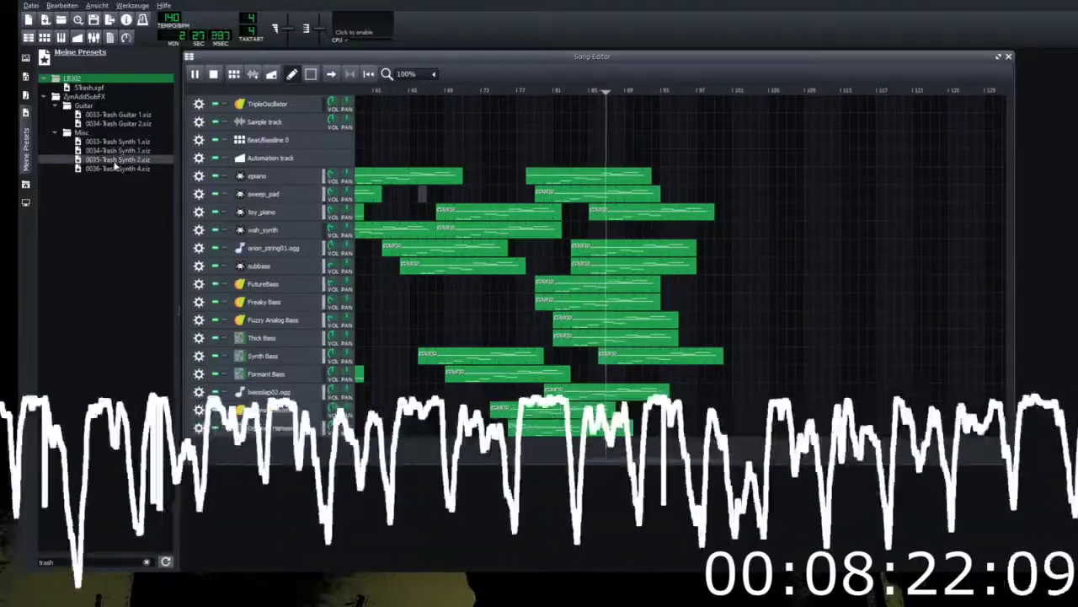
pyautogui.moveTo(114, 169); pyautogui.dragTo(332, 449)
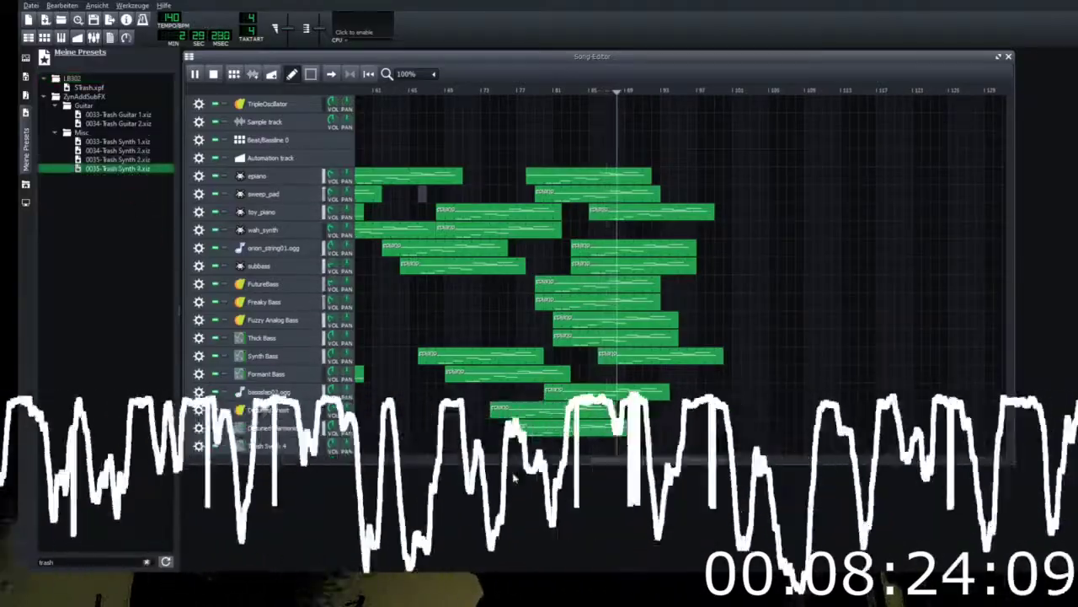
pyautogui.click(638, 449)
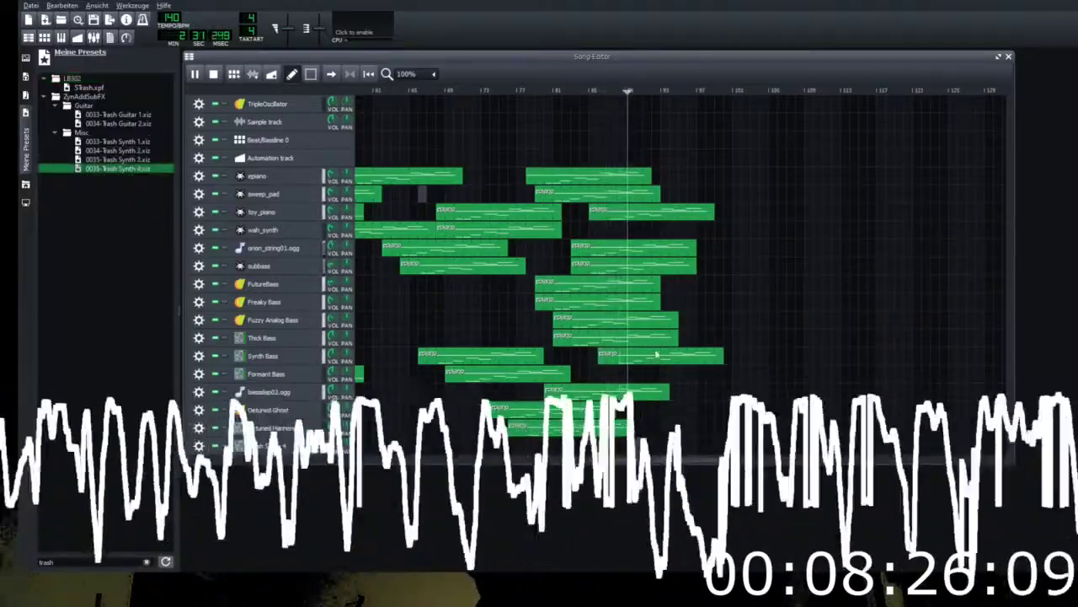
pyautogui.moveTo(664, 337); pyautogui.dragTo(639, 447)
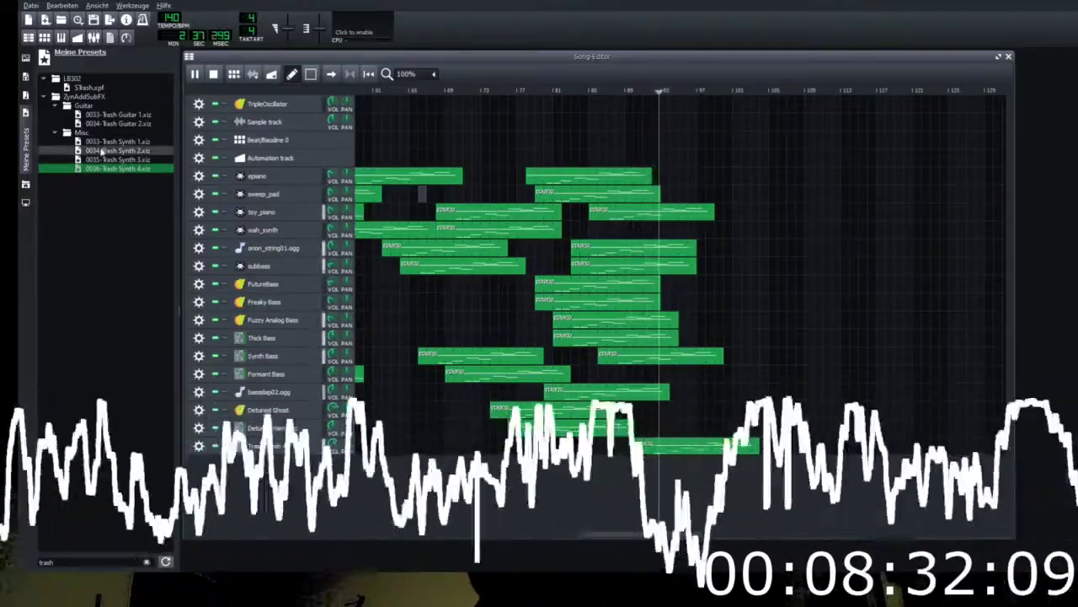
# Step: Add a Trash Synth 2 track and paste the Formant Bass clip on it at bar 97, orion_string01.ogg at 99 and epiano at 100
pyautogui.moveTo(103, 151); pyautogui.dragTo(344, 495)
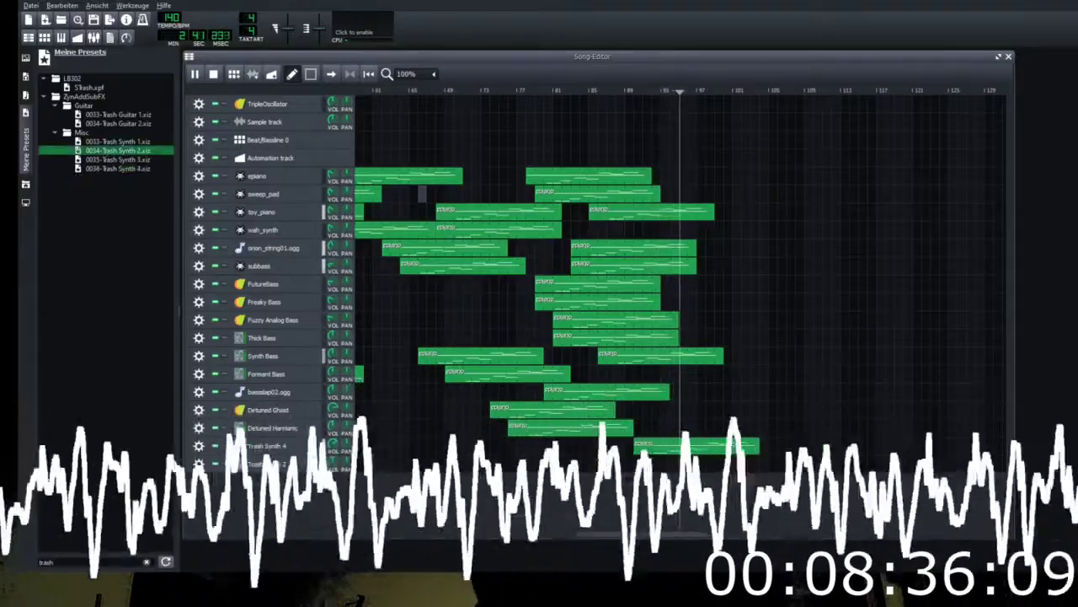
pyautogui.rightClick(701, 463)
pyautogui.click(725, 471)
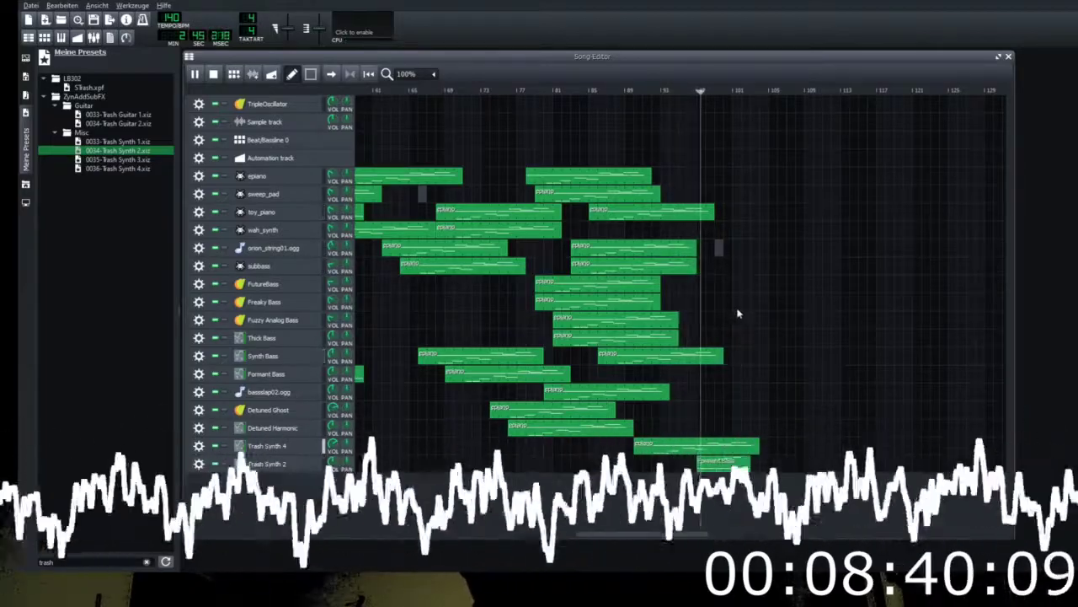
pyautogui.click(720, 245)
pyautogui.click(728, 171)
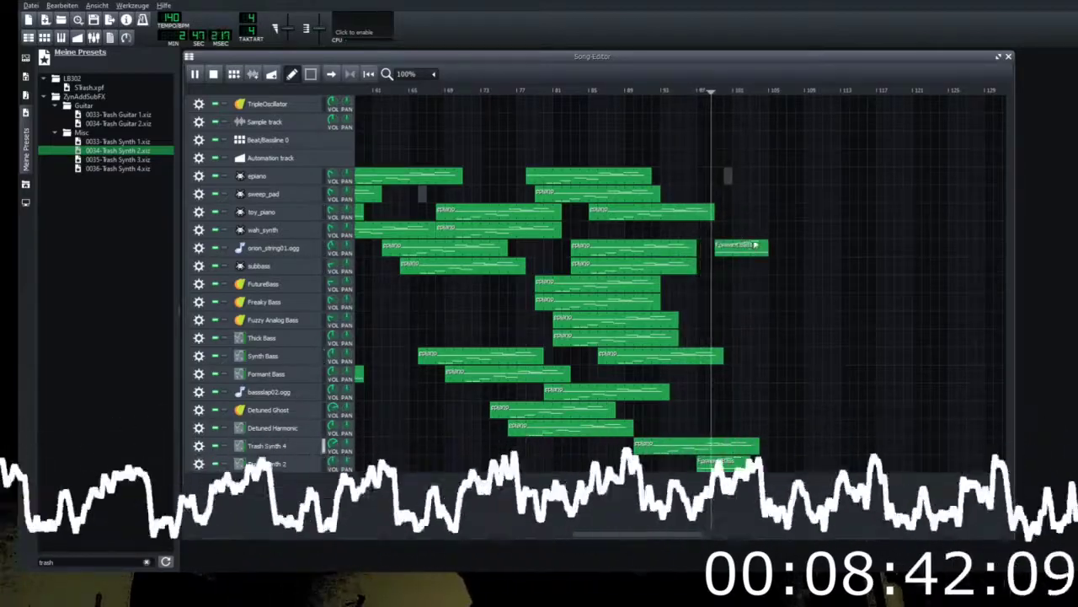
# Step: Stop playback and look over the whole arrangement from its first clips to its last ones
pyautogui.moveTo(658, 540); pyautogui.dragTo(472, 545)
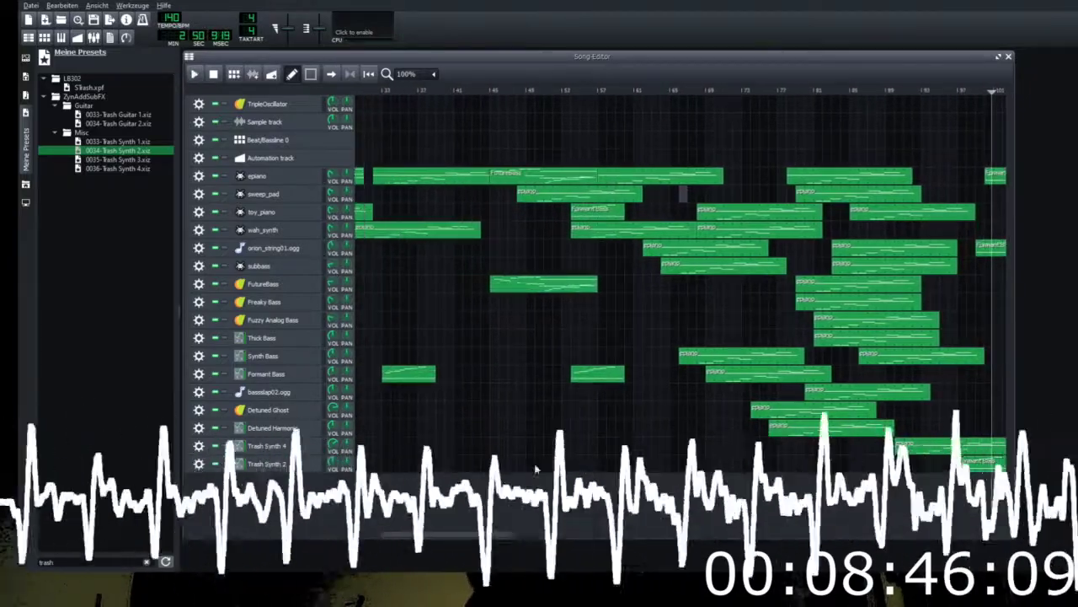
pyautogui.press('space')
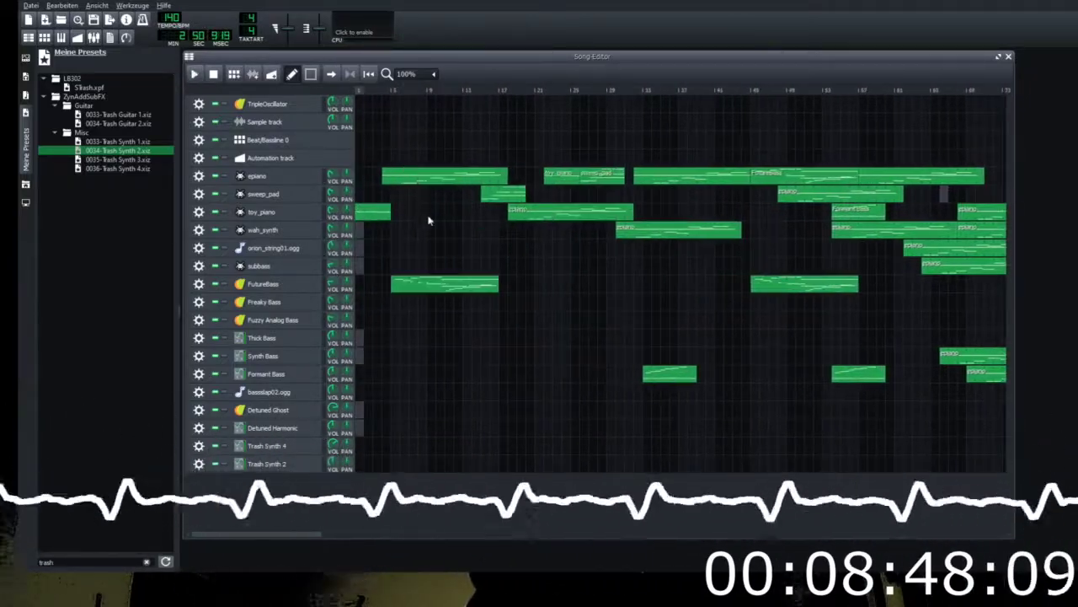
pyautogui.moveTo(314, 536); pyautogui.dragTo(785, 556)
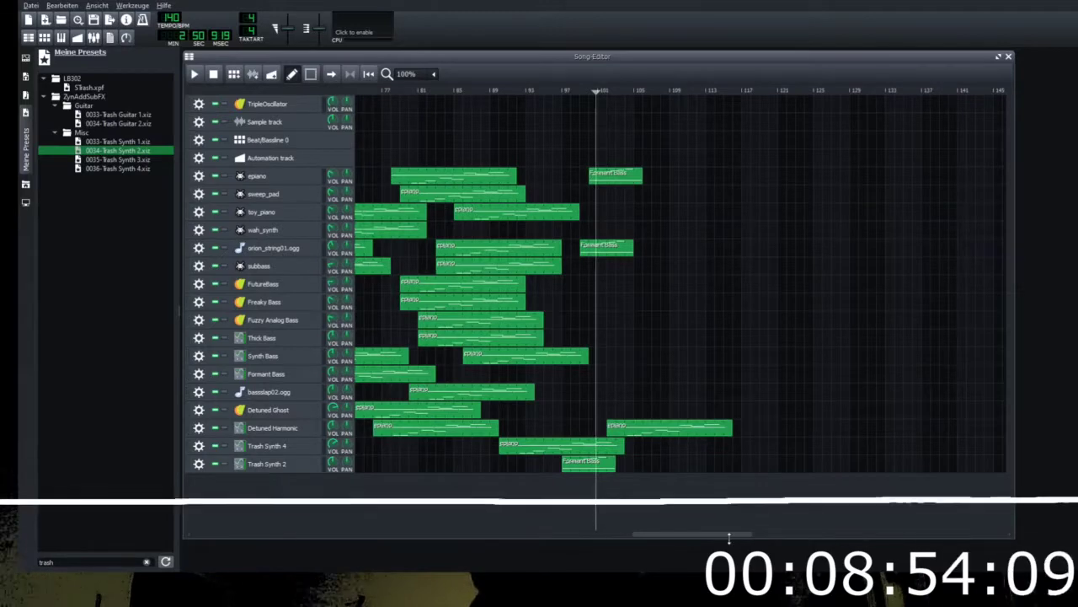
pyautogui.moveTo(722, 536); pyautogui.dragTo(244, 509)
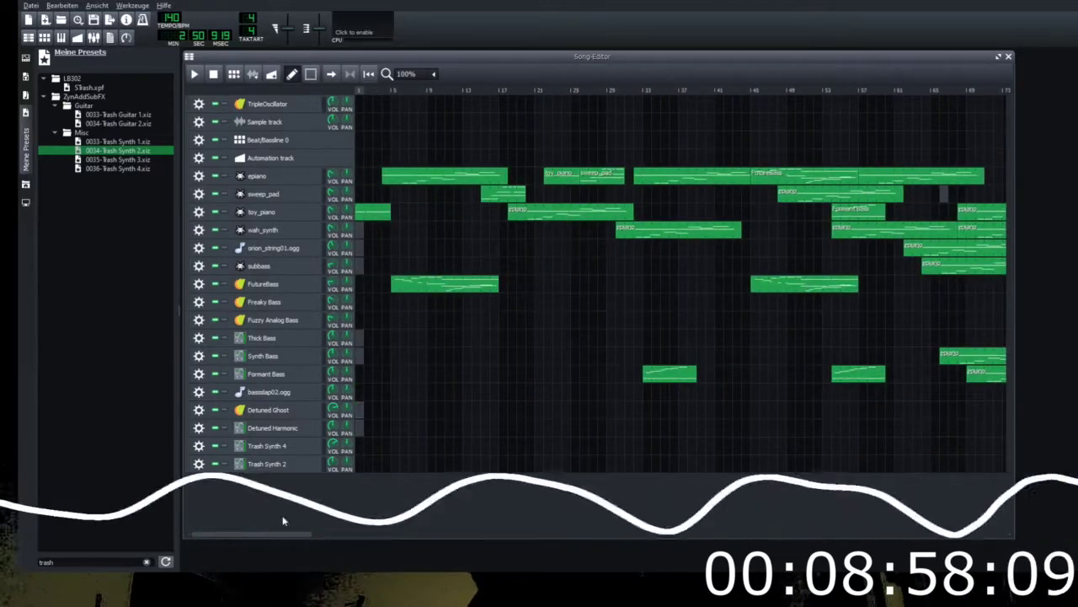
# Step: Paste the FutureBass clip on the Synth Bass track at bar 102
pyautogui.moveTo(281, 540); pyautogui.dragTo(758, 540)
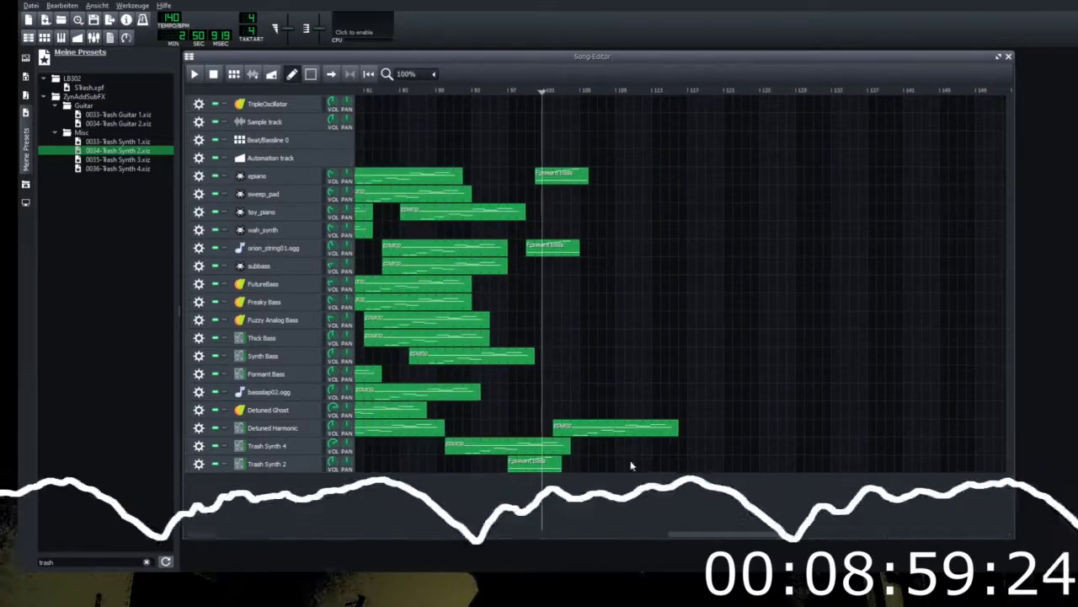
pyautogui.rightClick(557, 357)
pyautogui.click(583, 433)
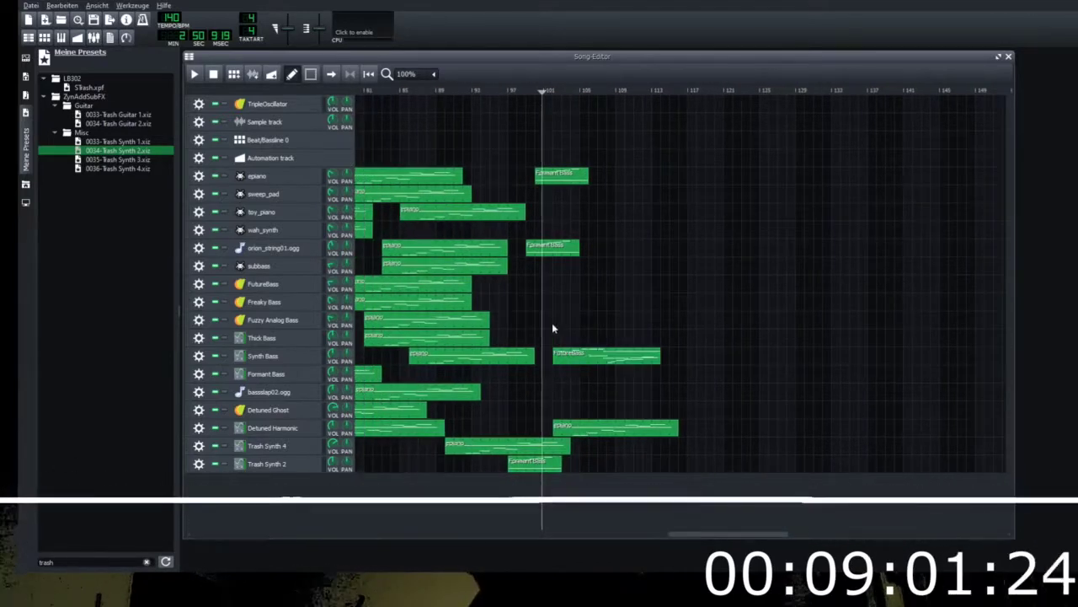
# Step: Add tracks with the Trash Synth 4 and Trash Synth 2 presets and paste the FutureBass clip on the new Trash Synth 2 at bar 103
pyautogui.doubleClick(118, 168)
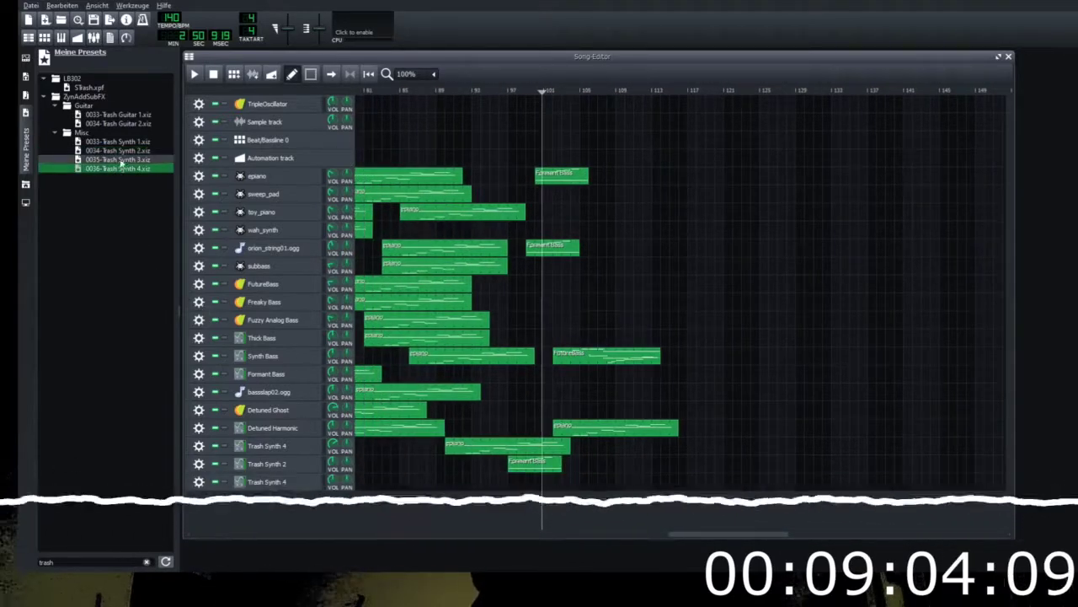
pyautogui.doubleClick(117, 150)
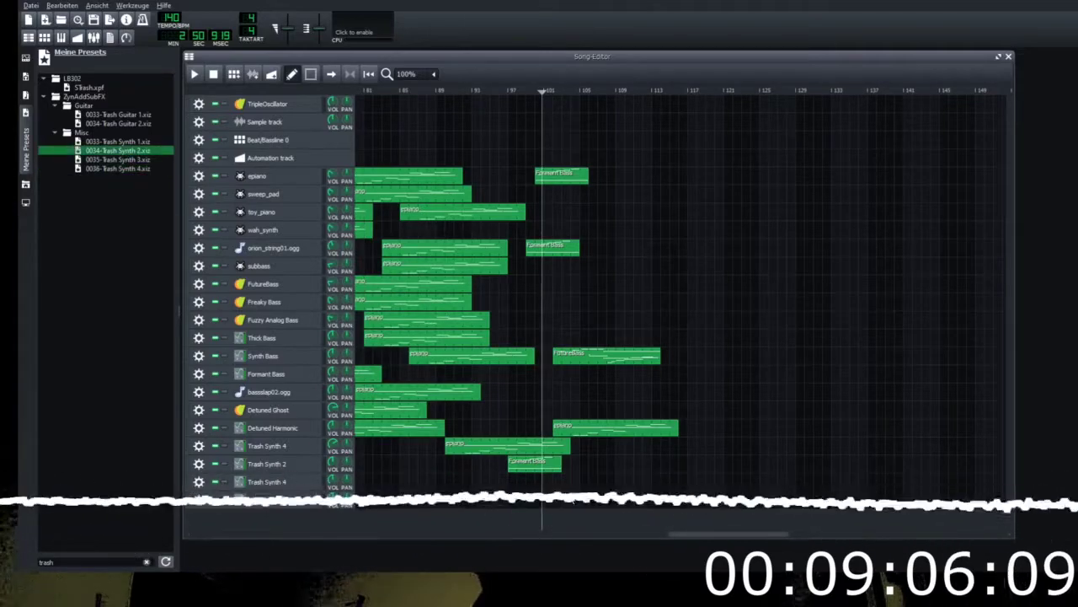
pyautogui.rightClick(570, 497)
pyautogui.click(597, 385)
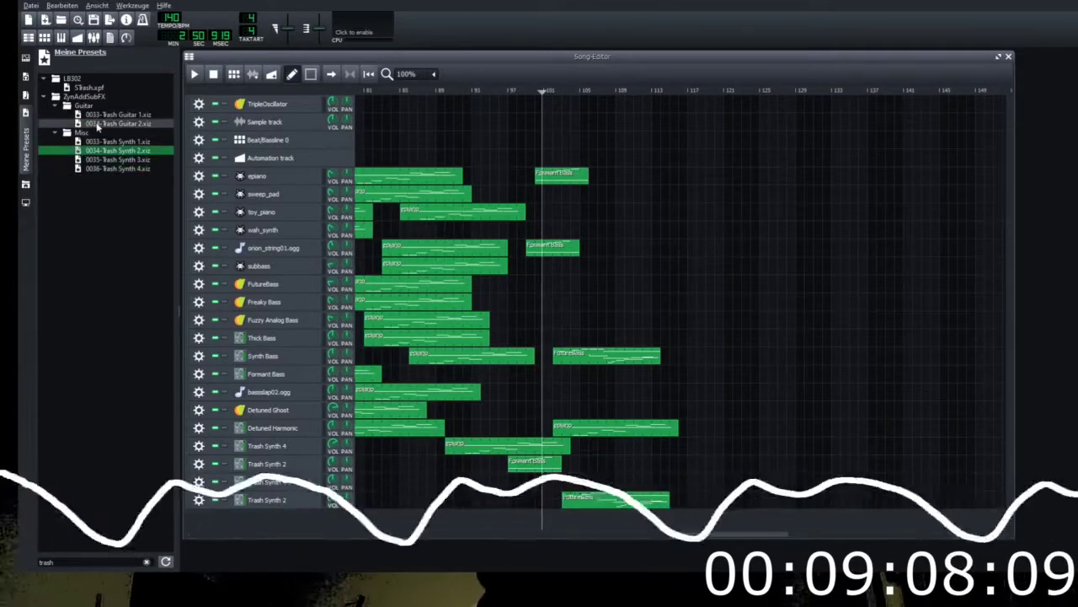
# Step: Add a new track that uses the Trash Synth 1 preset, paste the FutureBass clip on it at bar 103 and resume playback
pyautogui.moveTo(98, 124); pyautogui.dragTo(373, 534)
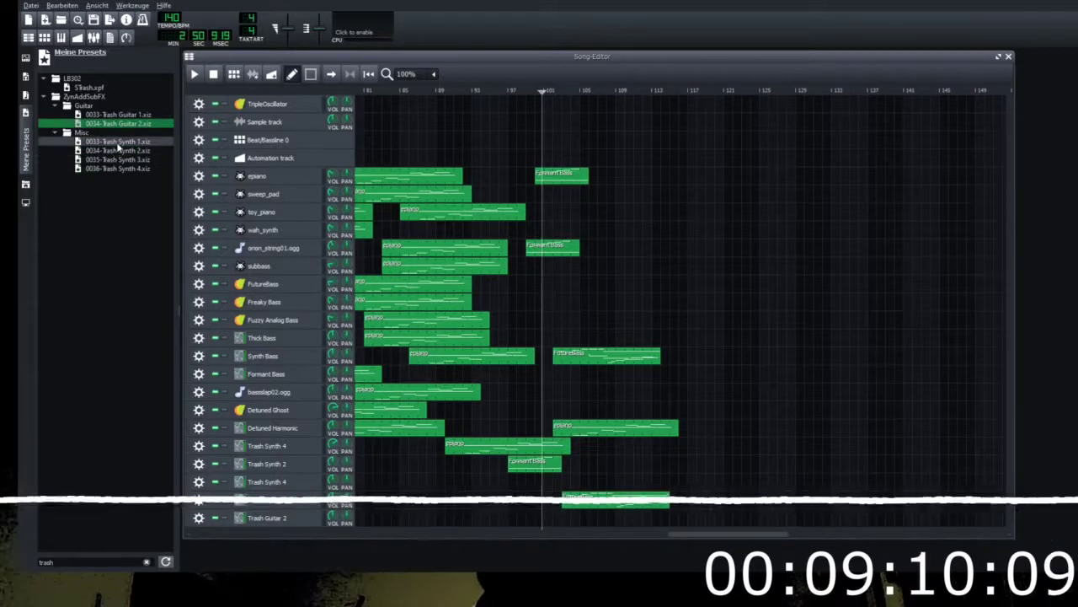
pyautogui.moveTo(118, 145); pyautogui.dragTo(297, 519)
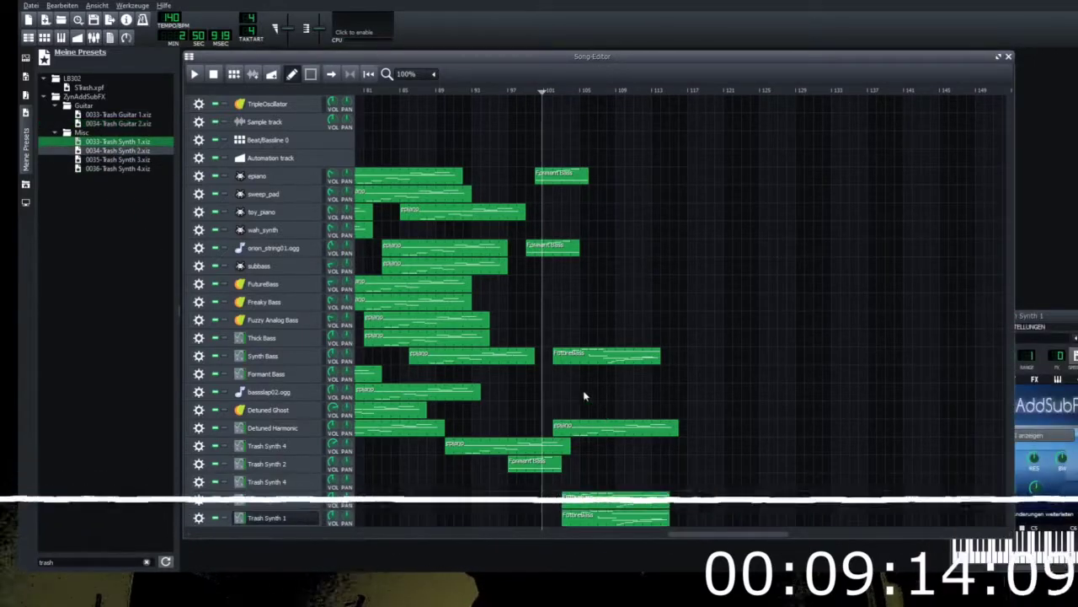
pyautogui.press('space')
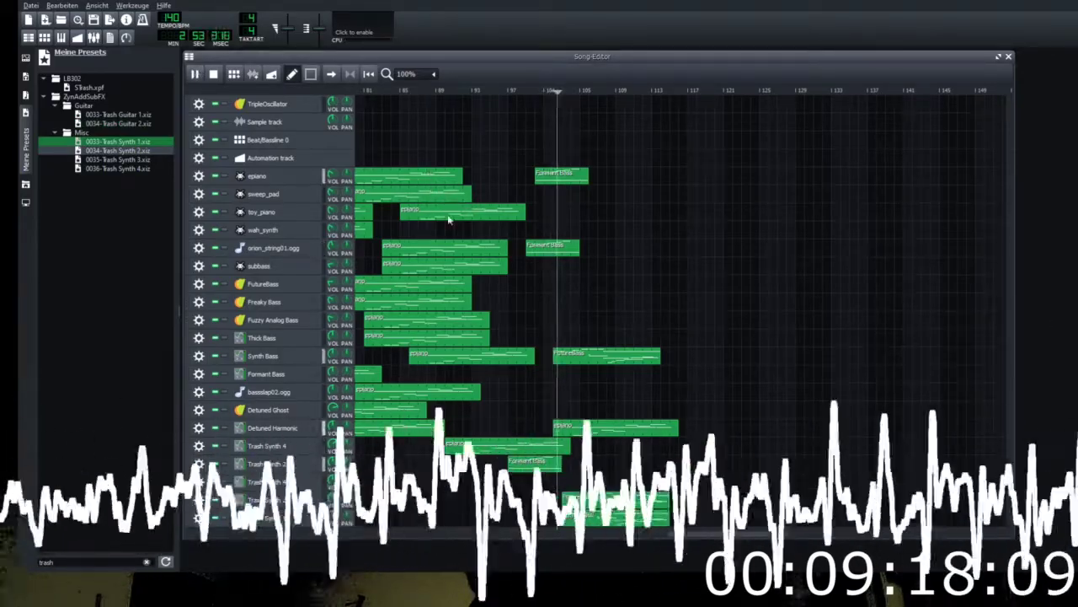
# Step: Paste the epiano clip on the epiano and sweep_pad tracks at bar 106
pyautogui.click(594, 179)
pyautogui.rightClick(594, 179)
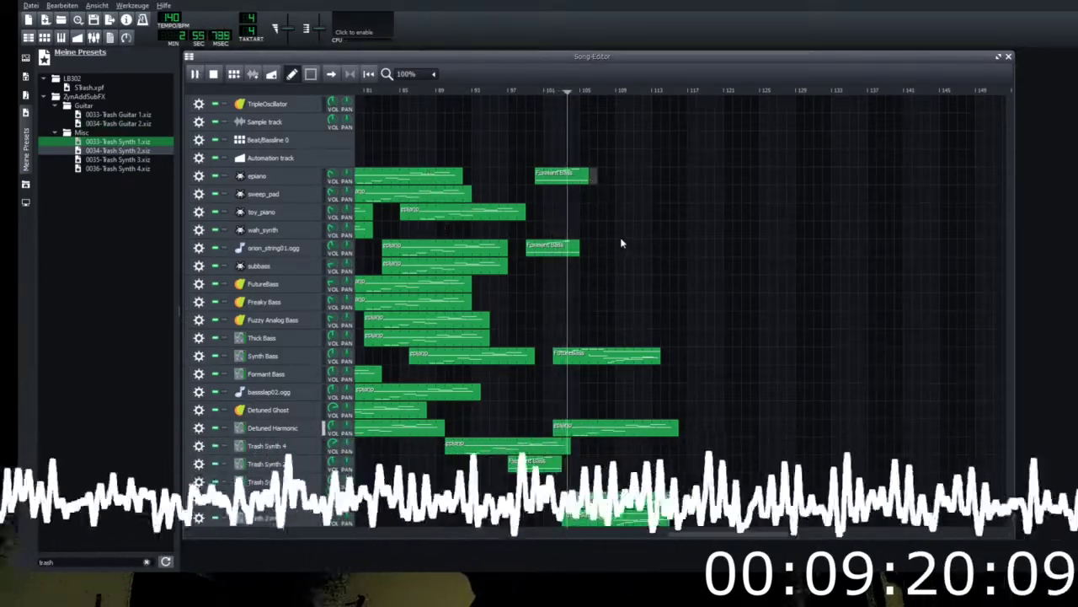
pyautogui.click(621, 243)
pyautogui.click(594, 194)
pyautogui.rightClick(594, 194)
pyautogui.click(619, 253)
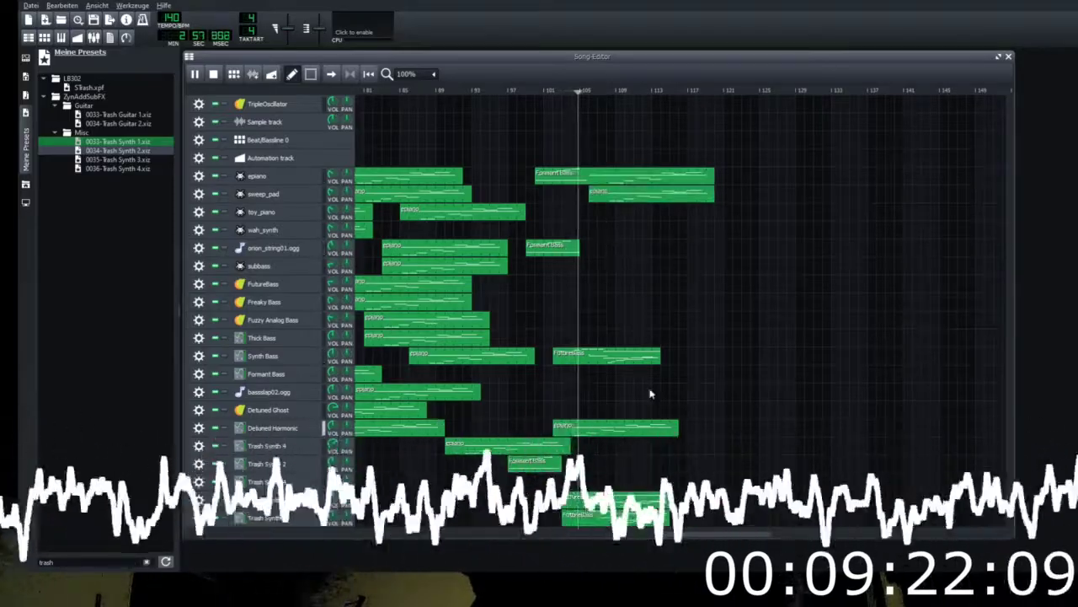
# Step: Paste the epiano clip on the first Trash Synth 4 track at bar 107 and on the second one at bar 109
pyautogui.click(603, 448)
pyautogui.rightClick(604, 446)
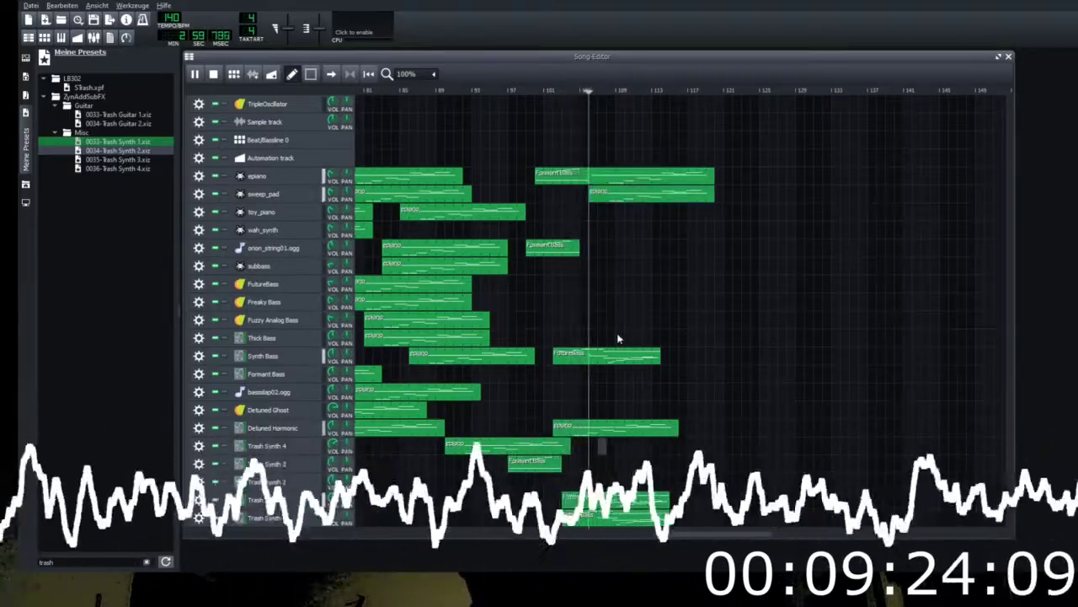
pyautogui.click(618, 340)
pyautogui.click(621, 483)
pyautogui.rightClick(621, 483)
pyautogui.click(645, 375)
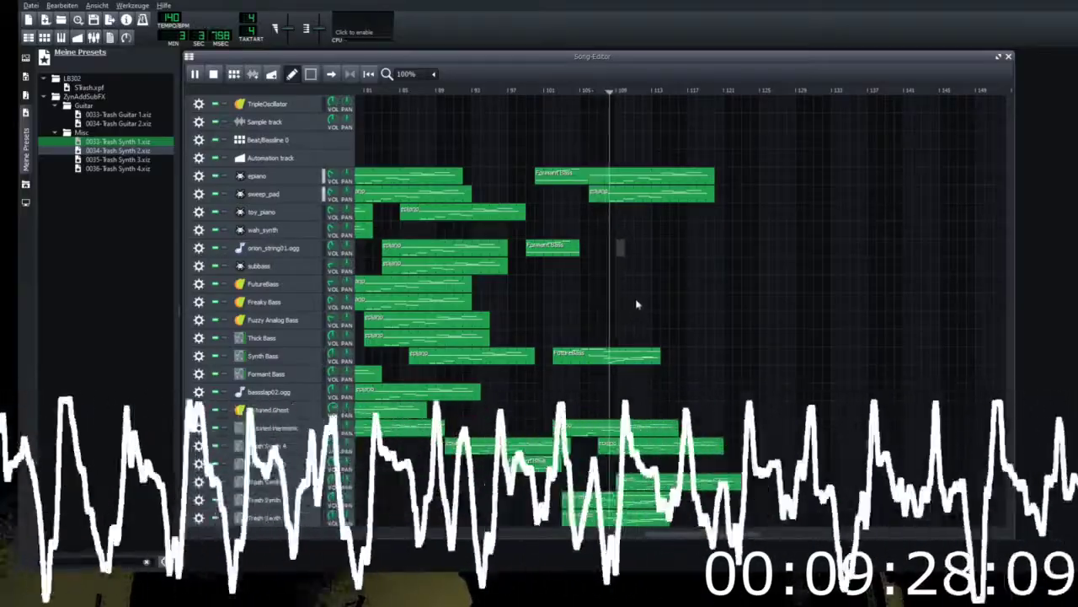
# Step: Paste epiano clips on orion_string01.ogg and subbass at bar 109, and on bassslap02.ogg and Formant Bass at bar 113
pyautogui.hotkey('ctrl', 'v')
pyautogui.hotkey('ctrl', 'v')
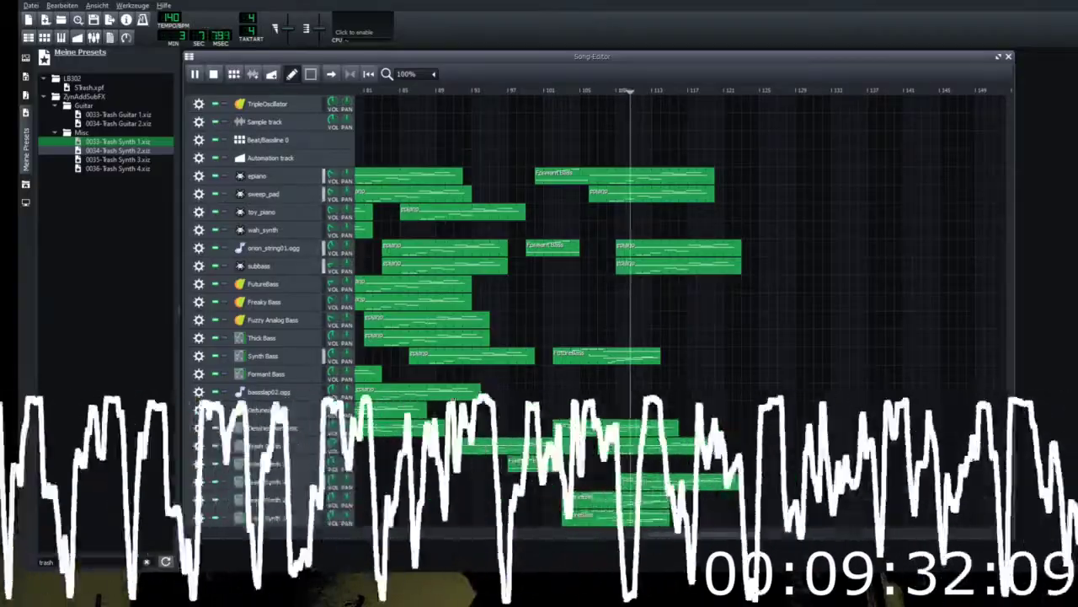
pyautogui.hotkey('ctrl', 'v')
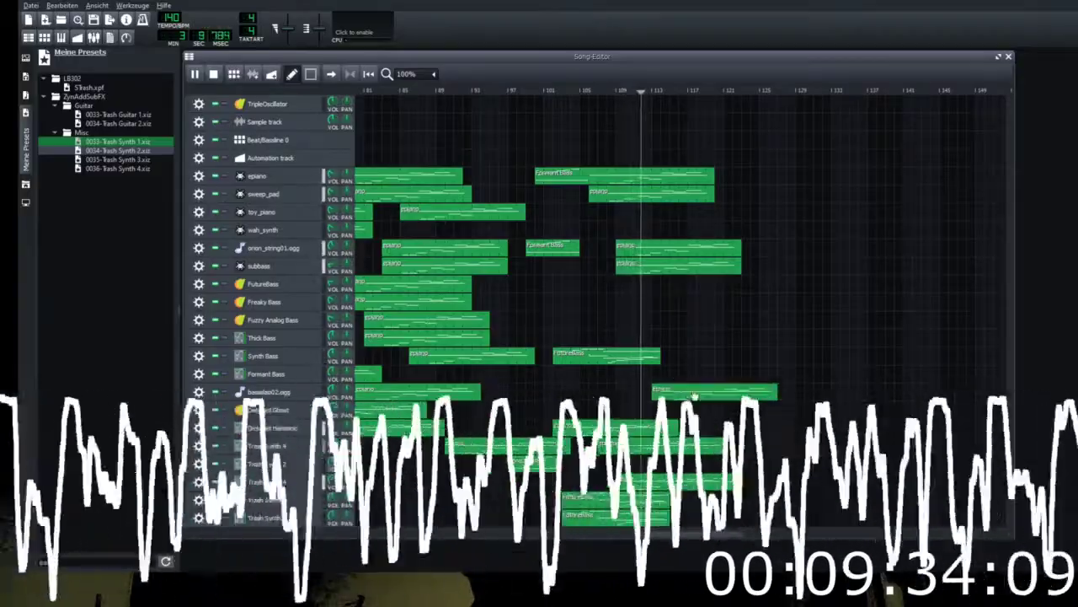
pyautogui.hotkey('ctrl', 'v')
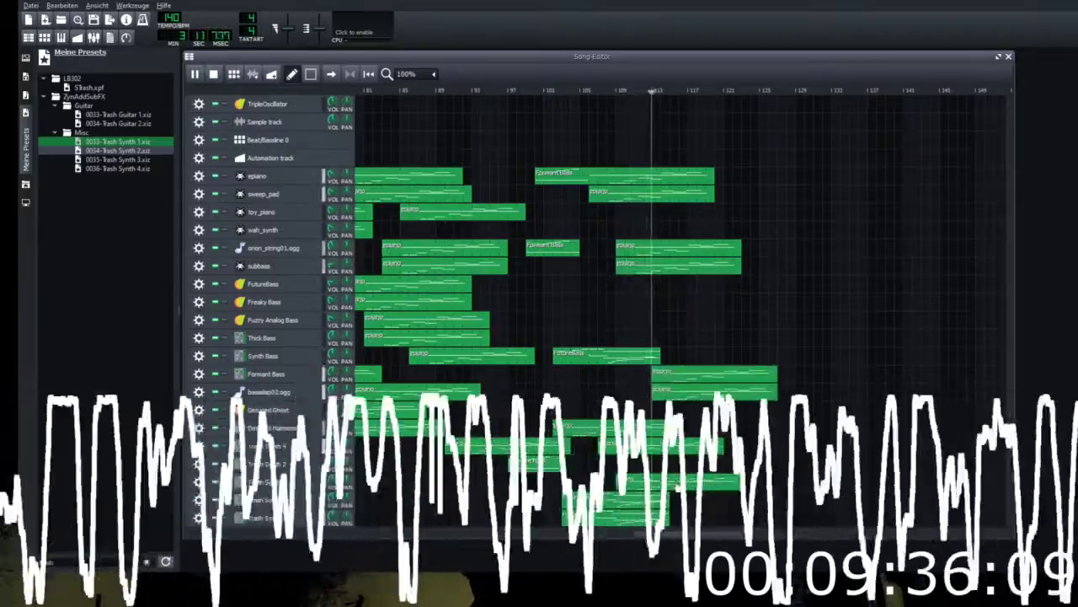
# Step: Paste the Formant Bass clip on the FutureBass and Freaky Bass tracks at bar 120
pyautogui.moveTo(674, 536); pyautogui.dragTo(726, 537)
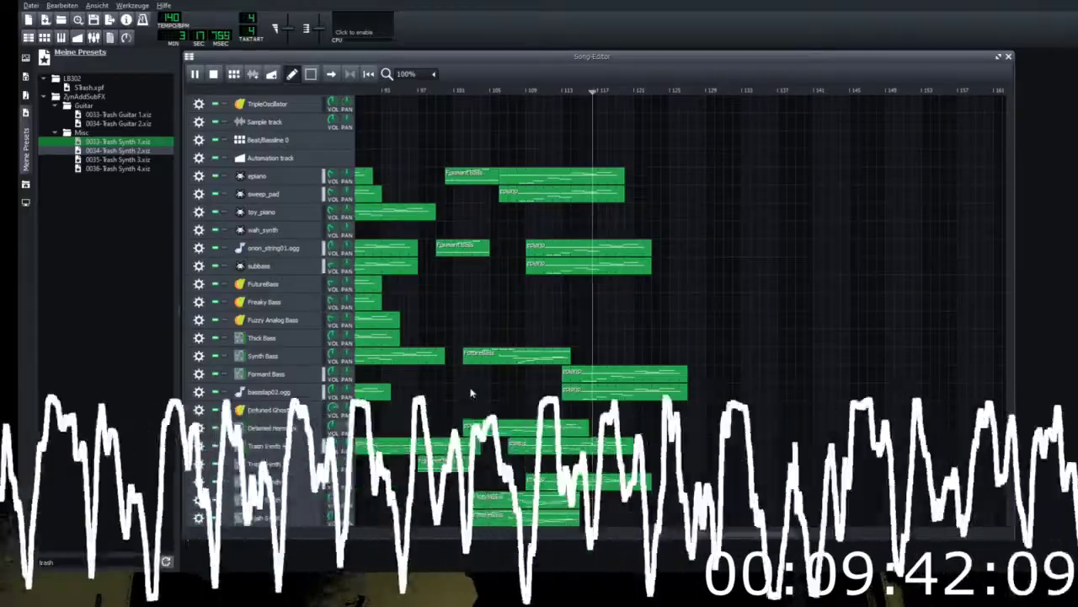
pyautogui.click(630, 283)
pyautogui.rightClick(630, 283)
pyautogui.click(646, 342)
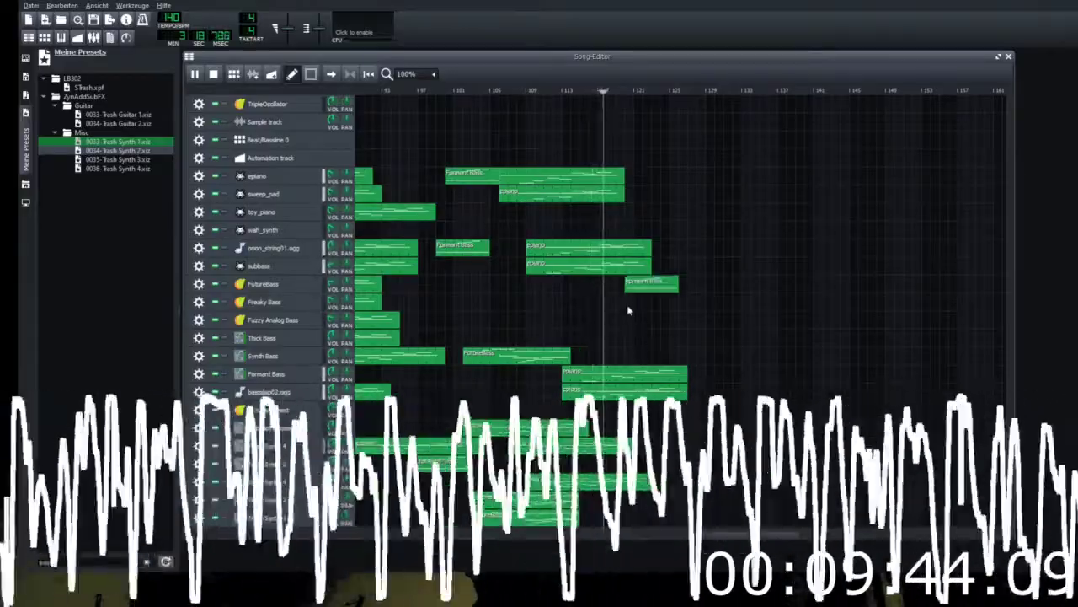
pyautogui.click(630, 304)
pyautogui.click(630, 301)
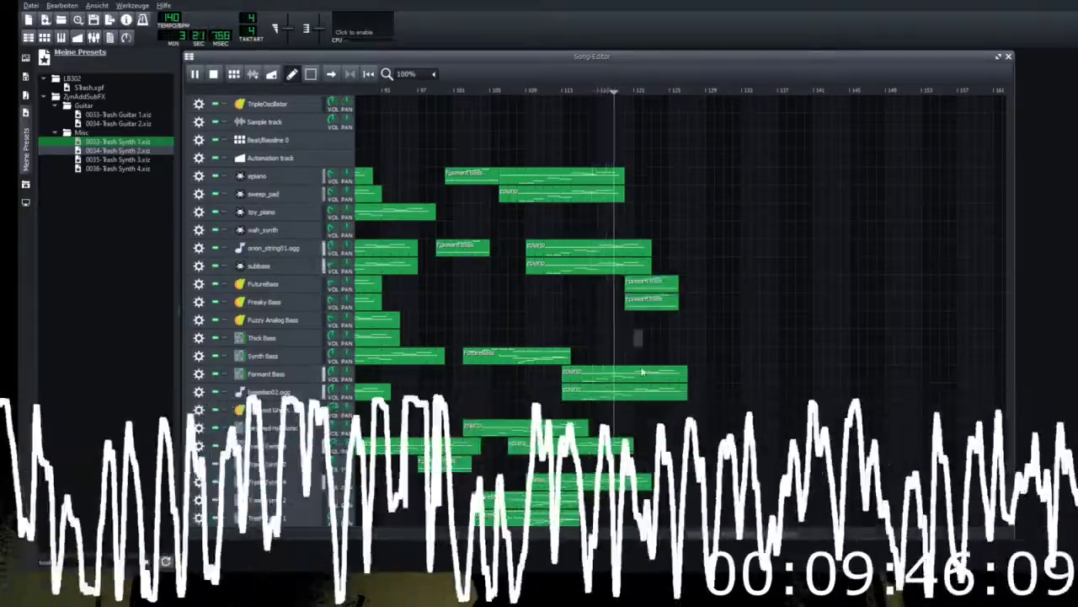
# Step: Paste the Formant Bass clip on Thick Bass at bar 121 and on Detuned Ghost and Detuned Harmonic at bar 122
pyautogui.click(638, 337)
pyautogui.click(644, 409)
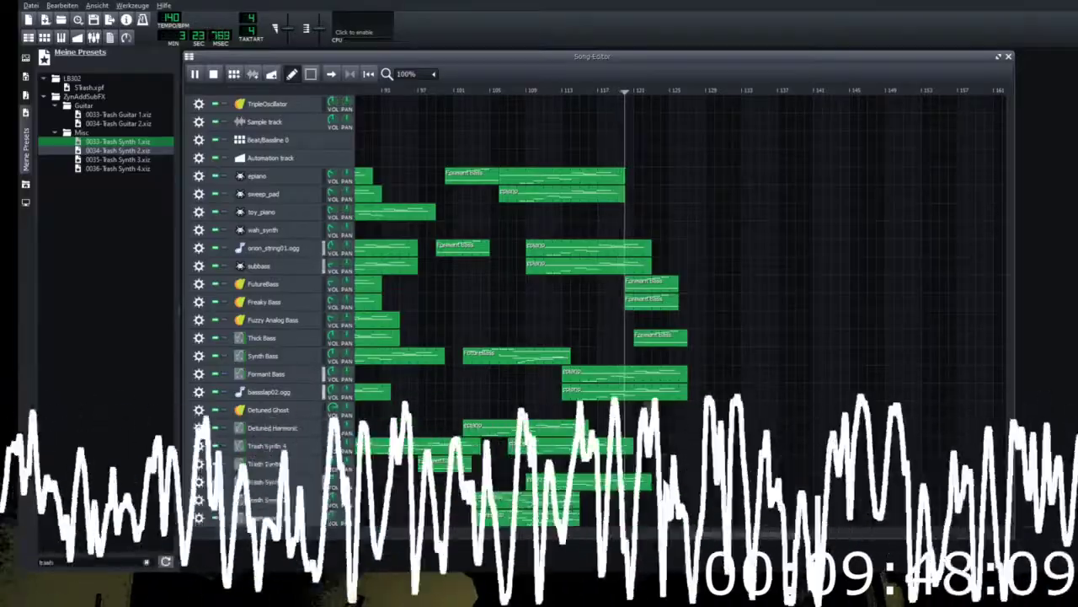
pyautogui.click(677, 320)
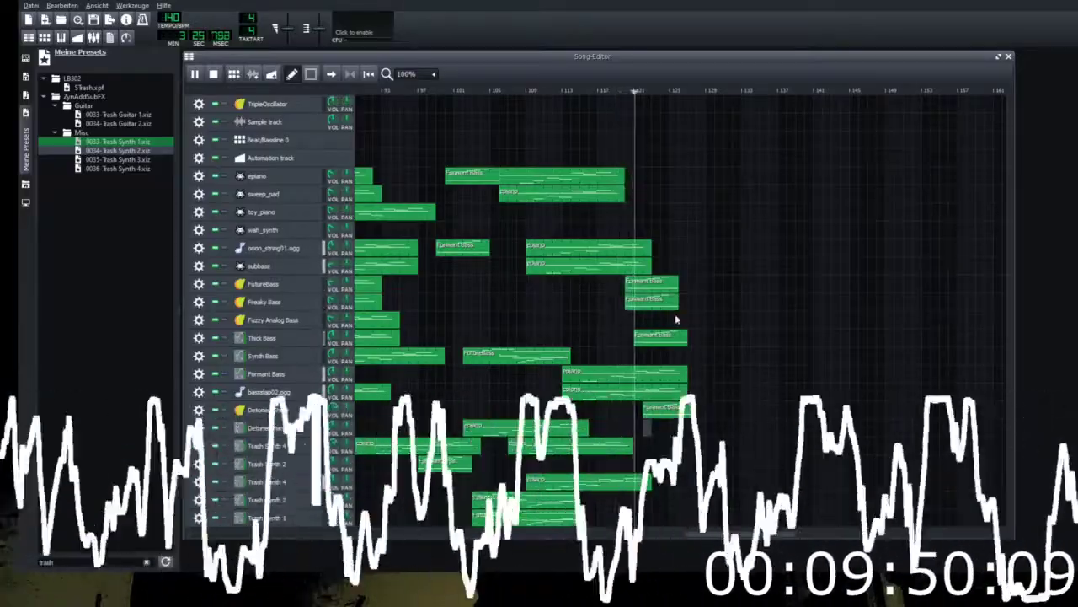
# Step: Paste the Formant Bass clip on the epiano track at bar 122 and on sweep_pad at bar 123
pyautogui.click(645, 179)
pyautogui.rightClick(647, 179)
pyautogui.click(661, 222)
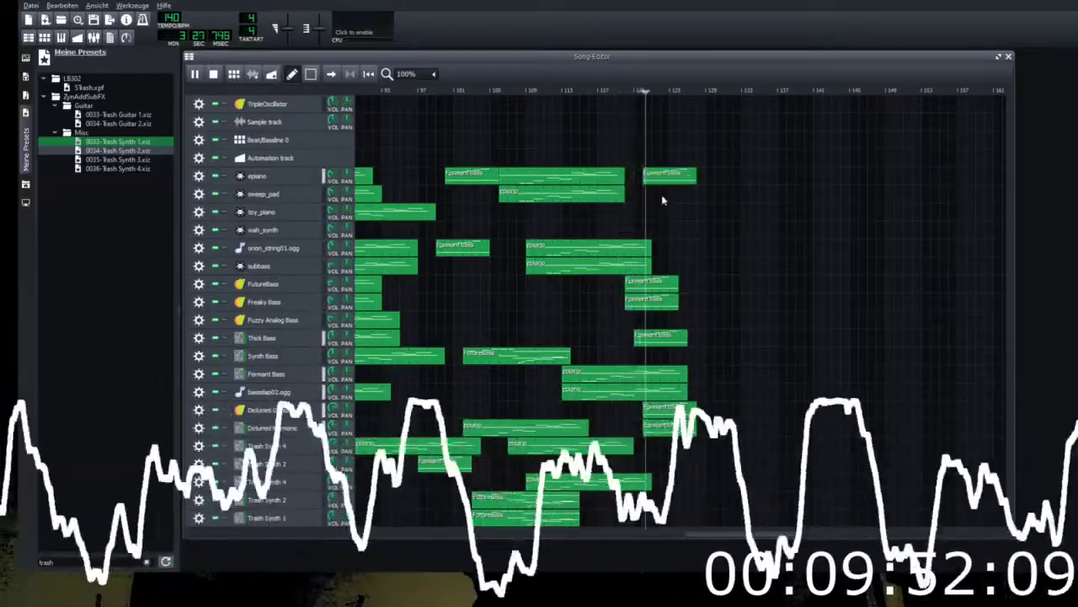
pyautogui.click(655, 193)
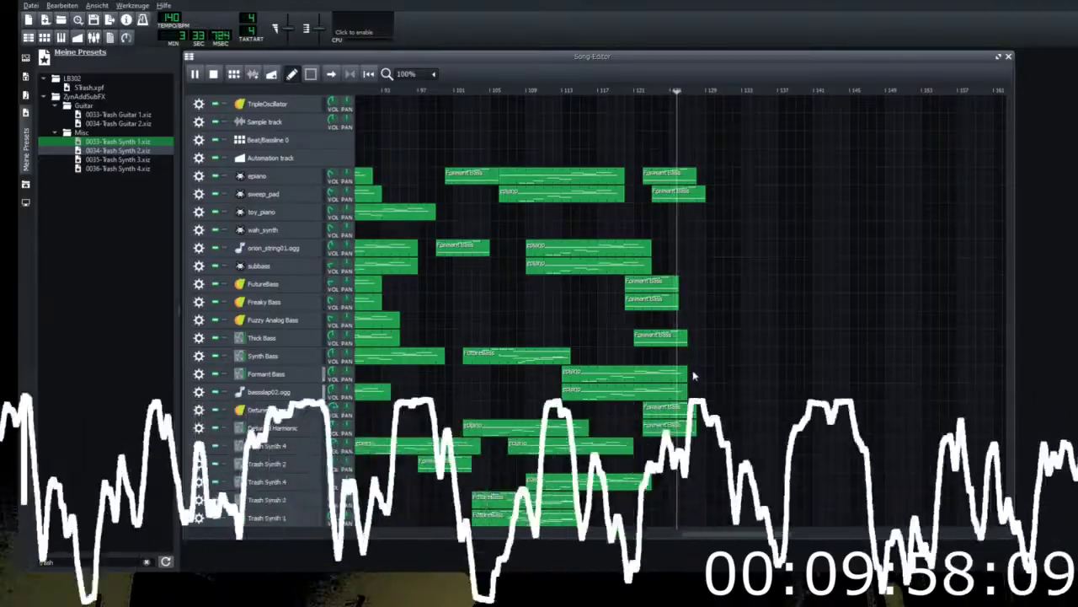
pyautogui.moveTo(745, 534); pyautogui.dragTo(822, 529)
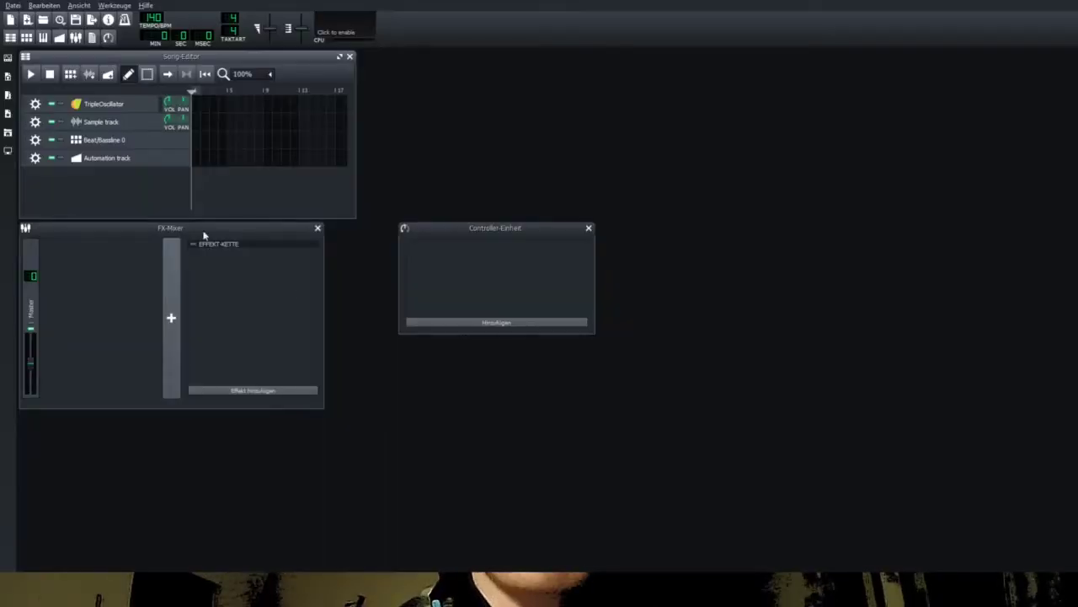
# Step: Close the FX mixer and controller rack windows, and look through the bundled shorties projects and the sample folders
pyautogui.click(317, 228)
pyautogui.click(588, 228)
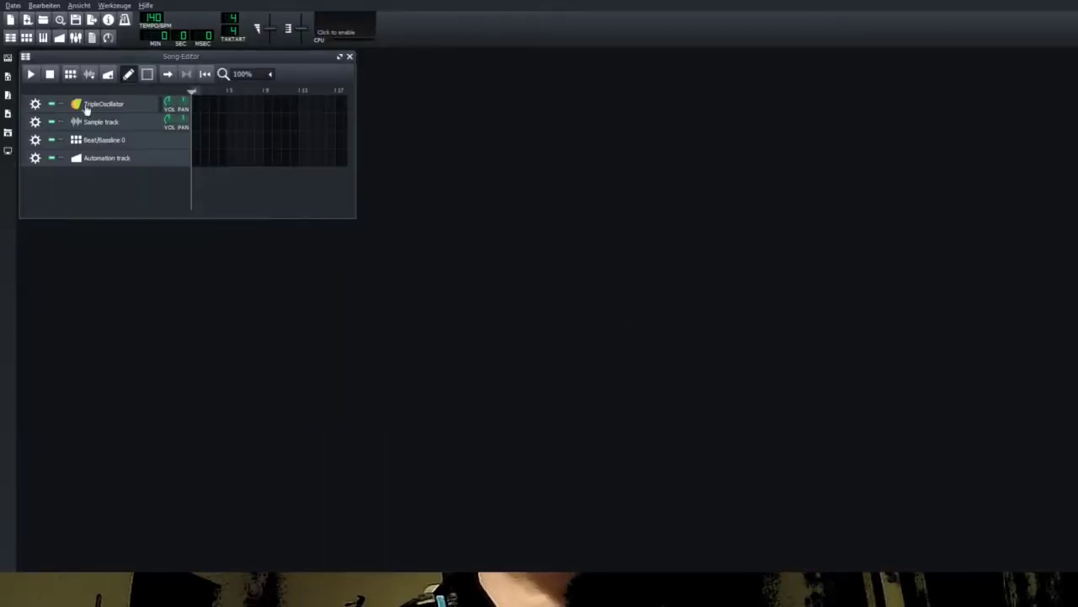
pyautogui.click(8, 79)
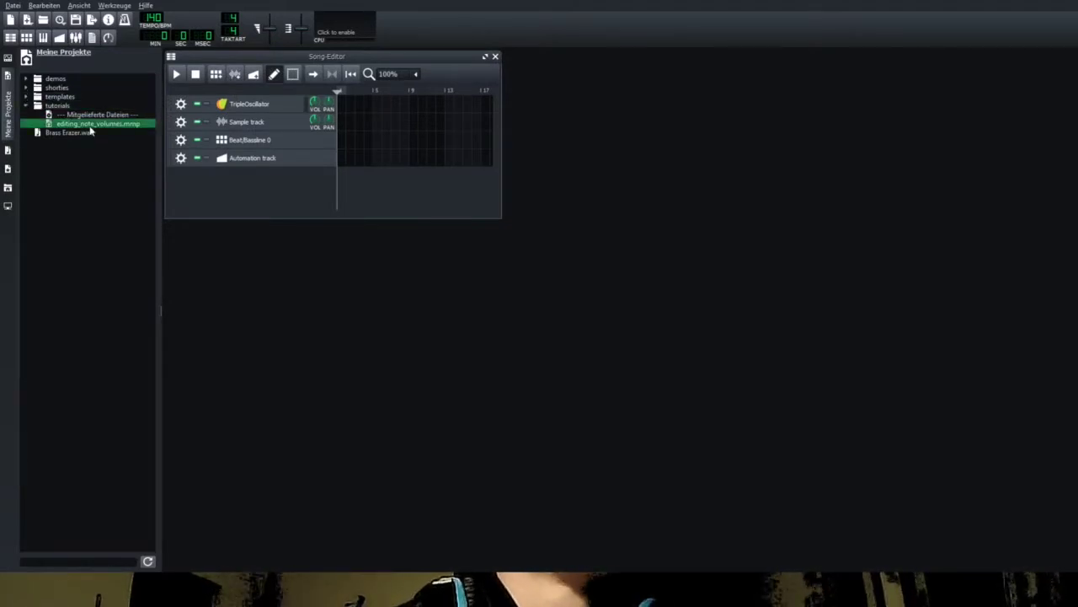
pyautogui.click(53, 89)
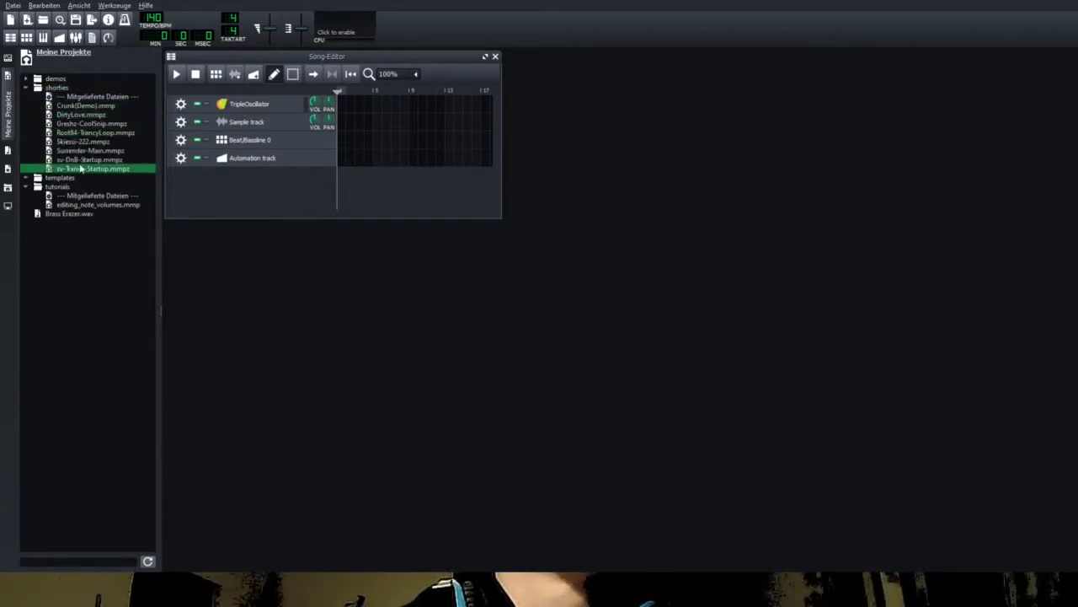
pyautogui.click(10, 151)
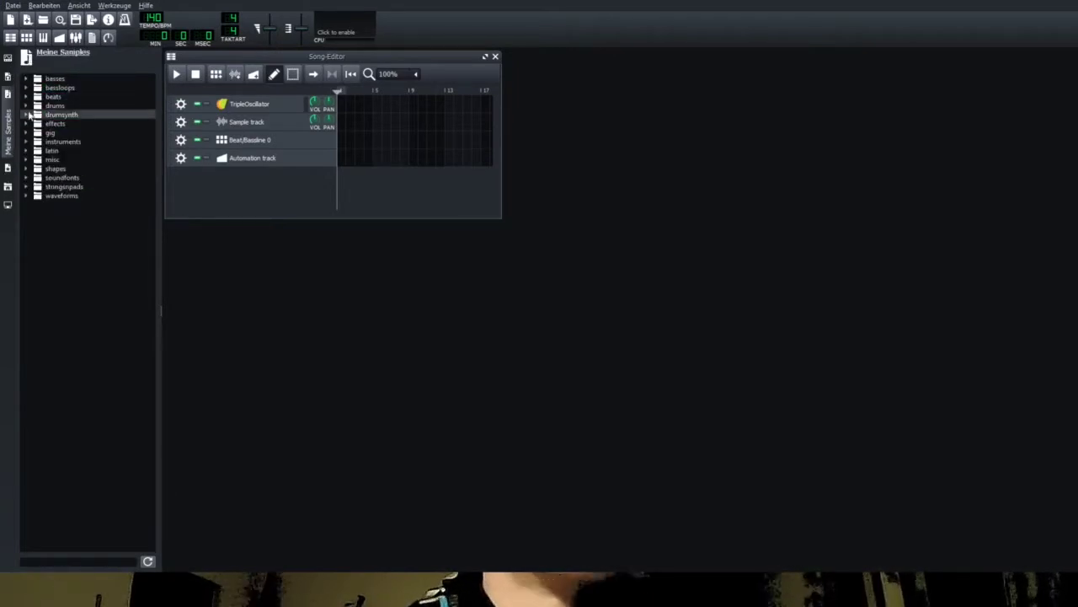
# Step: Open the demo project unfa-Spoken.mmpz and play its opening seconds
pyautogui.click(9, 75)
pyautogui.click(53, 79)
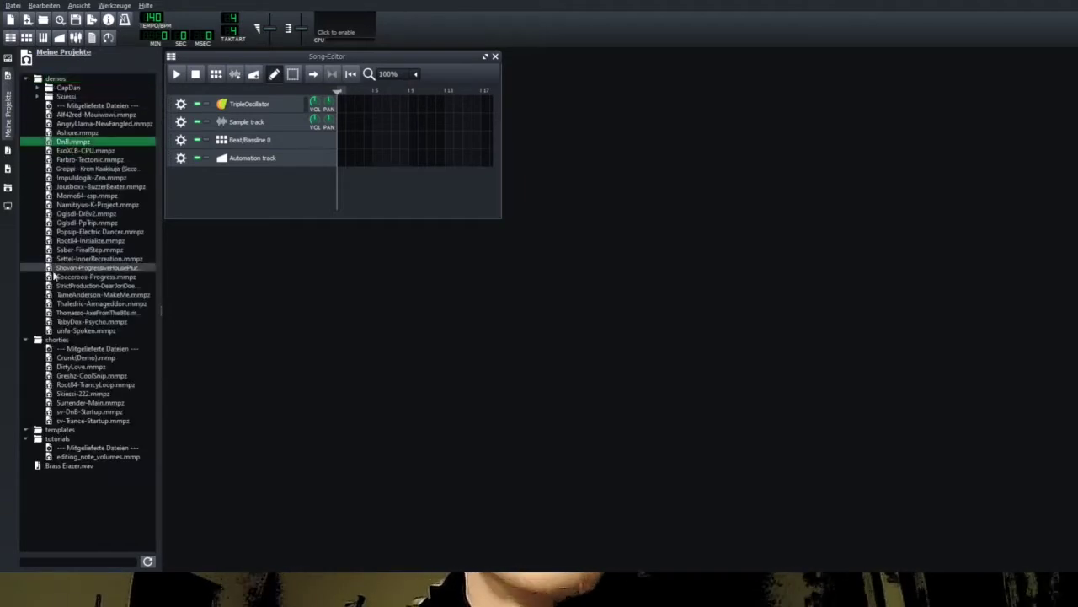
pyautogui.moveTo(80, 330); pyautogui.dragTo(224, 184)
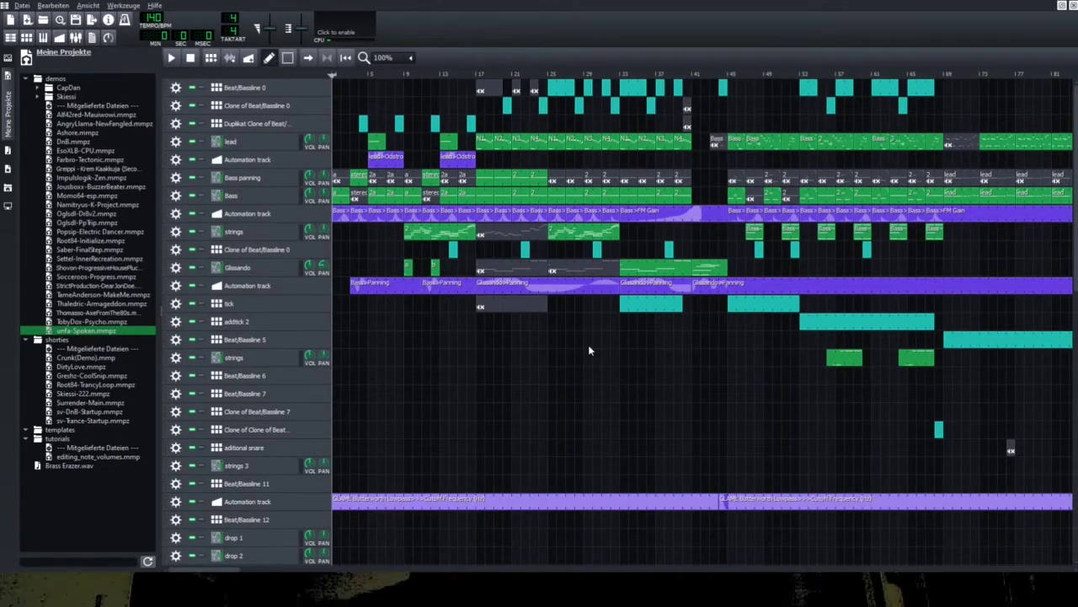
pyautogui.click(171, 59)
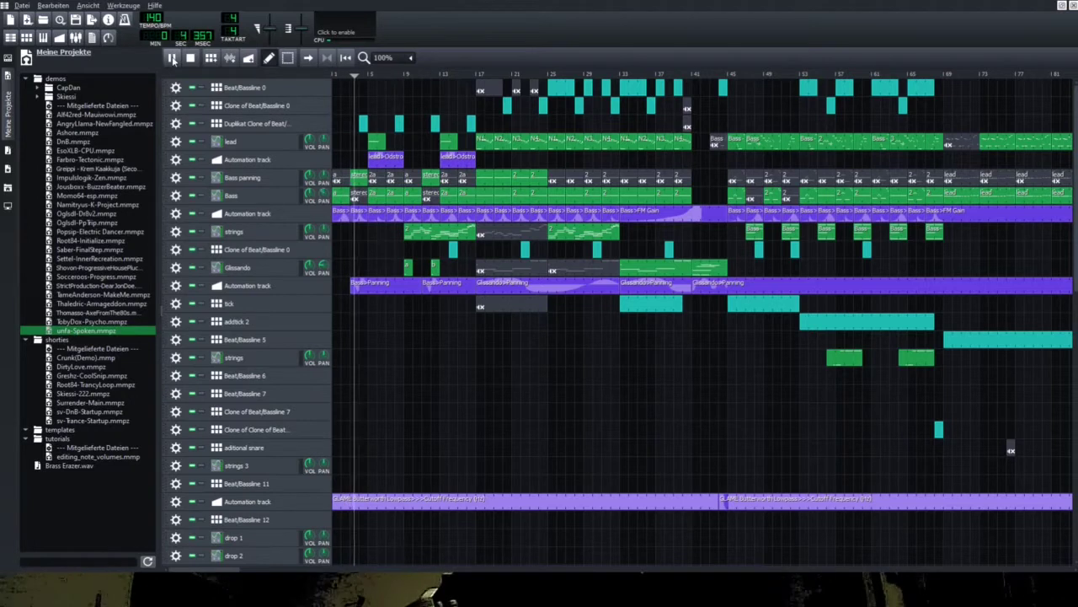
pyautogui.click(172, 58)
# Step: Preview the sample dong01.ogg from the misc sample folder
pyautogui.click(85, 304)
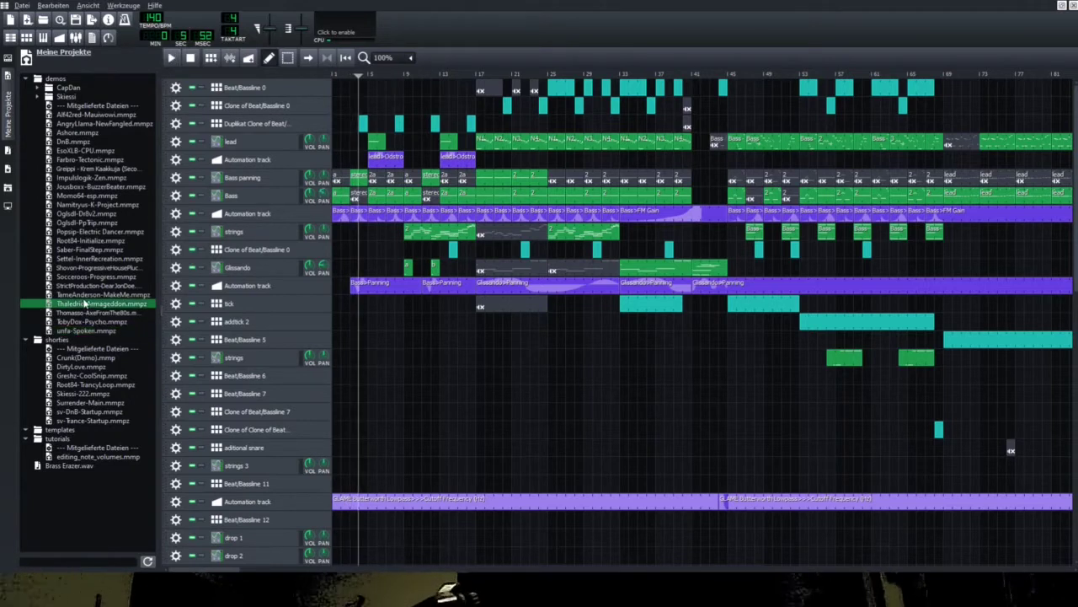
pyautogui.click(6, 150)
pyautogui.doubleClick(63, 163)
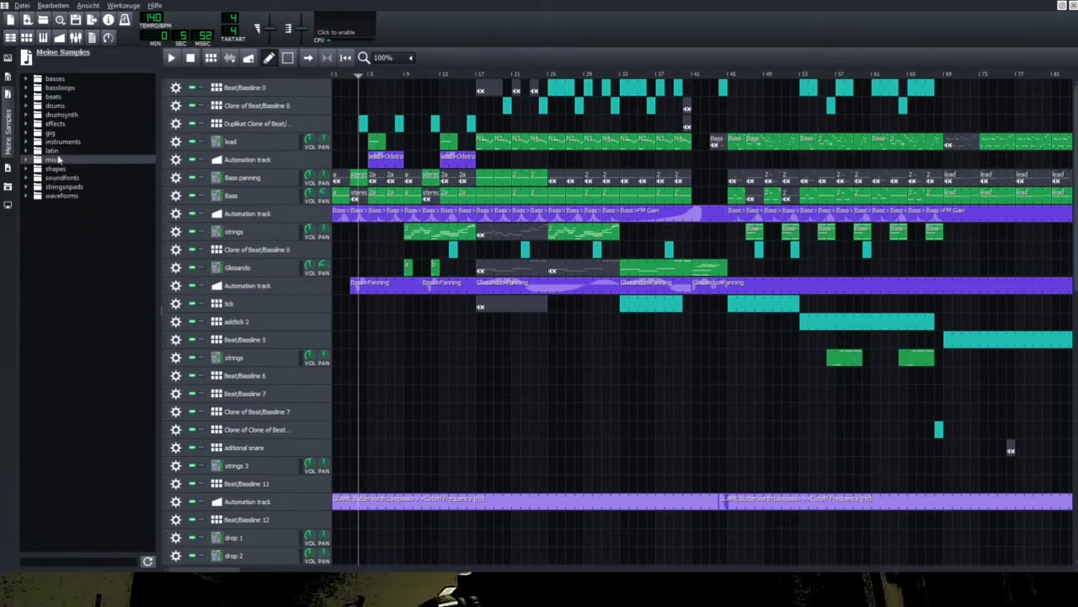
pyautogui.click(72, 215)
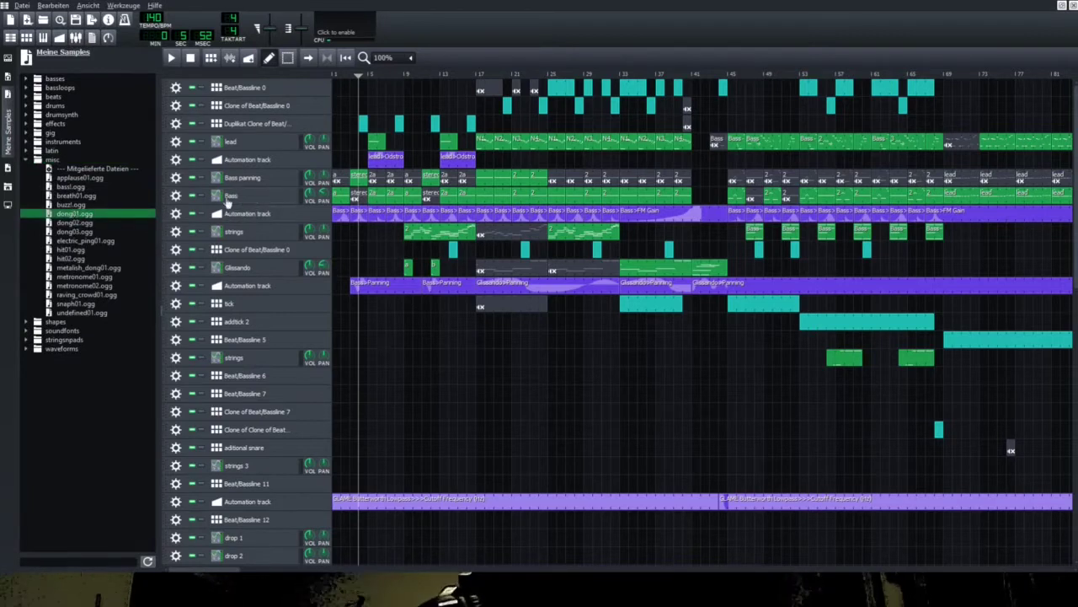
# Step: Try to load the sample breath01.ogg onto the Bass track and open the Bass instrument's settings
pyautogui.moveTo(74, 195); pyautogui.dragTo(199, 193)
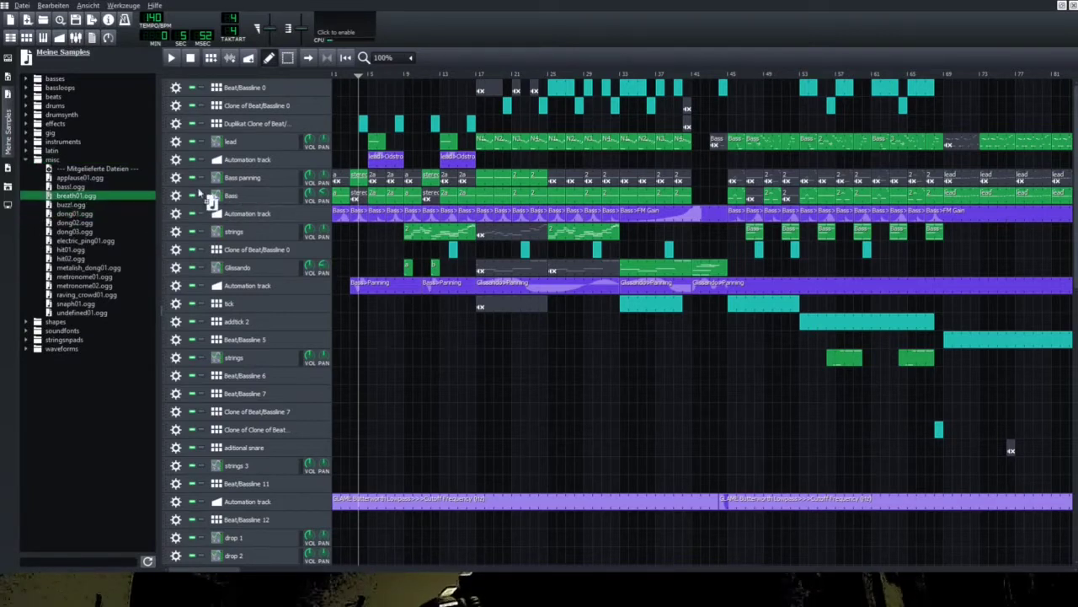
pyautogui.click(254, 198)
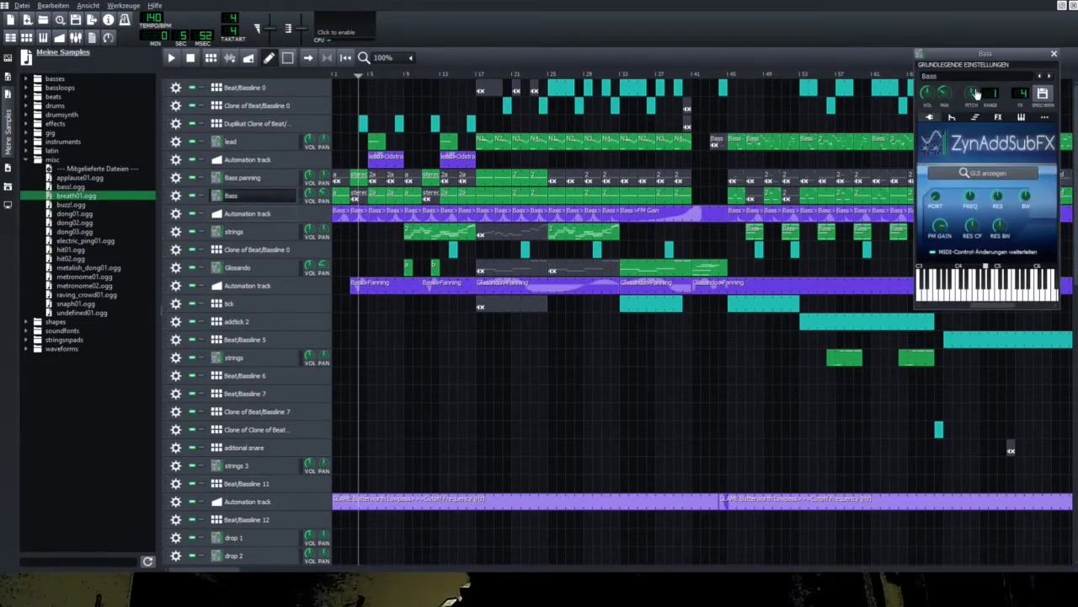
# Step: Close the Bass instrument window, inspect the Bass panning instrument's settings without renaming the track, and close them again
pyautogui.click(1053, 55)
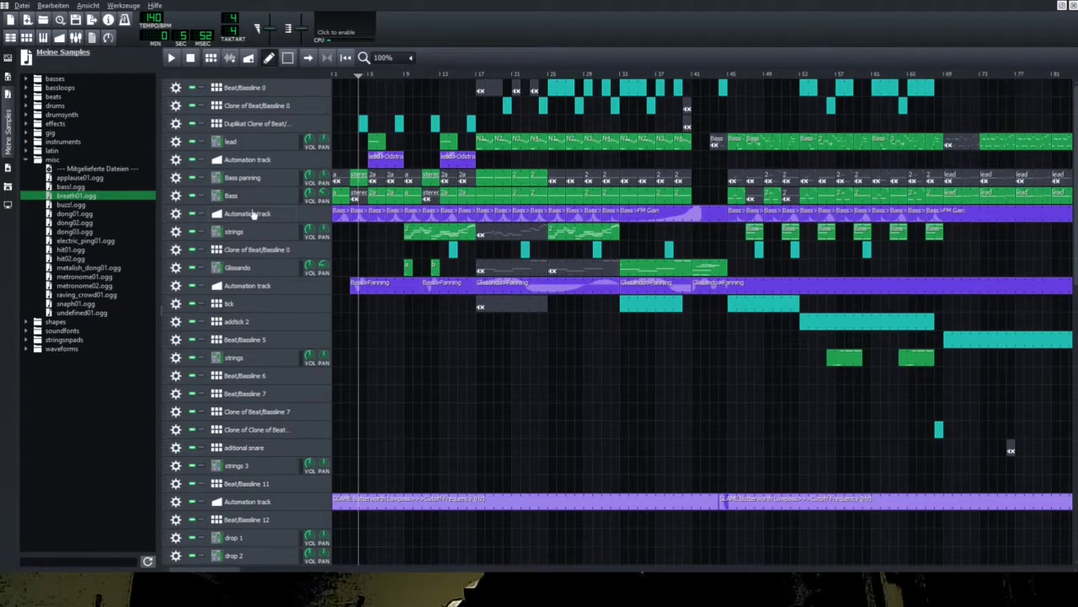
pyautogui.doubleClick(249, 178)
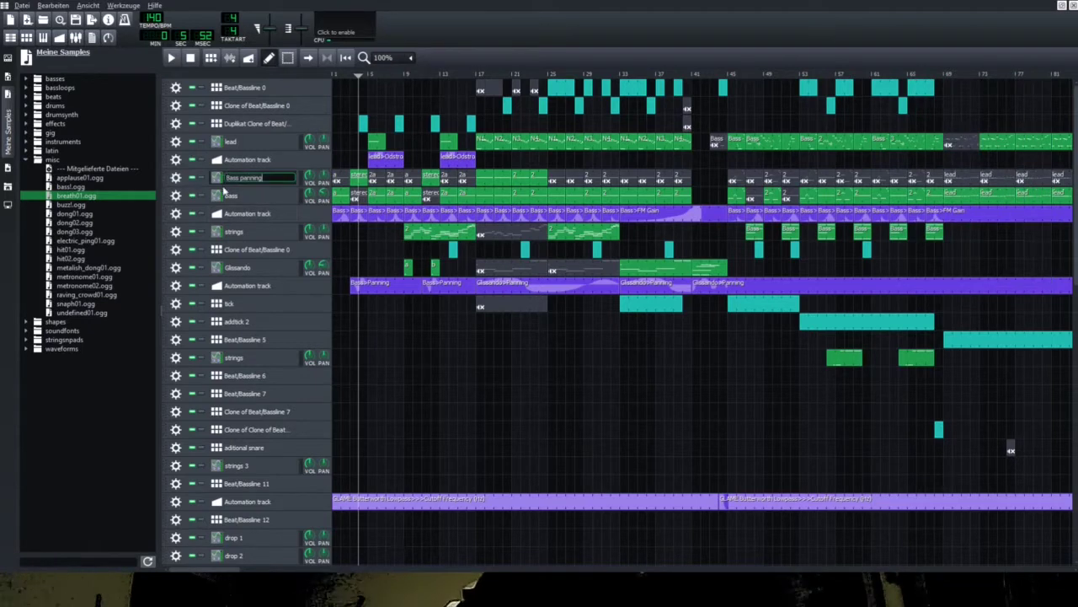
pyautogui.click(248, 179)
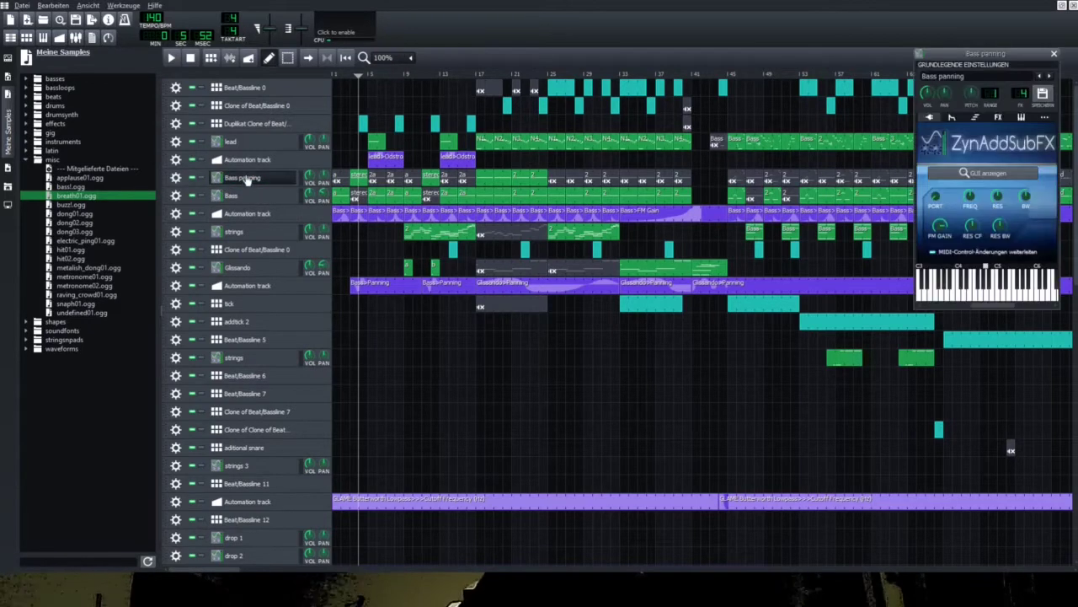
pyautogui.click(1053, 54)
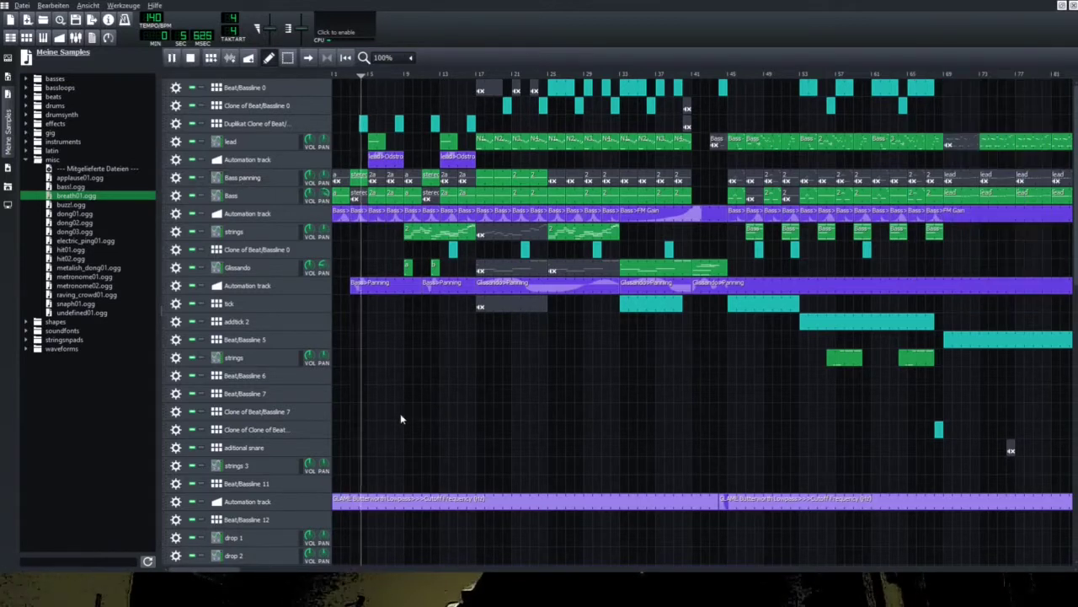
# Step: During playback, add clips to tick, addtick 2, Beat/Bassline 6, Beat/Bassline 7 and the double-clone beat track, and paste a strings clip at bar 11
pyautogui.click(401, 305)
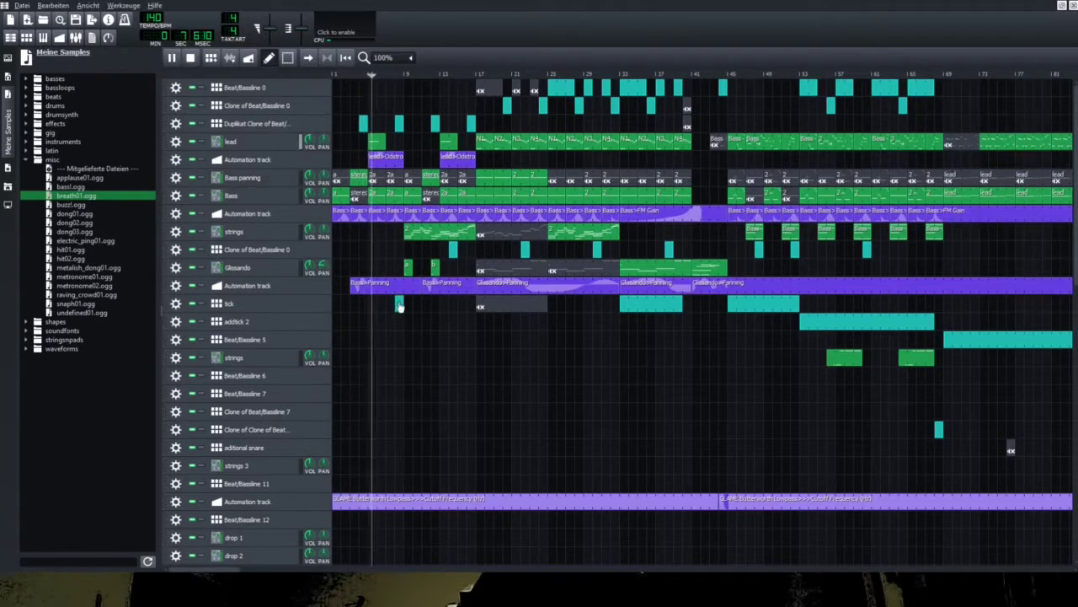
pyautogui.click(411, 324)
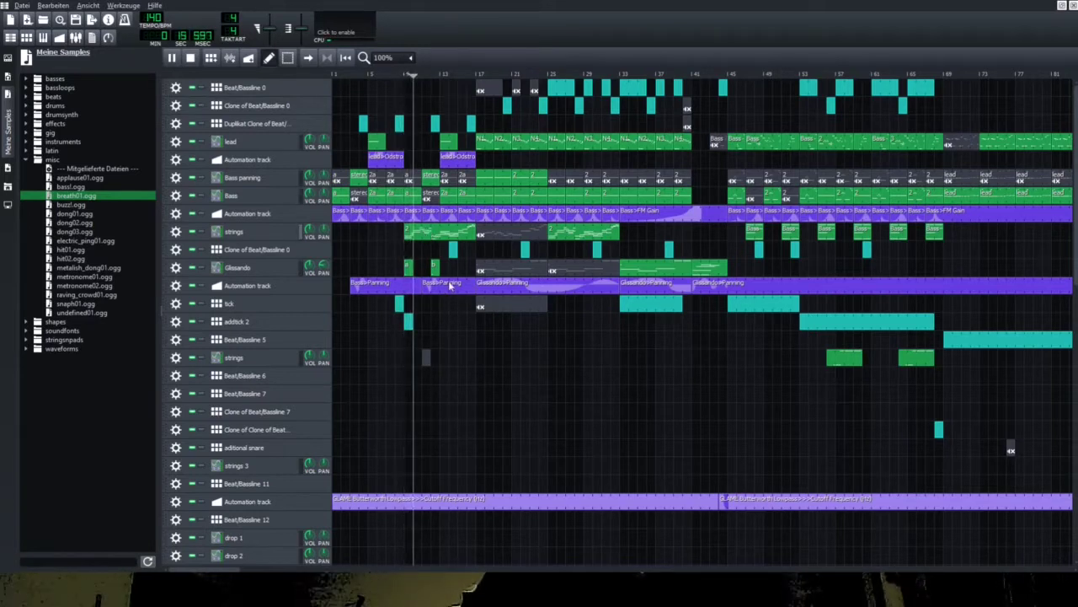
pyautogui.rightClick(431, 355)
pyautogui.click(451, 424)
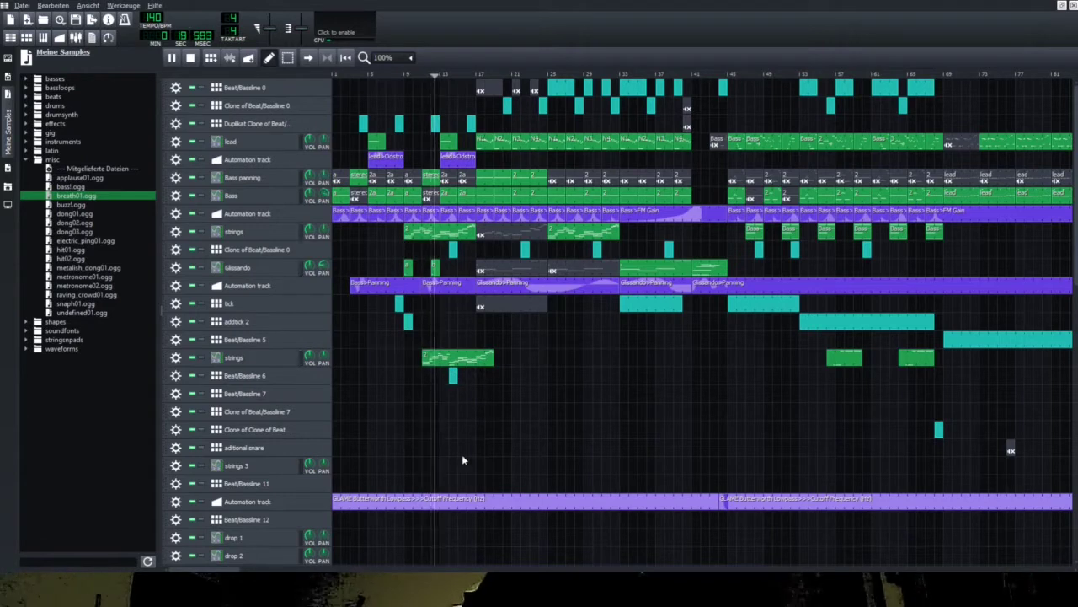
pyautogui.click(469, 401)
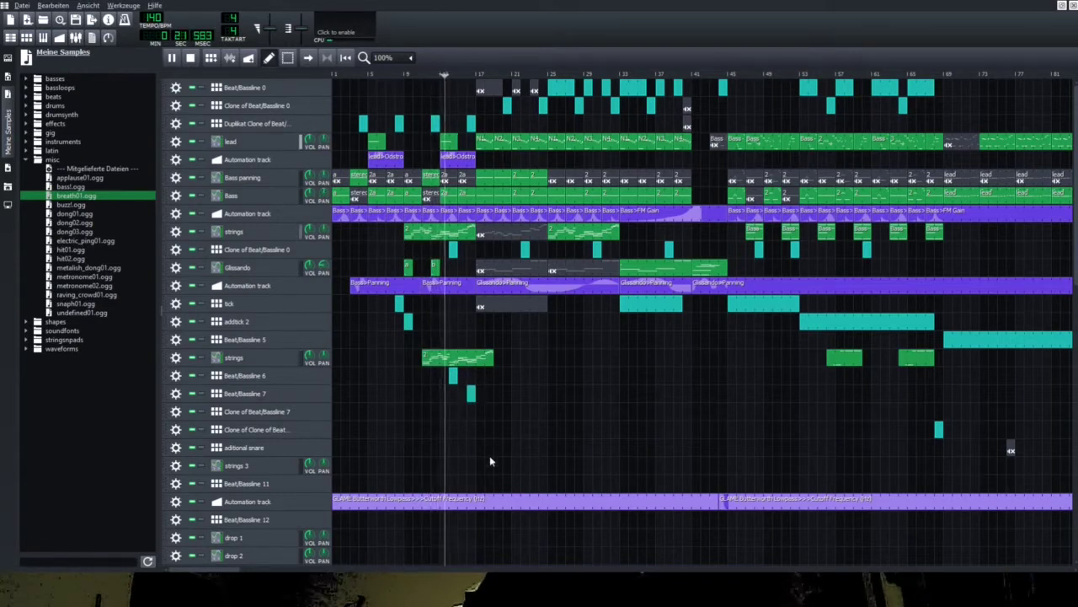
pyautogui.click(481, 430)
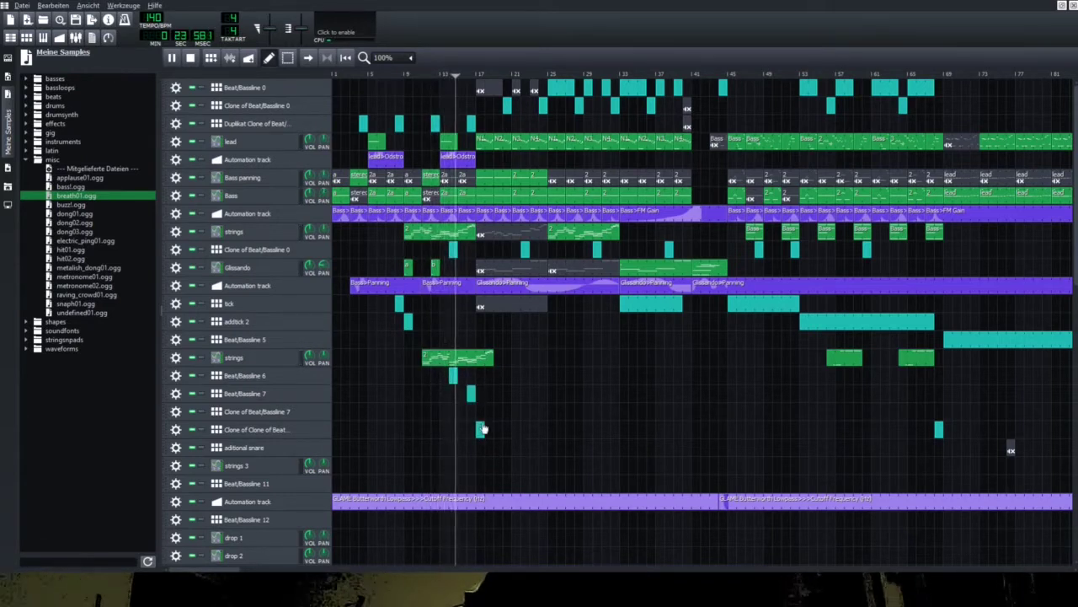
# Step: Fill the strings 3 track with copied clips at bars 17, 25 and 33, and add an additional snare clip at bar 23
pyautogui.click(483, 465)
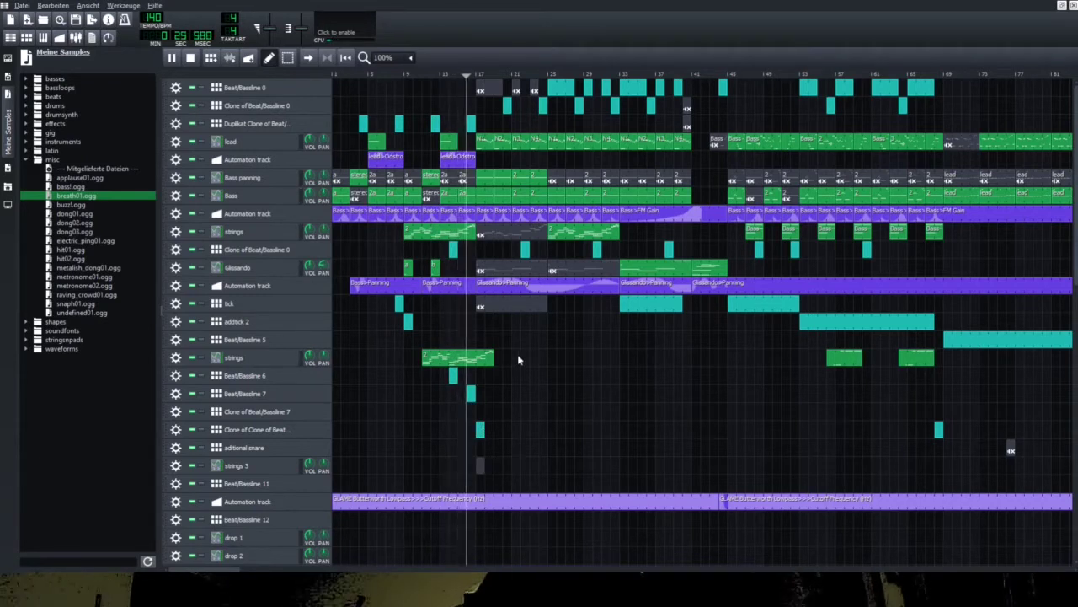
pyautogui.click(553, 465)
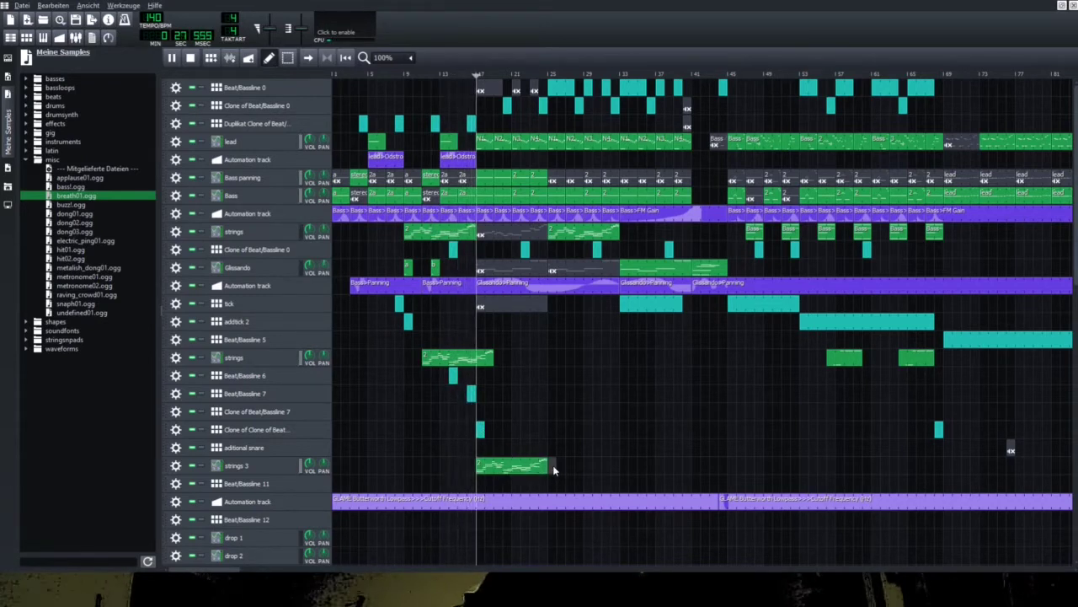
pyautogui.moveTo(578, 362); pyautogui.dragTo(557, 464)
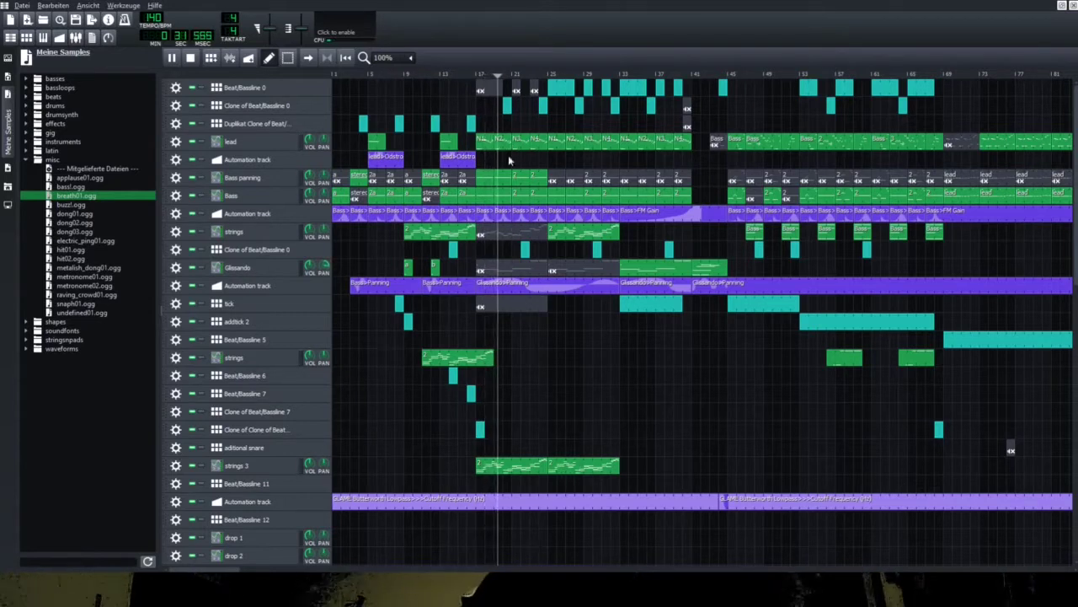
pyautogui.click(536, 449)
pyautogui.click(625, 465)
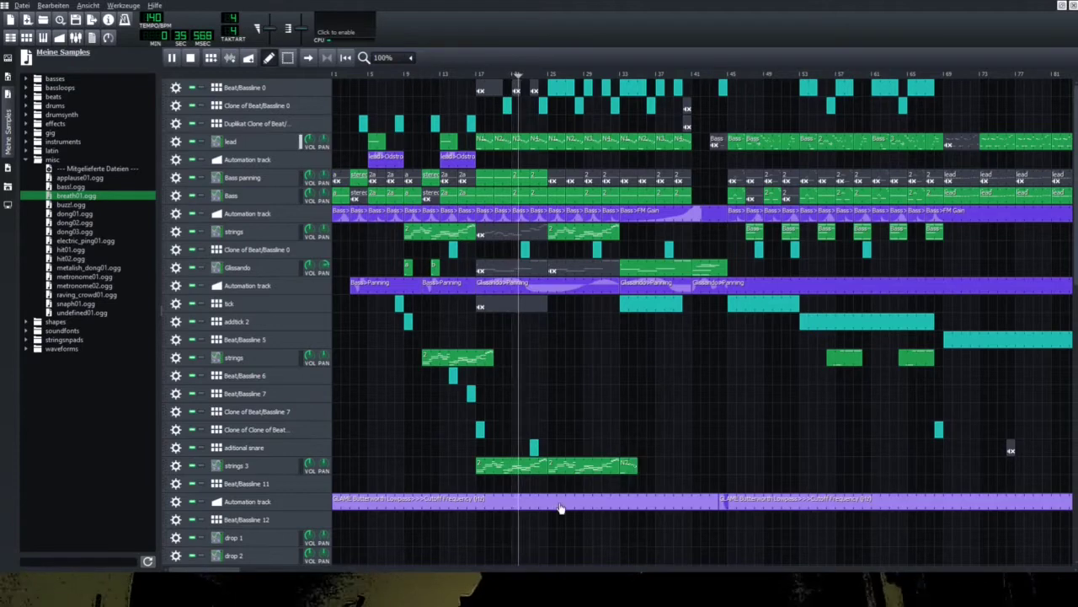
# Step: Add a single kick clip at bar 26, a booster clip at bar 30, and fall clips at bars 20, 27 and 32
pyautogui.scroll(-6, 548, 508)
pyautogui.scroll(-3, 552, 501)
pyautogui.scroll(3, 559, 494)
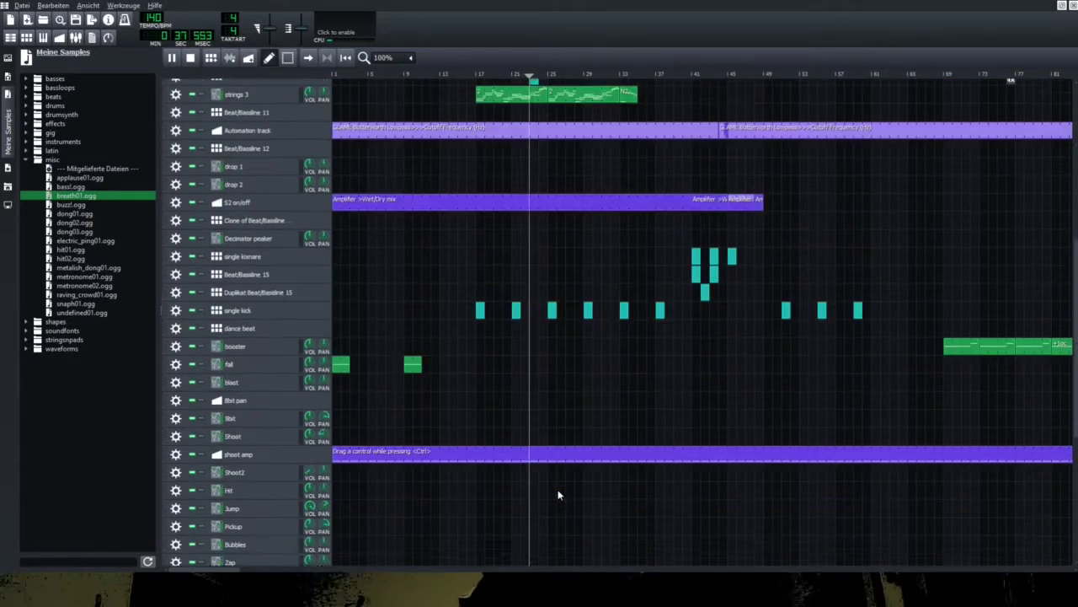
pyautogui.click(561, 379)
pyautogui.click(507, 431)
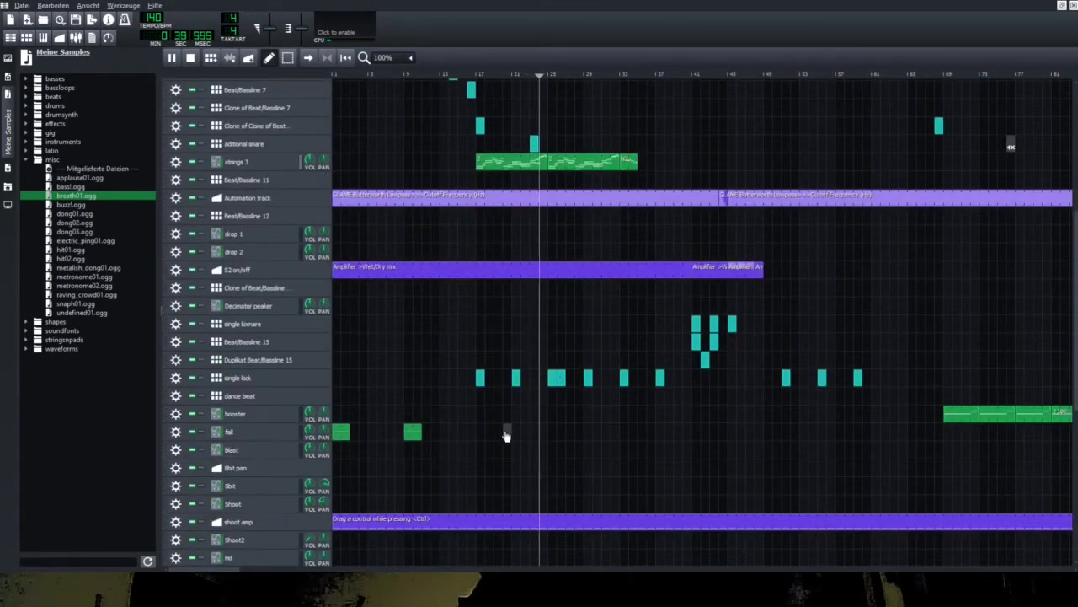
pyautogui.click(569, 431)
pyautogui.moveTo(592, 326); pyautogui.dragTo(570, 431)
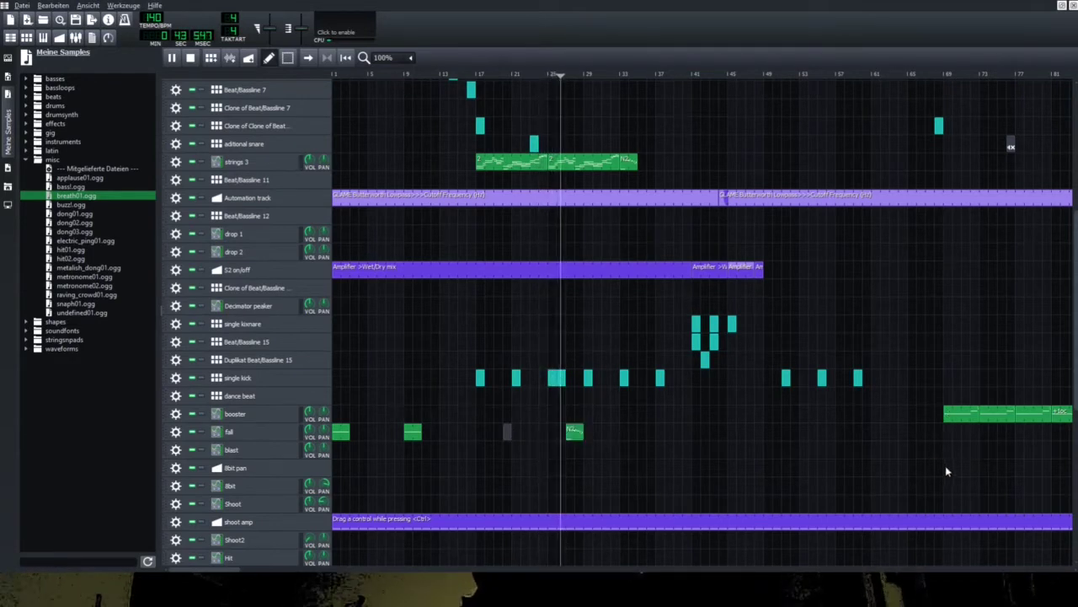
pyautogui.click(594, 413)
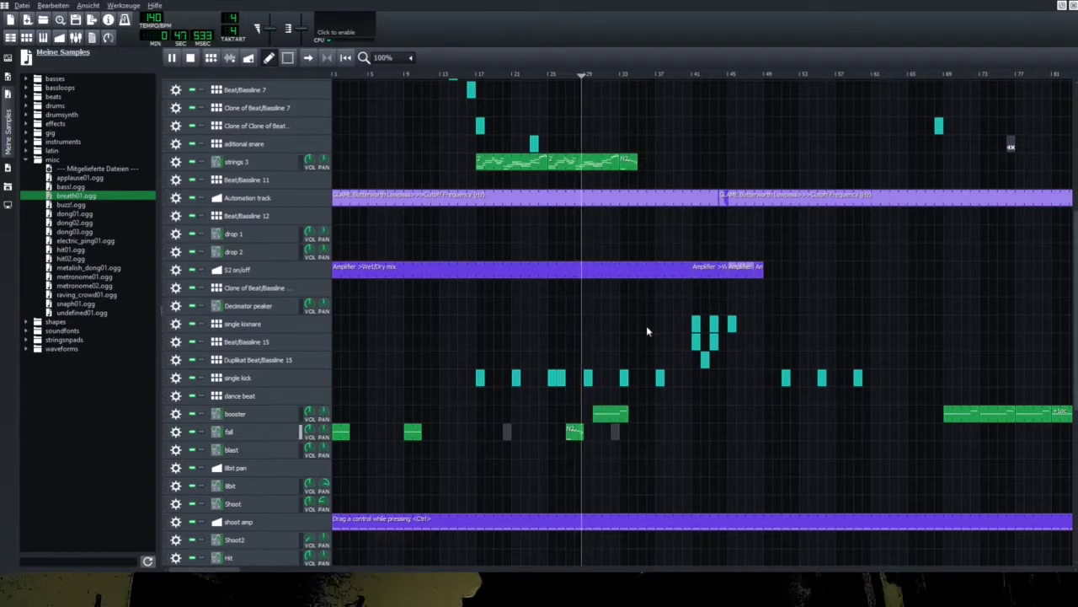
pyautogui.click(623, 432)
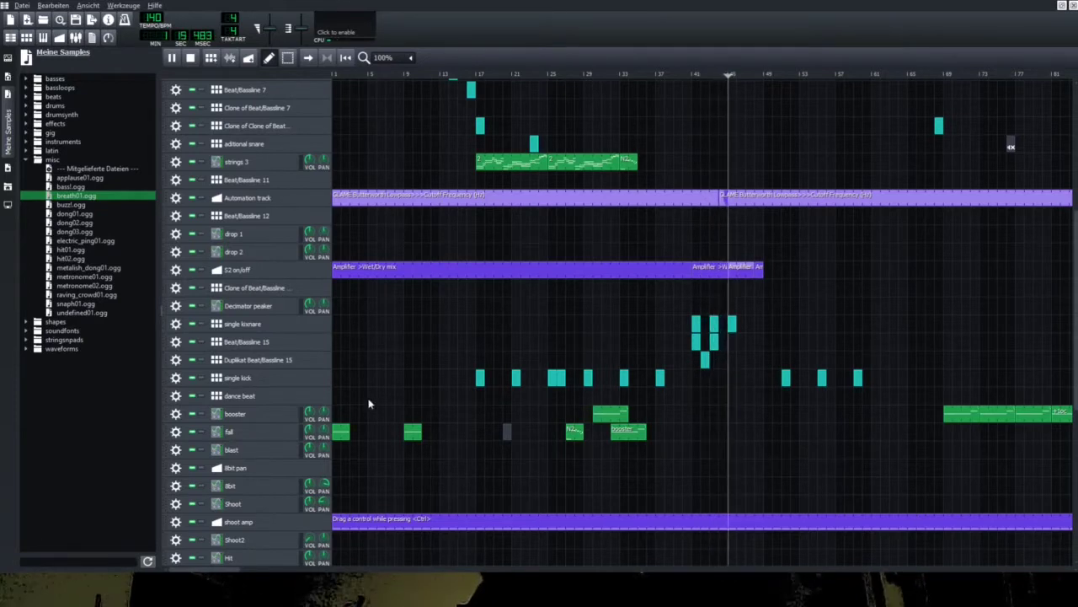
# Step: Move playback back to about bar 18 and paste strings clips on strings 3 at bar 35 and on breath01.ogg at bar 25
pyautogui.moveTo(732, 77); pyautogui.dragTo(488, 96)
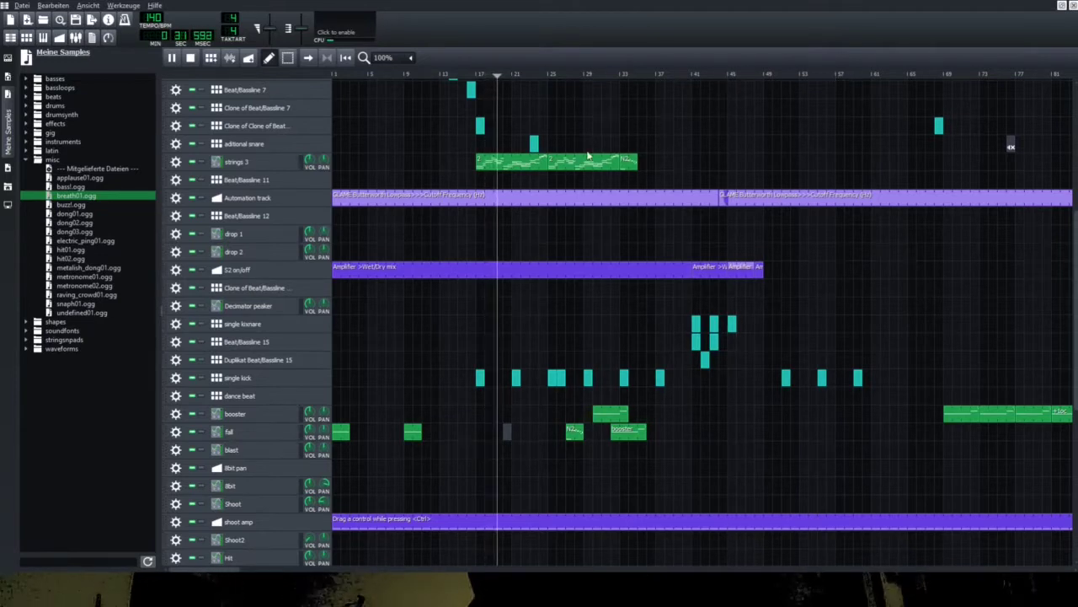
pyautogui.click(642, 162)
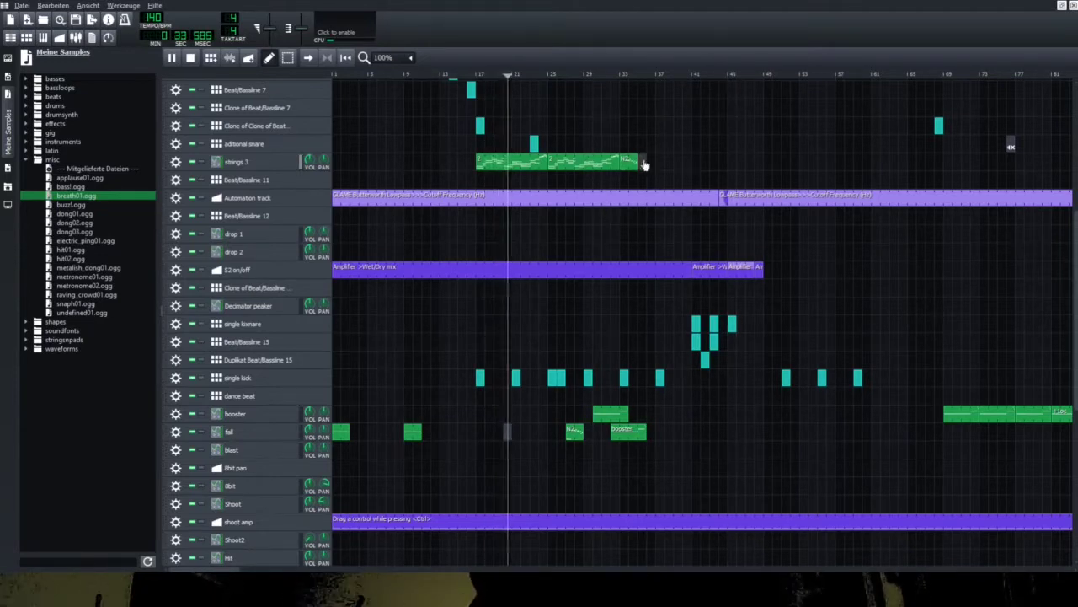
pyautogui.scroll(-10, 601, 352)
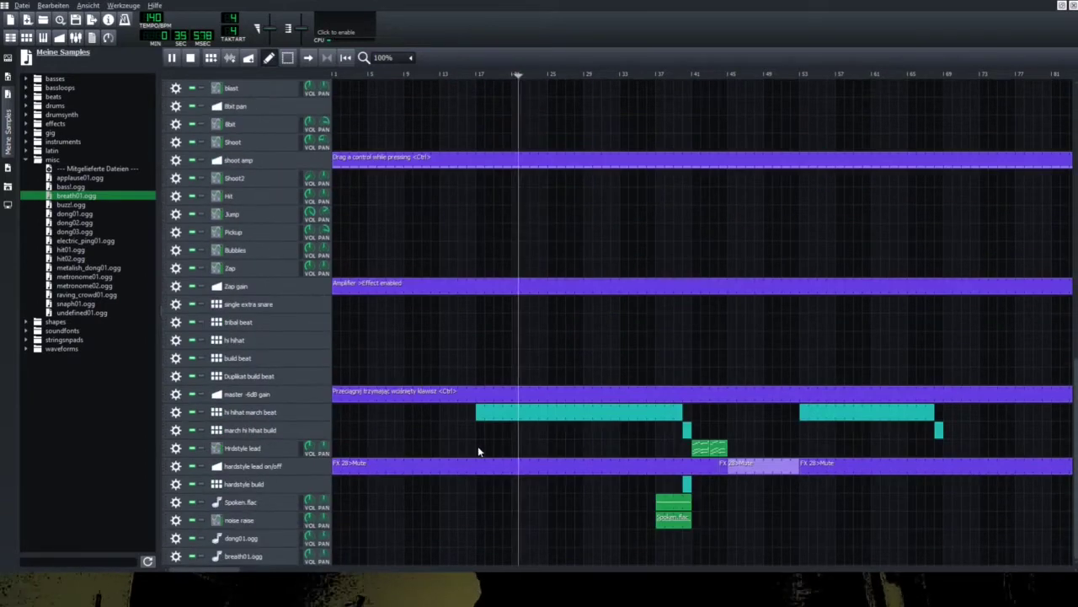
pyautogui.click(551, 554)
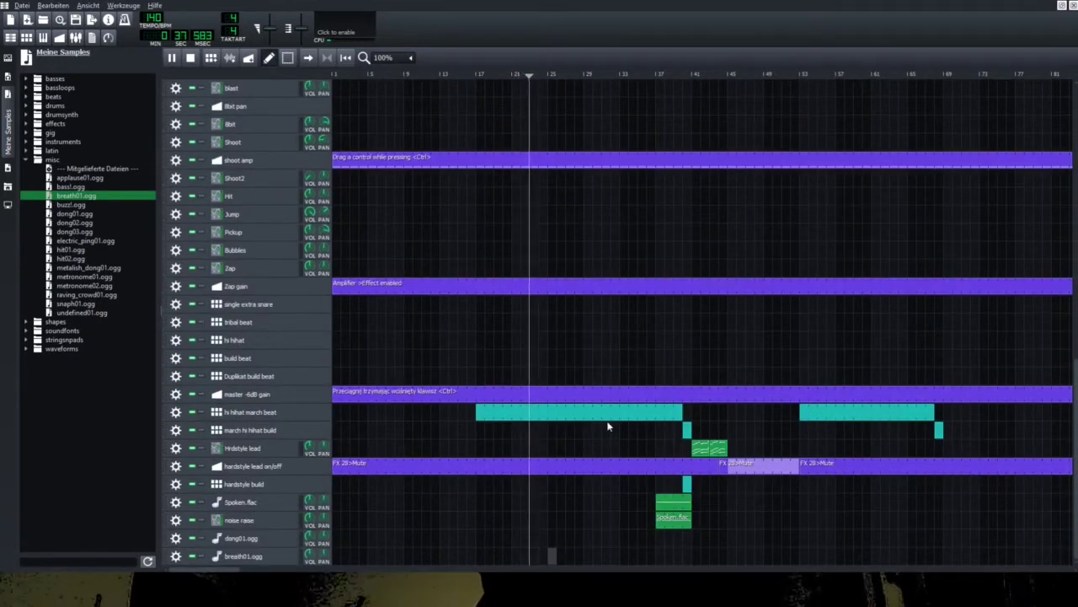
# Step: Add electric_ping01.ogg as a new track with three consecutive strings clips from bar 28, and paste another onto noise raise at bar 41
pyautogui.moveTo(76, 241); pyautogui.dragTo(270, 563)
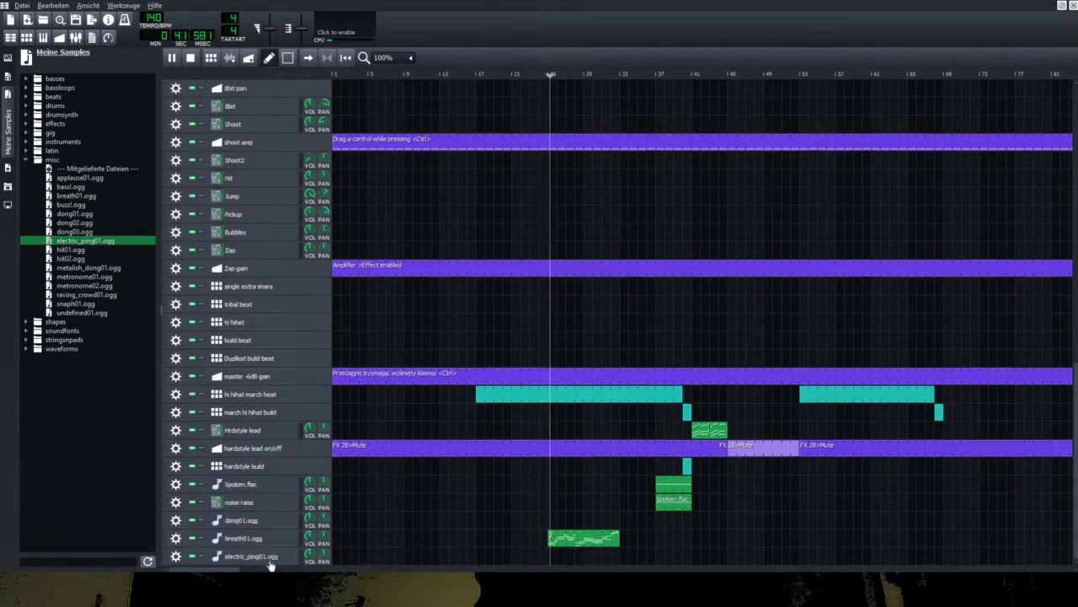
pyautogui.click(580, 556)
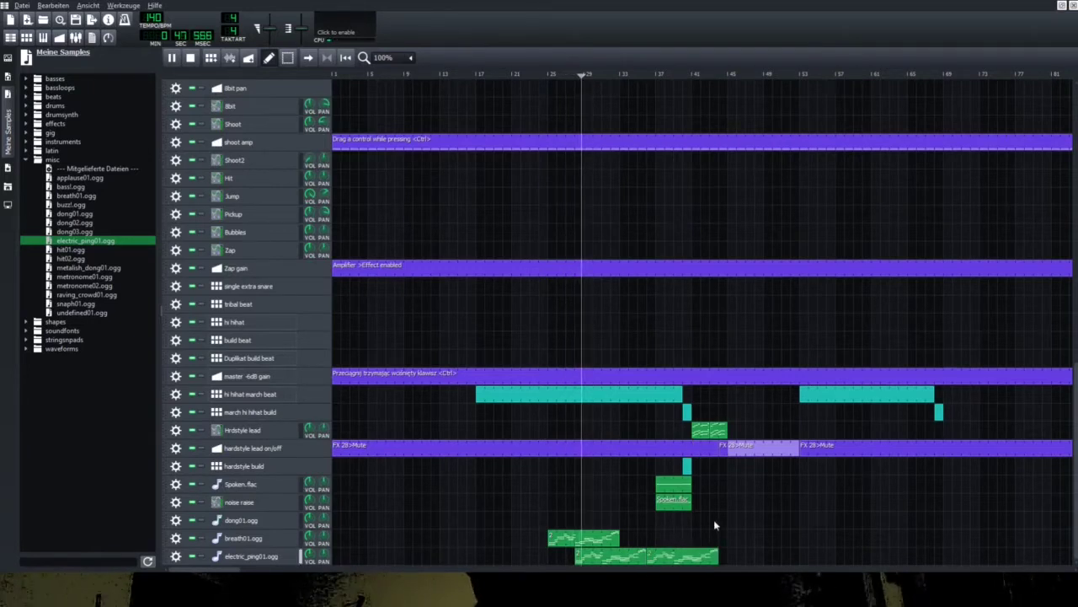
pyautogui.click(722, 554)
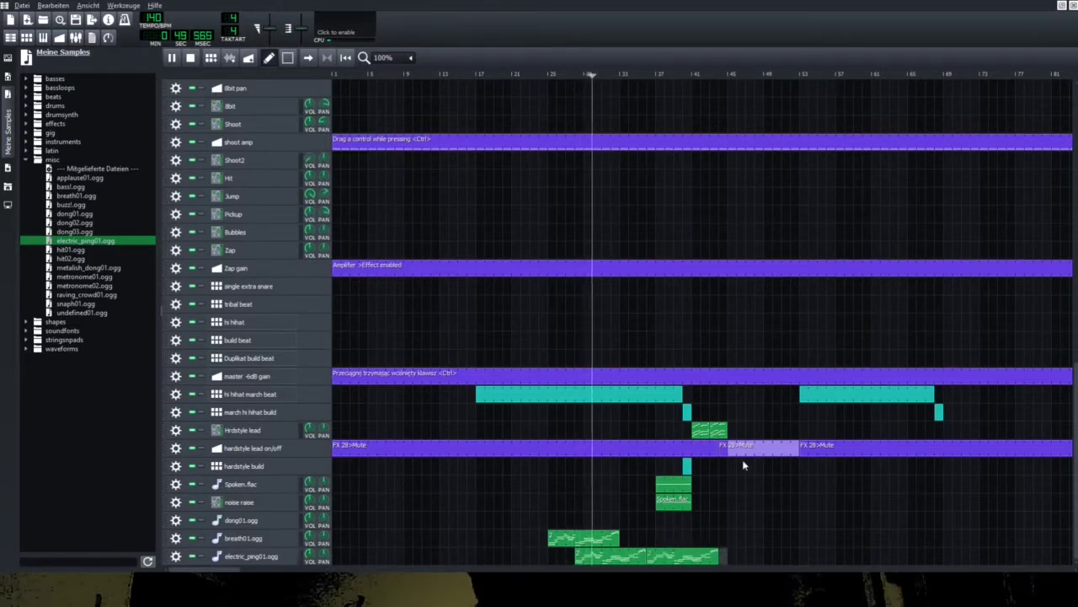
pyautogui.click(695, 504)
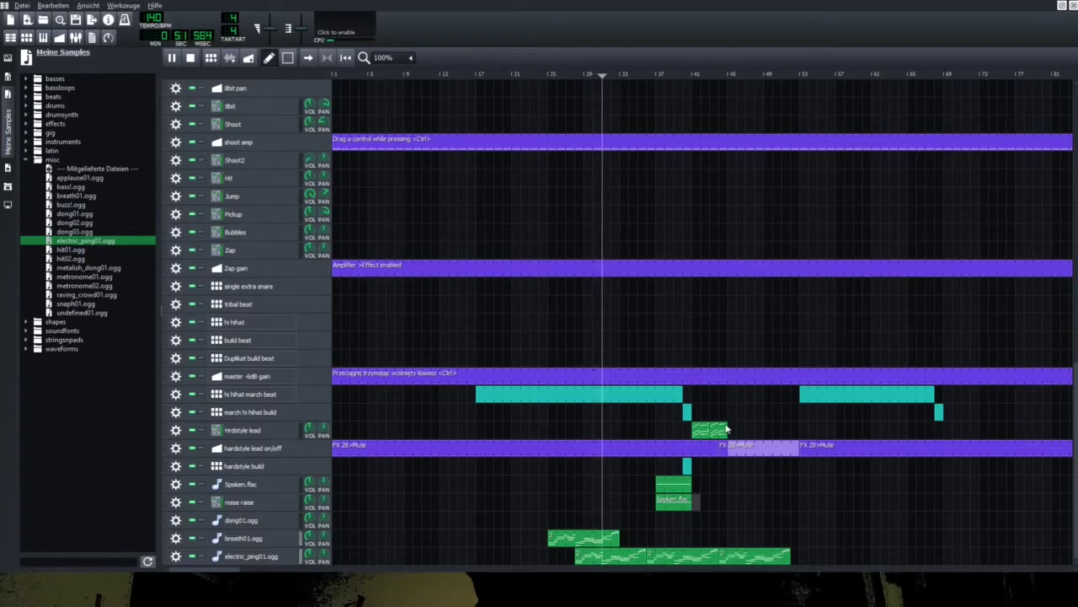
# Step: Look over the edited arrangement up to about bar 109 while it plays, and pause playback
pyautogui.scroll(10, 719, 531)
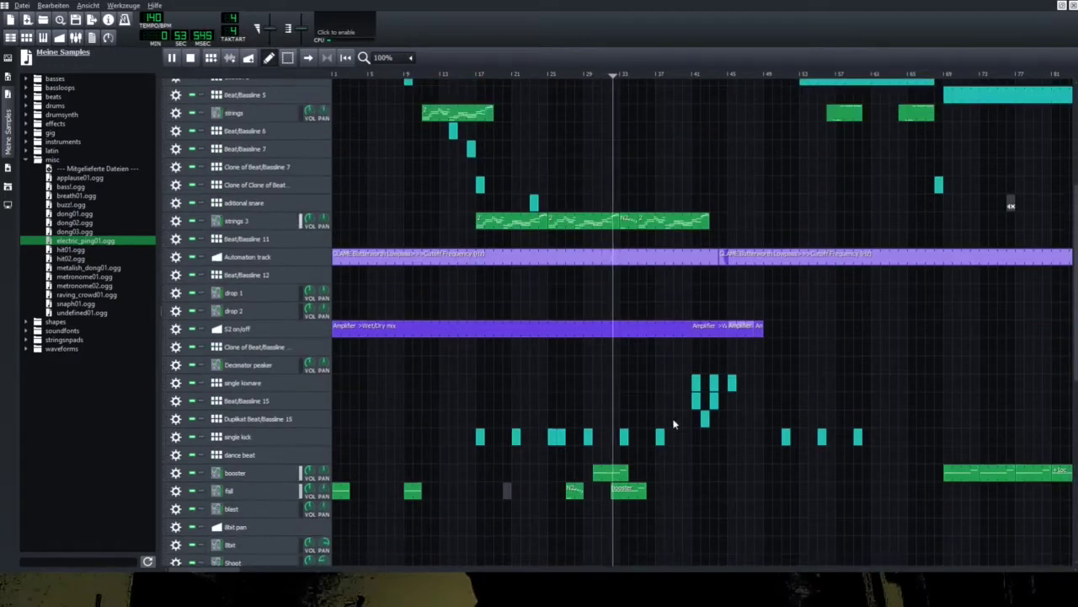
pyautogui.scroll(-10, 690, 335)
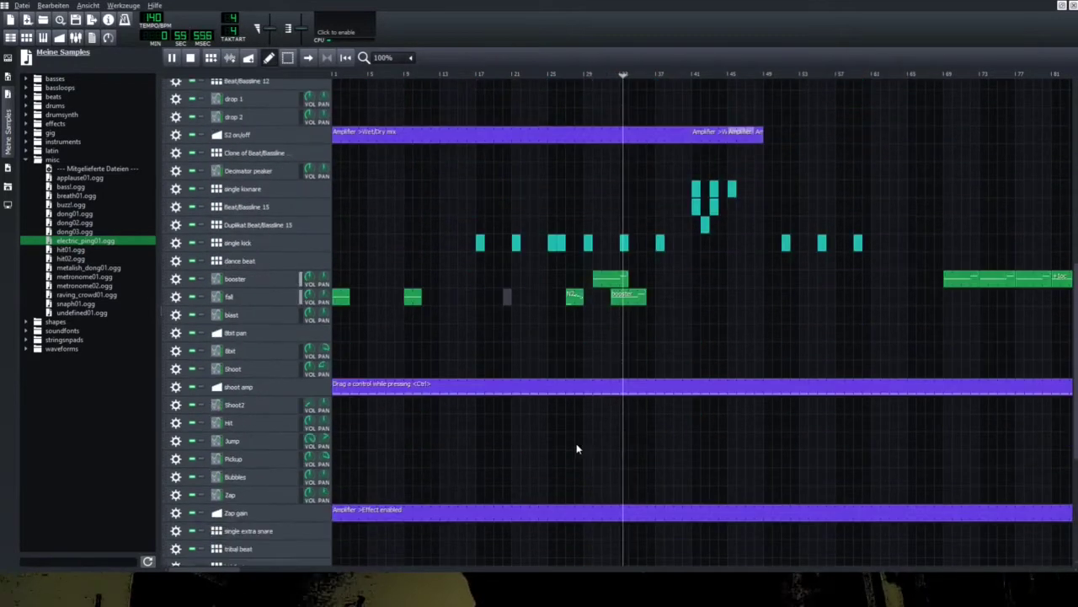
pyautogui.scroll(-2, 476, 546)
pyautogui.hscroll(3, 447, 570)
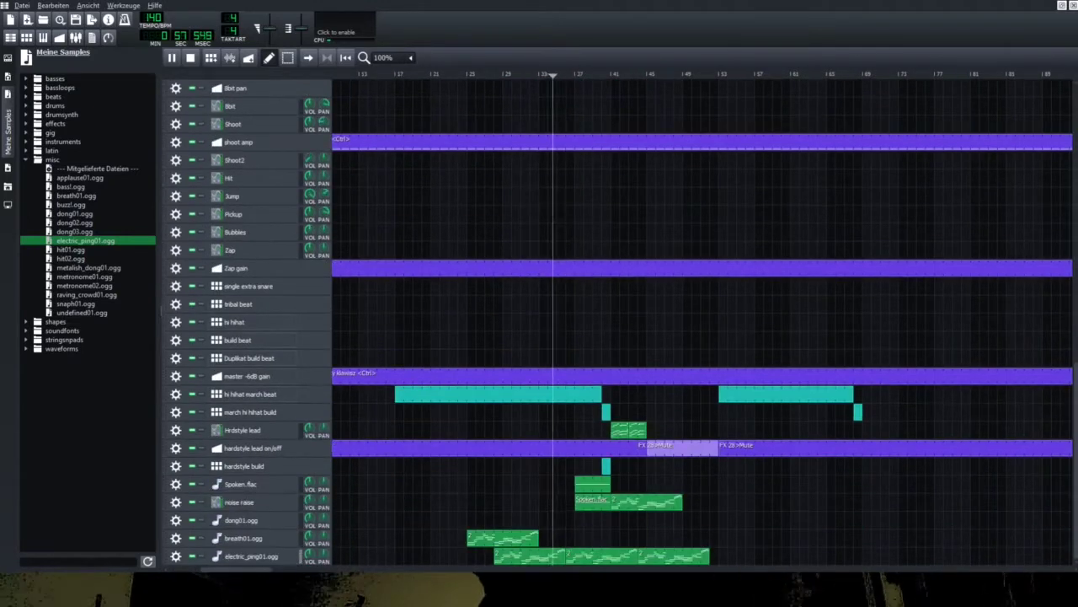
pyautogui.hscroll(8, 240, 570)
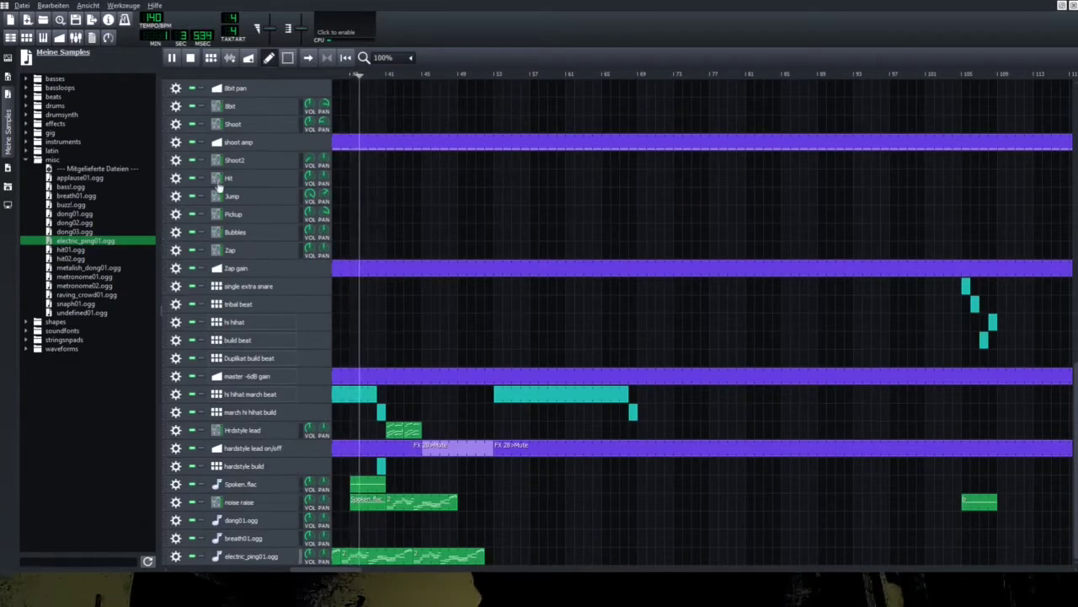
pyautogui.press('space')
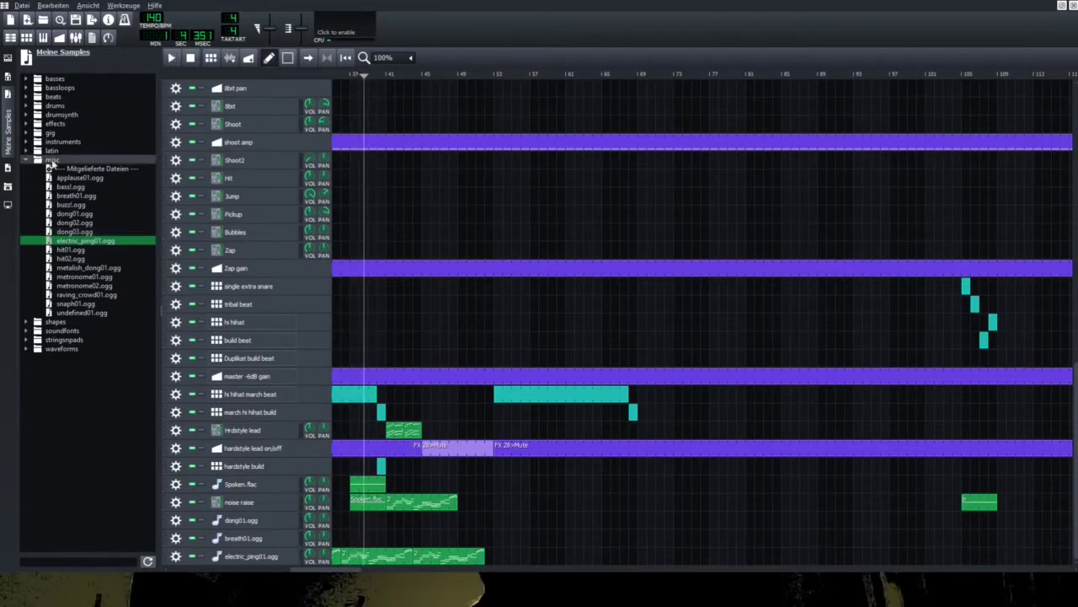
# Step: Open the shorties project Surrender-Main.mmpz, close its FX mixer window and play the song
pyautogui.click(8, 79)
pyautogui.click(69, 125)
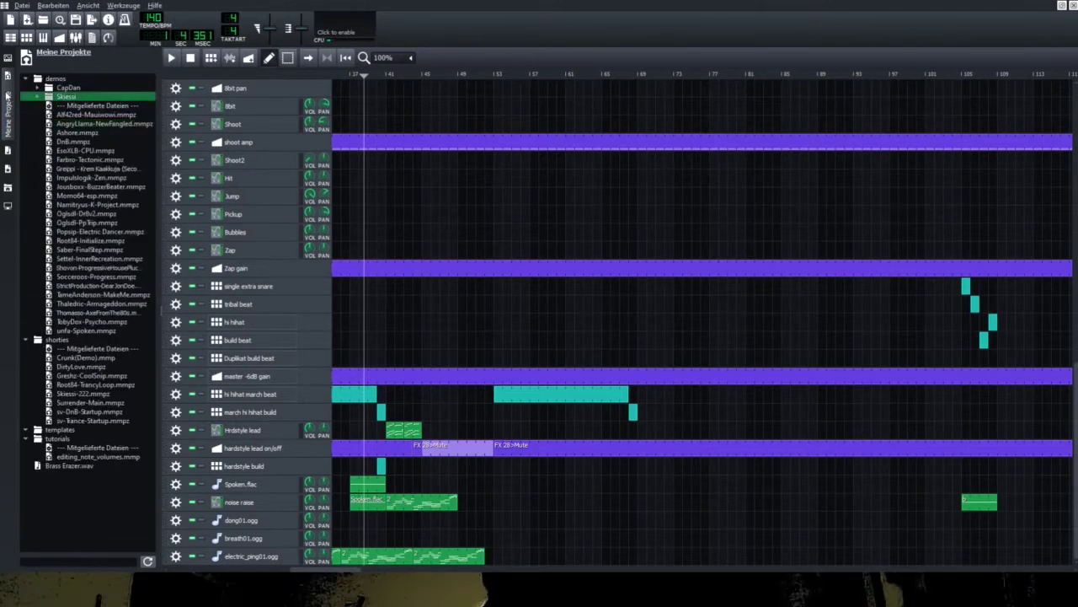
pyautogui.click(78, 348)
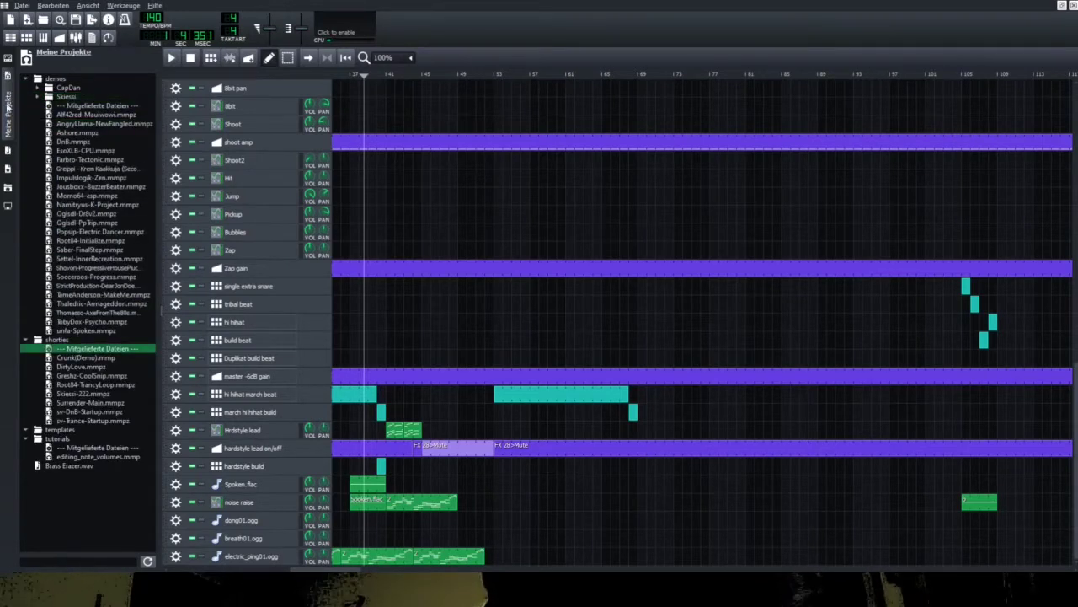
pyautogui.doubleClick(66, 377)
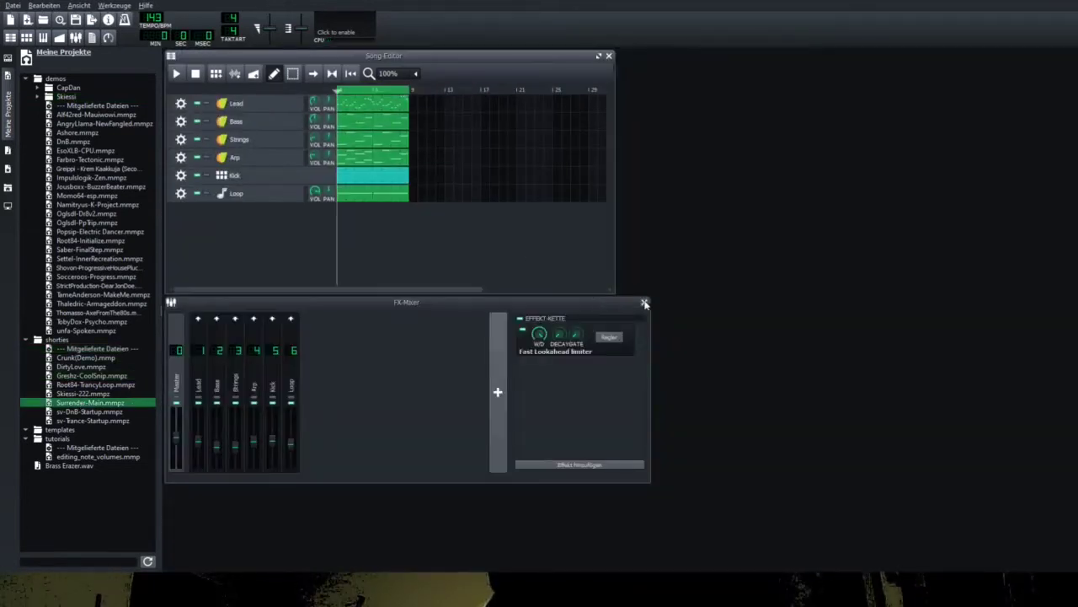
pyautogui.click(645, 303)
pyautogui.click(176, 73)
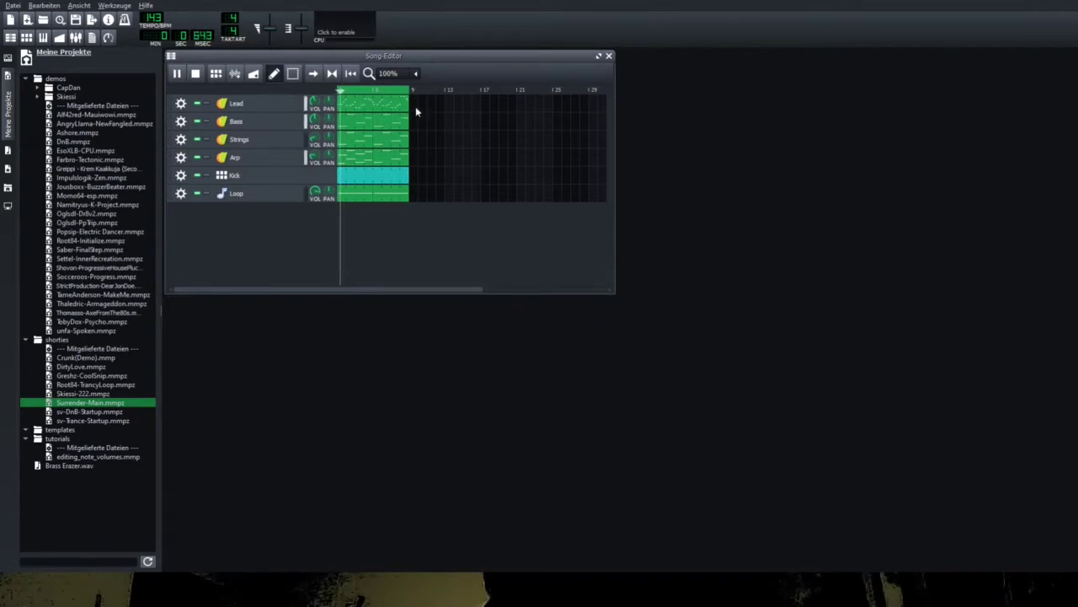
# Step: Paste the copied long clip on Lead, Bass, Strings, Arp and Loop, placing Lead at bar 3, Strings at bar 1 and Arp at bar 9
pyautogui.click(431, 168)
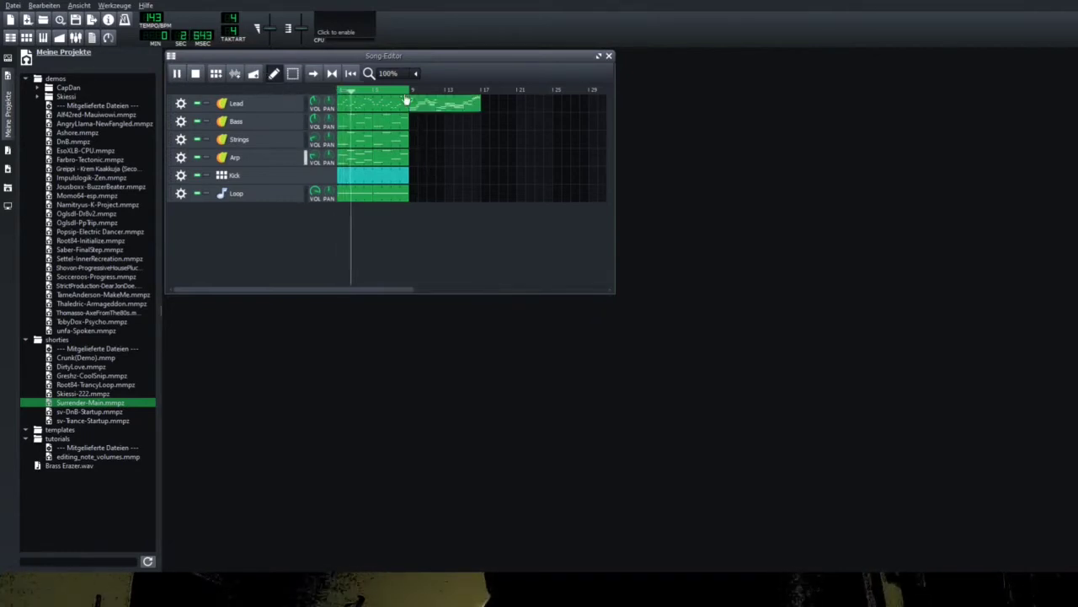
pyautogui.click(414, 91)
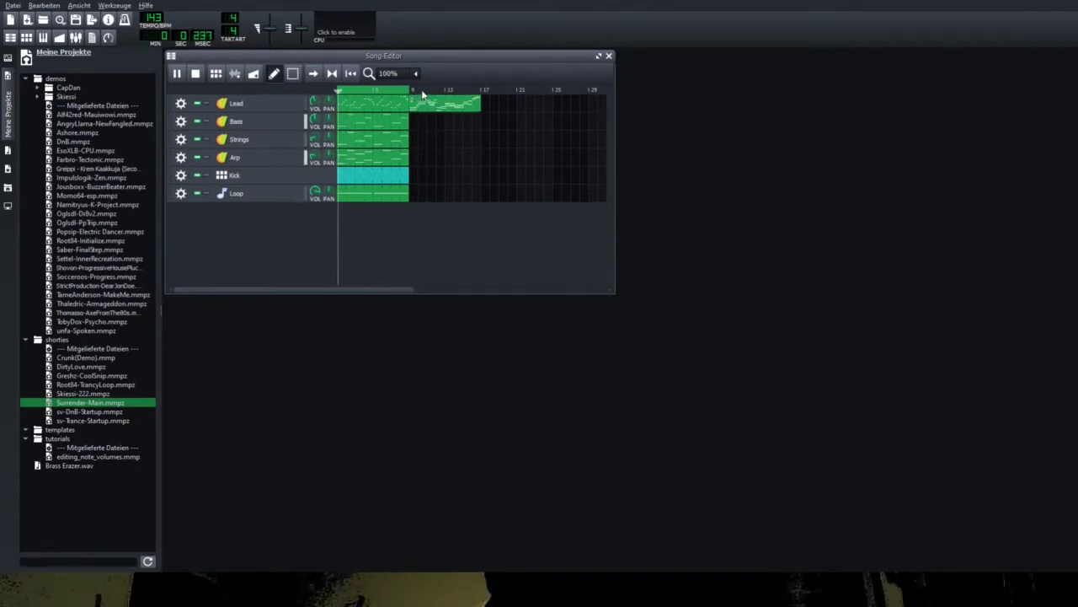
pyautogui.click(427, 91)
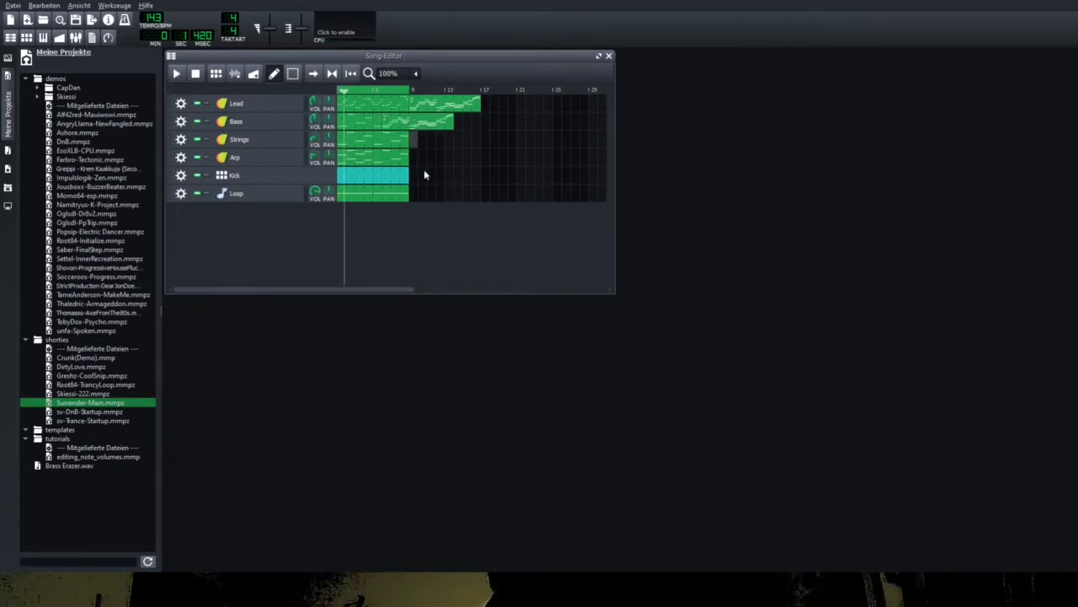
pyautogui.moveTo(435, 142); pyautogui.dragTo(358, 138)
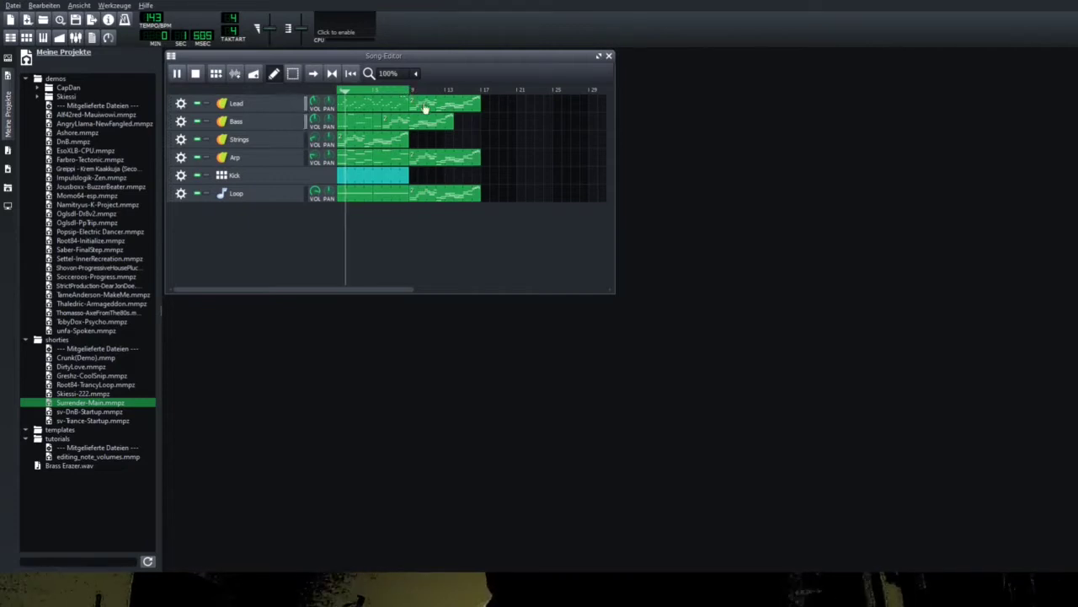
pyautogui.moveTo(448, 103); pyautogui.dragTo(387, 102)
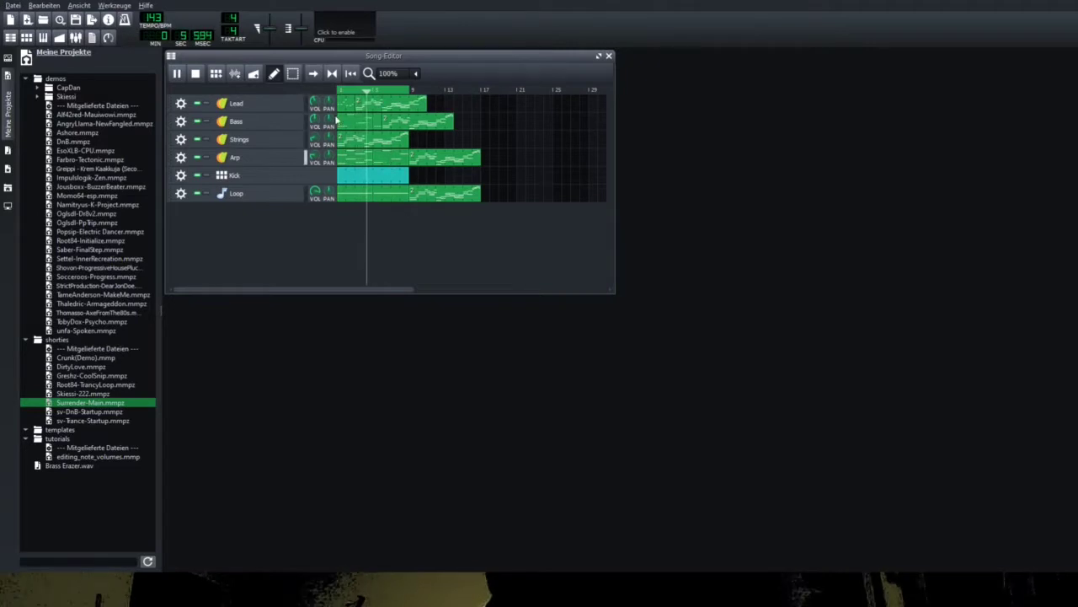
# Step: Check the Lead instrument's settings and paste the short Arp clip on Lead at bar 9 and on Loop at bar 4
pyautogui.click(259, 104)
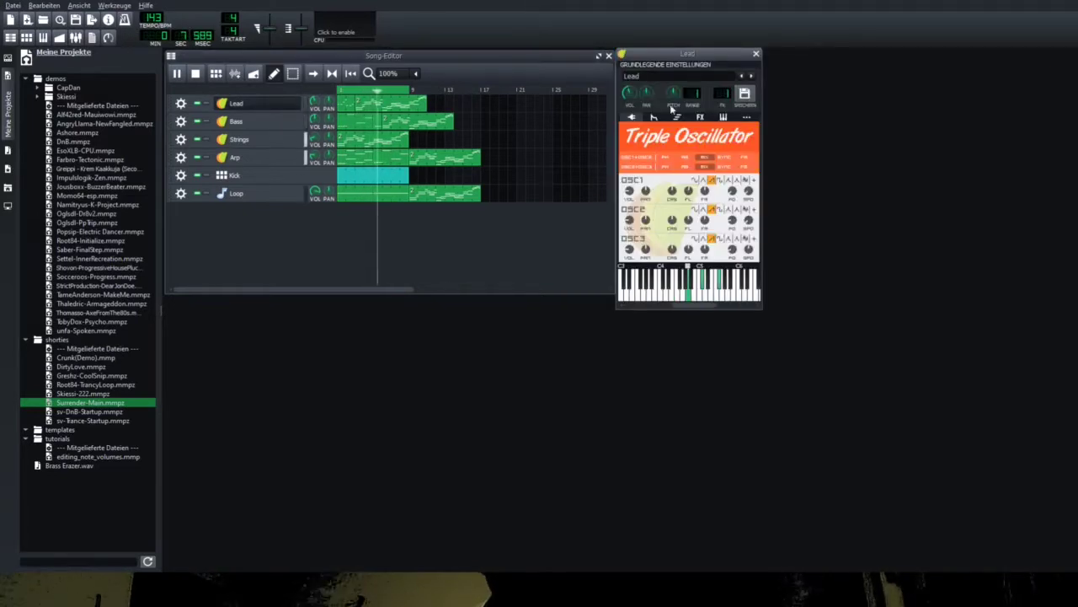
pyautogui.click(756, 54)
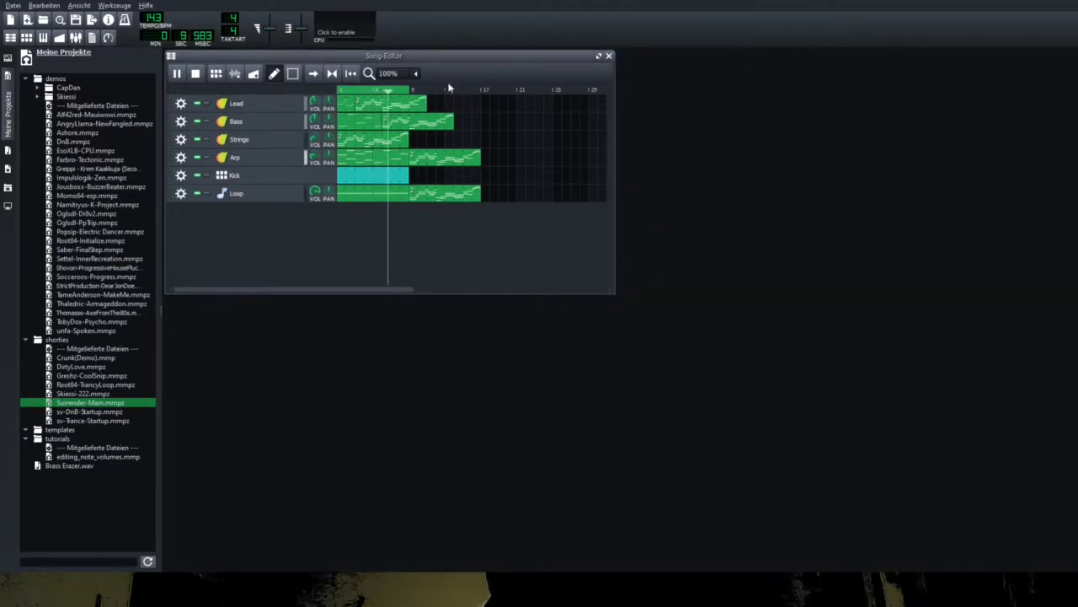
pyautogui.click(452, 191)
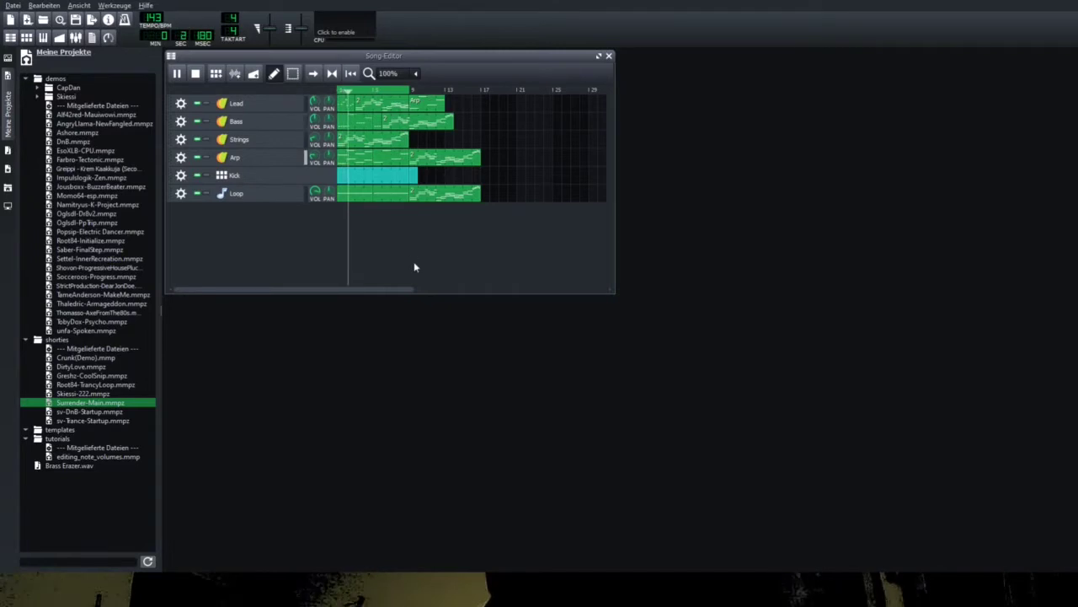
# Step: Look at the Loop, Strings and Arp instrument settings while the song plays, and pause playback
pyautogui.click(277, 193)
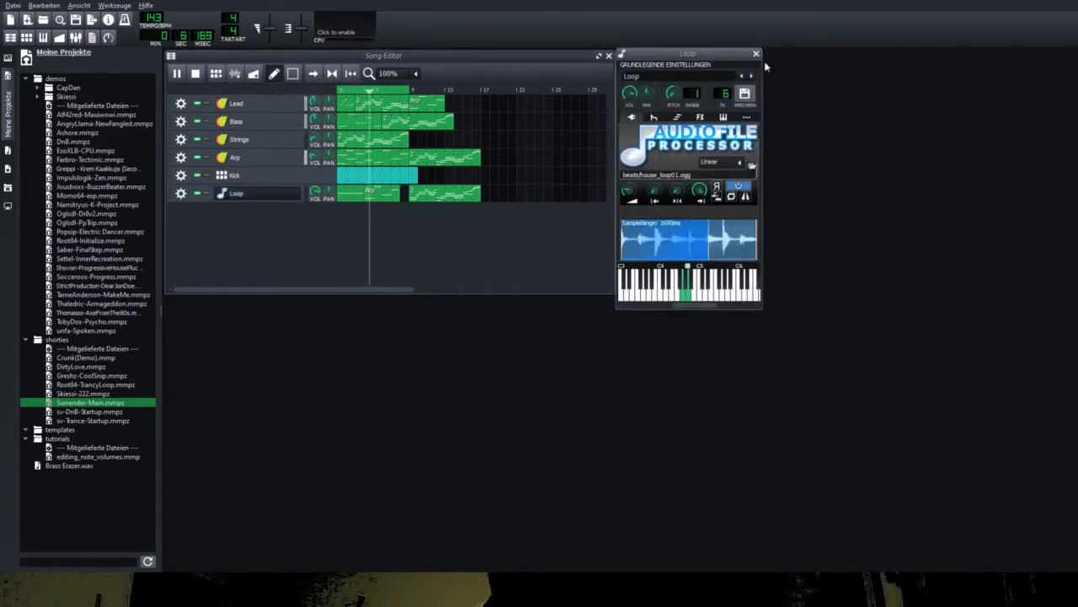
pyautogui.click(277, 193)
pyautogui.click(271, 139)
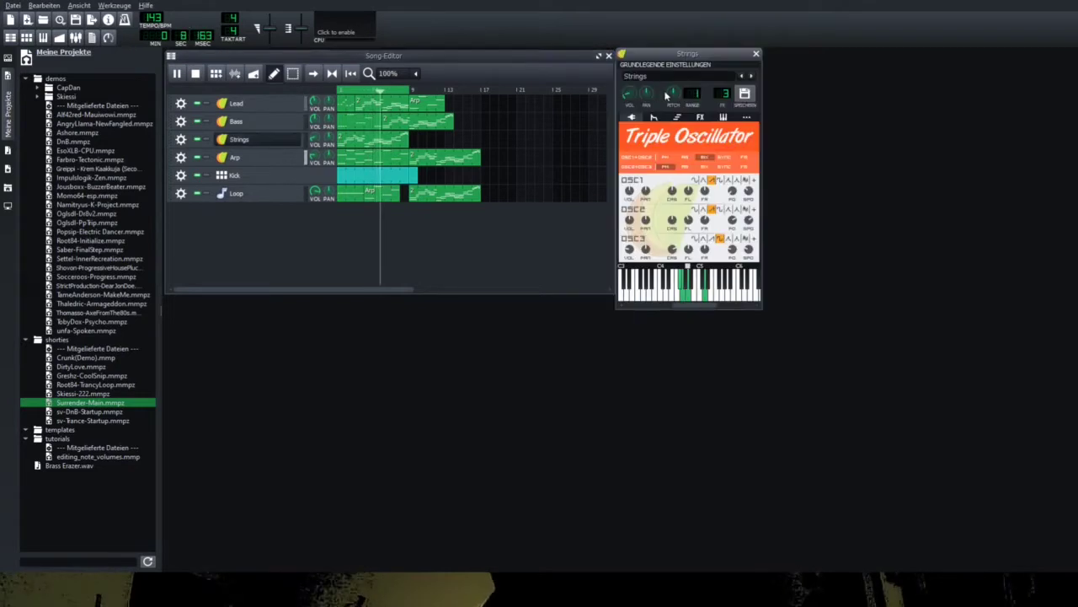
pyautogui.click(755, 54)
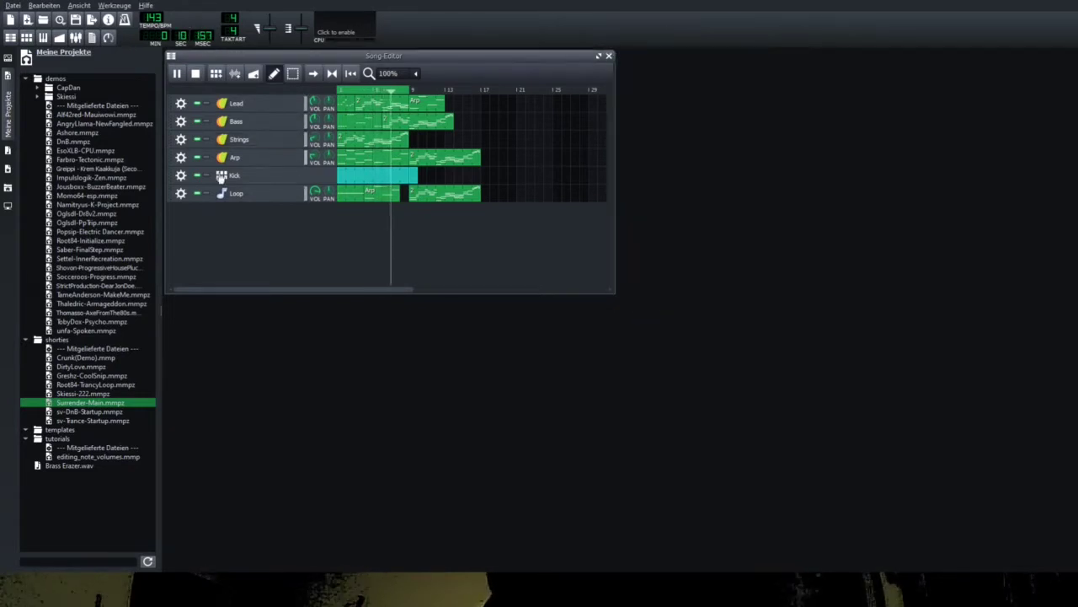
pyautogui.click(297, 158)
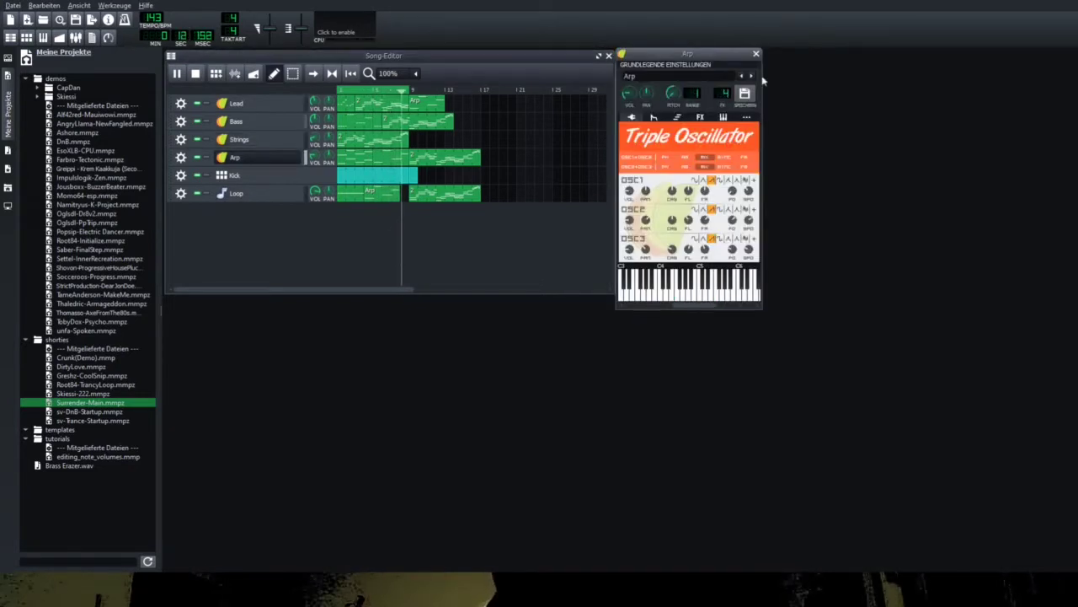
pyautogui.click(755, 54)
pyautogui.click(179, 74)
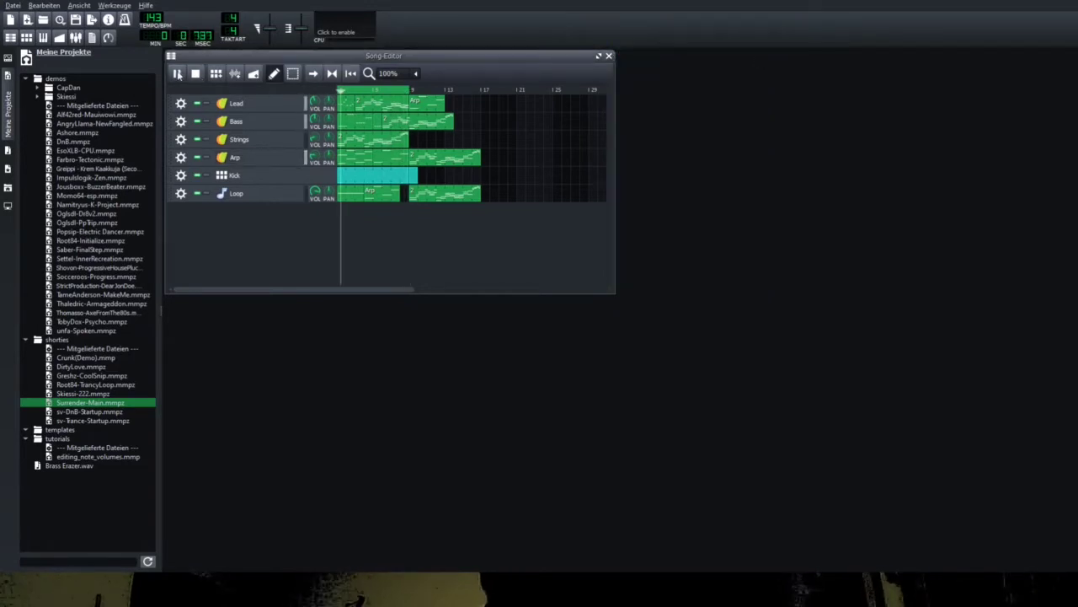
# Step: Open the shorties project Root84-TrancyLoop.mmpz, play it and paste the Arp clip on its Bass track at bar 1
pyautogui.click(85, 223)
pyautogui.click(80, 277)
pyautogui.click(88, 384)
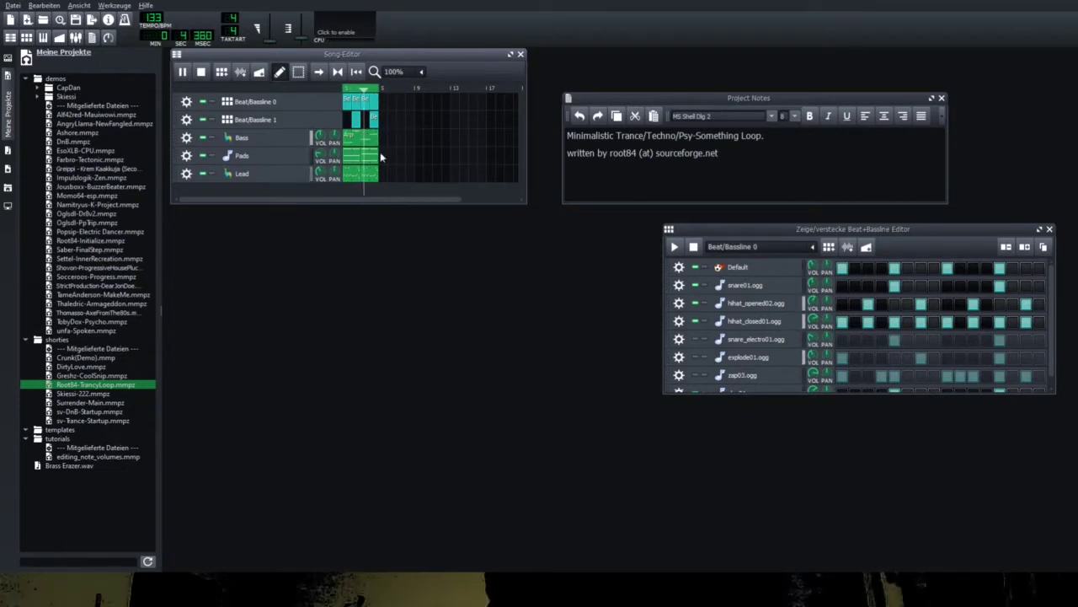
pyautogui.moveTo(402, 160); pyautogui.dragTo(378, 162)
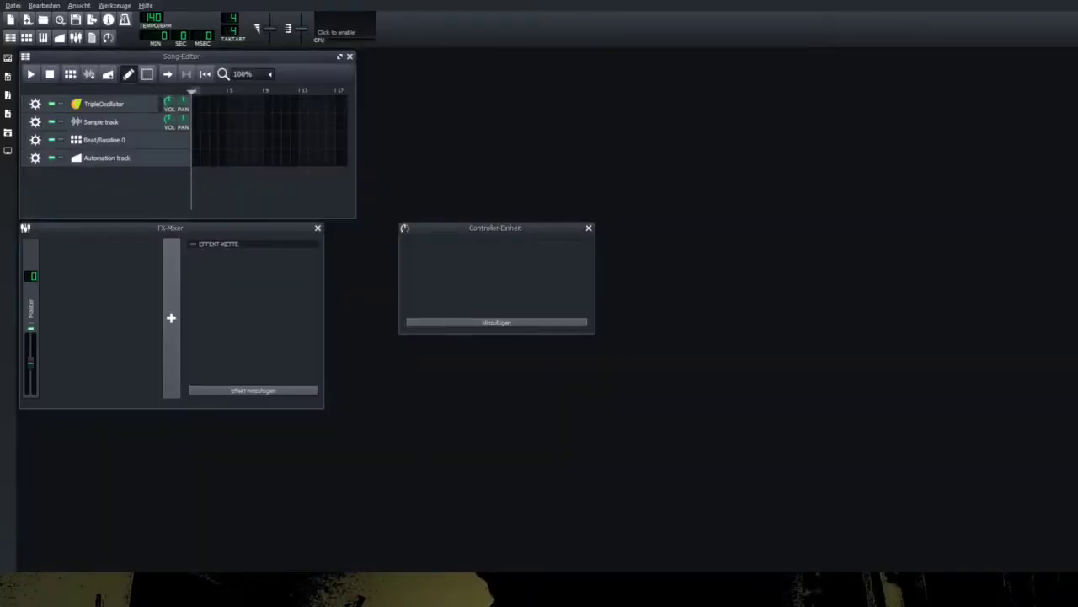
# Step: Close the controller rack and the FX mixer in the empty project and enlarge the song editor
pyautogui.click(588, 228)
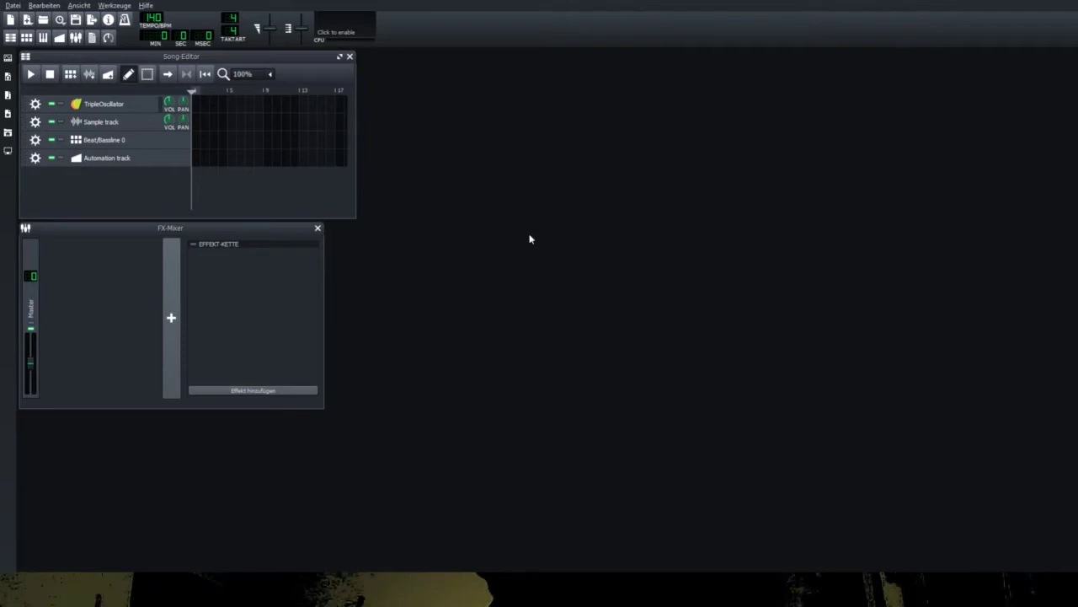
pyautogui.click(318, 229)
pyautogui.moveTo(355, 218); pyautogui.dragTo(927, 436)
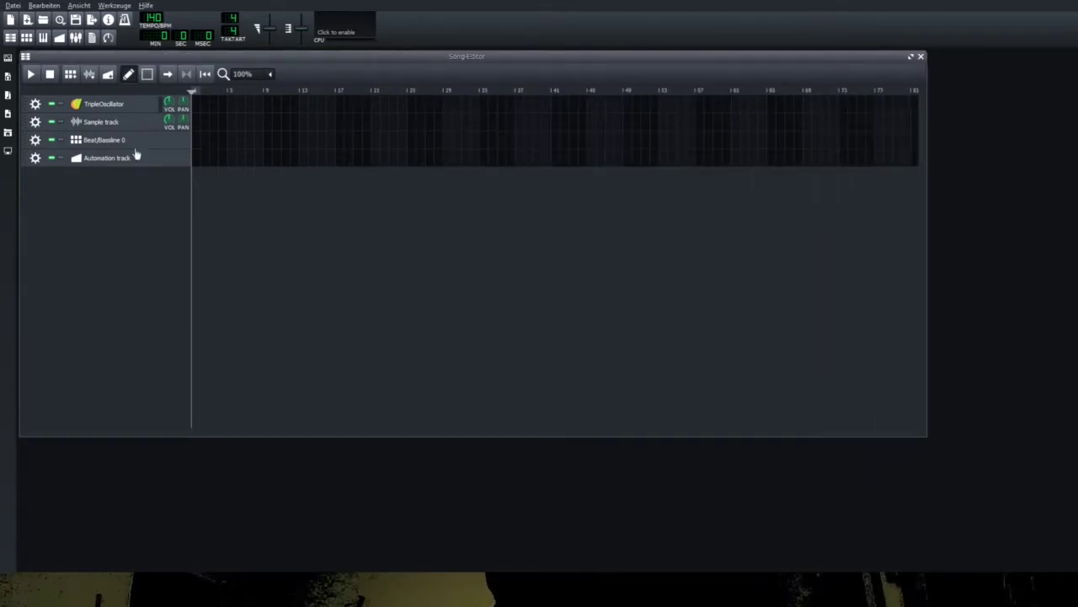
# Step: Add the Organic preset Pwnage.xpf as a new track and open a new clip at bar 1 in the piano roll
pyautogui.click(9, 114)
pyautogui.click(58, 142)
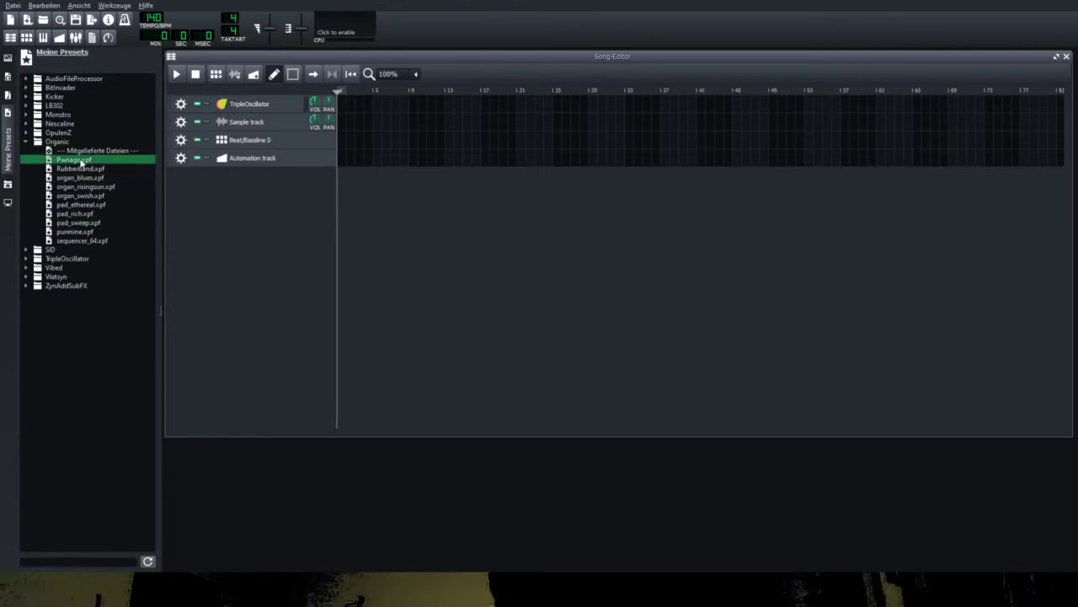
pyautogui.moveTo(81, 161); pyautogui.dragTo(252, 200)
pyautogui.doubleClick(342, 180)
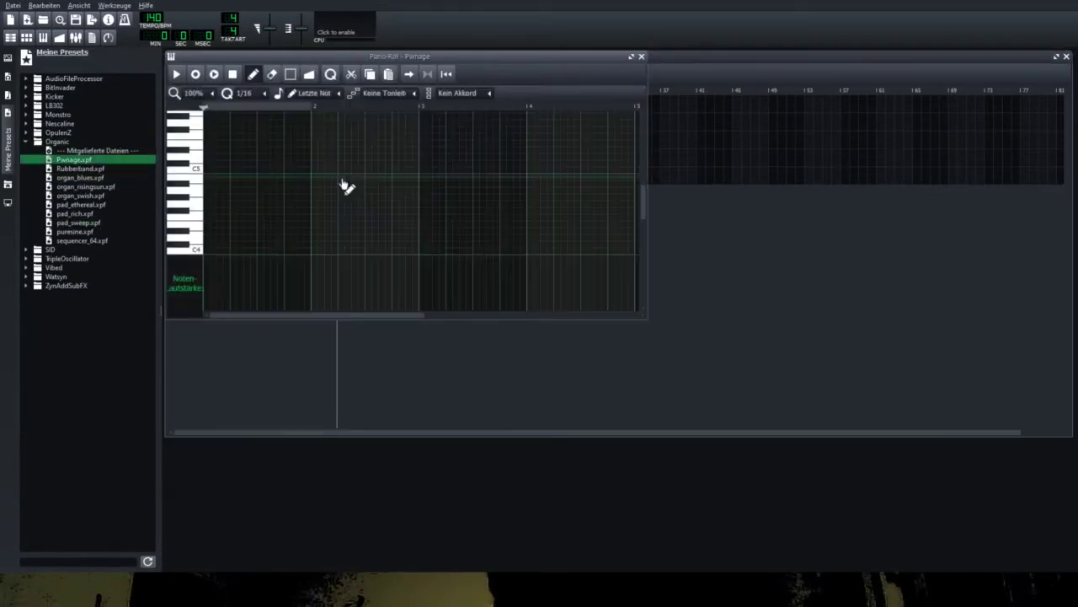
# Step: Record a live rhythm of short repeated G4 notes into the Pwnage clip, stop recording and close the piano roll
pyautogui.press('t')
pyautogui.press('t')
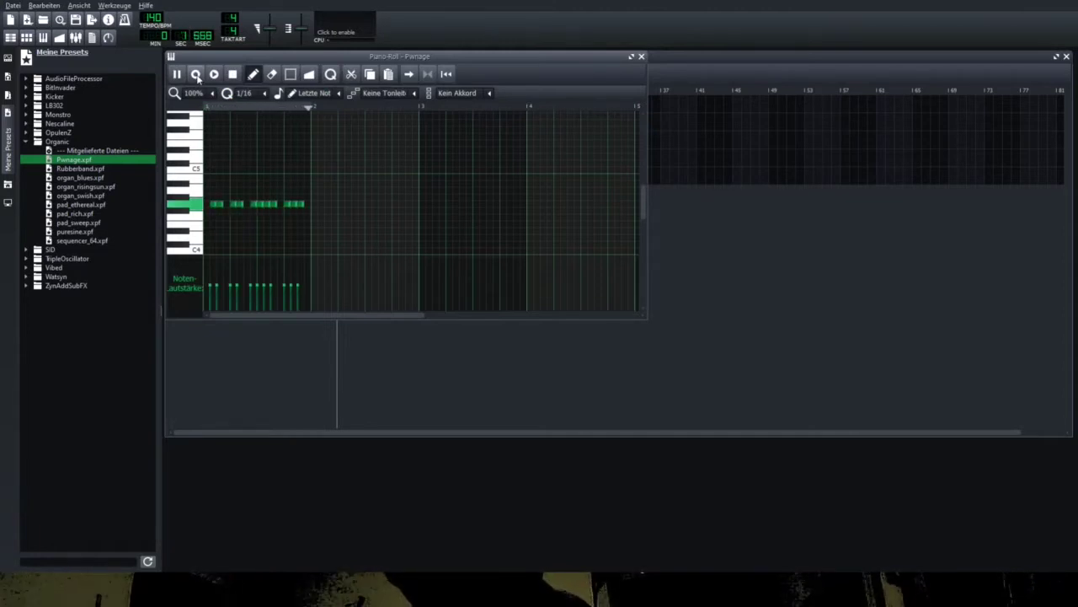
pyautogui.press('t')
pyautogui.press('t')
pyautogui.press('t')
pyautogui.press('t')
pyautogui.press('t')
pyautogui.press('t')
pyautogui.press('t')
pyautogui.press('t')
pyautogui.press('t')
pyautogui.press('t')
pyautogui.press('t')
pyautogui.press('t')
pyautogui.press('t')
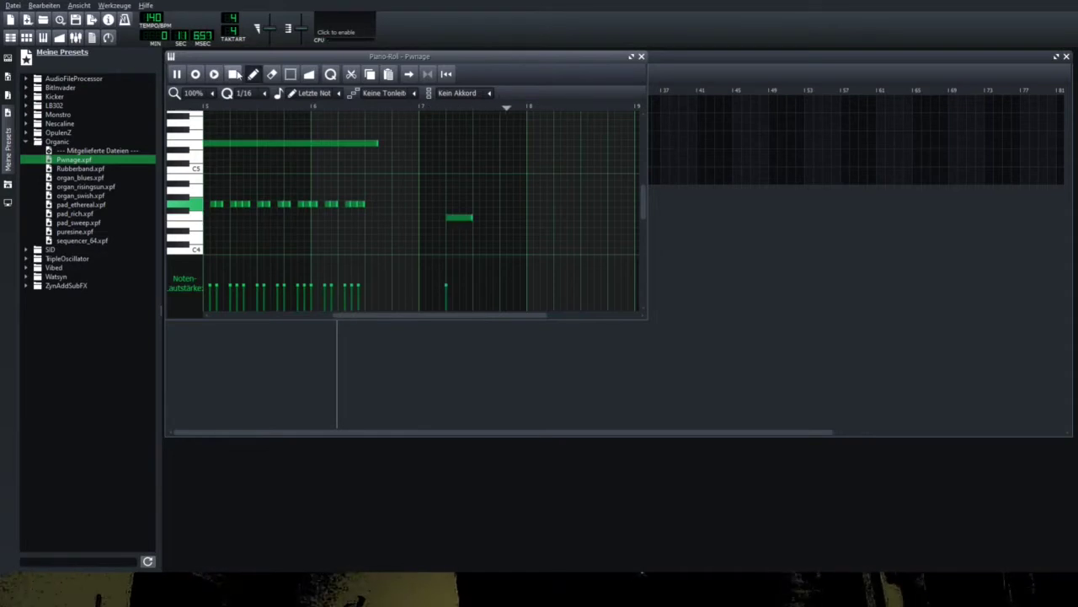
pyautogui.click(235, 74)
pyautogui.click(642, 56)
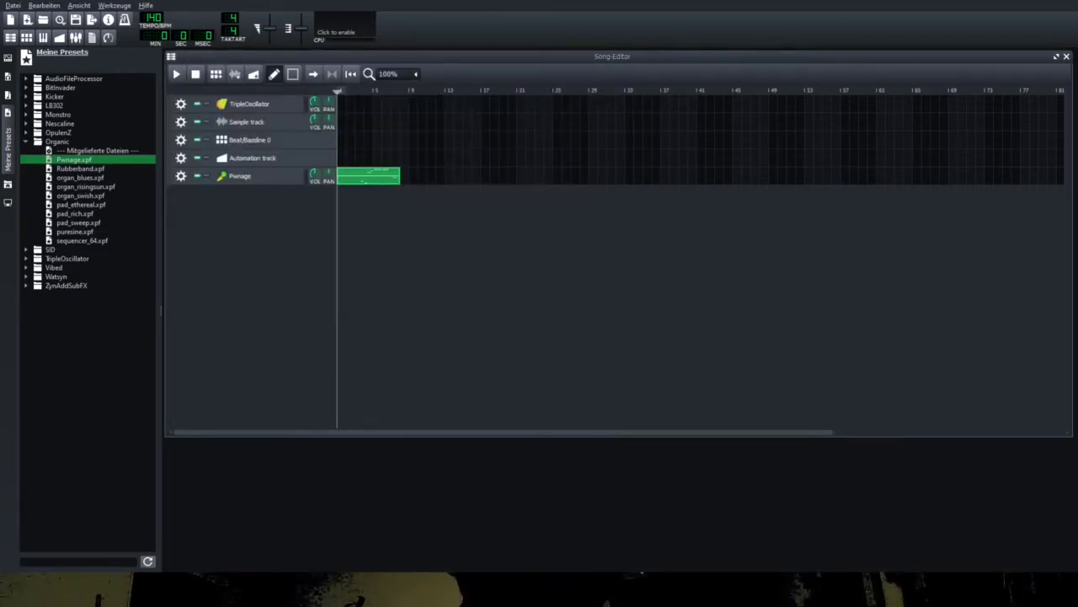
# Step: Play the song and preview the Organic presets pad_ethereal.xpf, pad_rich.xpf and puresine.xpf
pyautogui.click(296, 160)
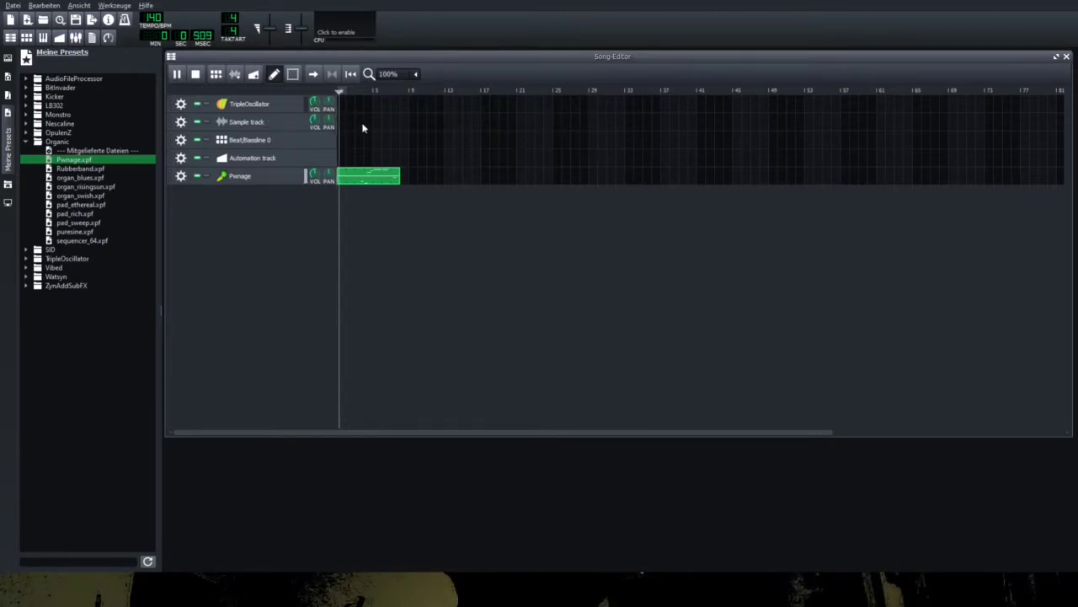
pyautogui.click(76, 205)
pyautogui.click(77, 214)
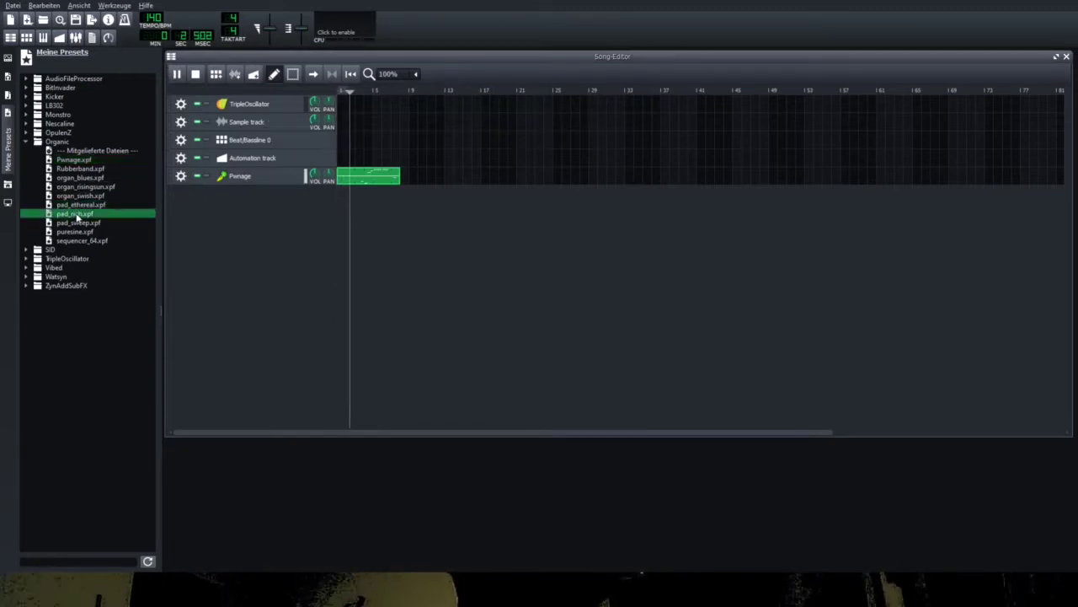
pyautogui.click(77, 232)
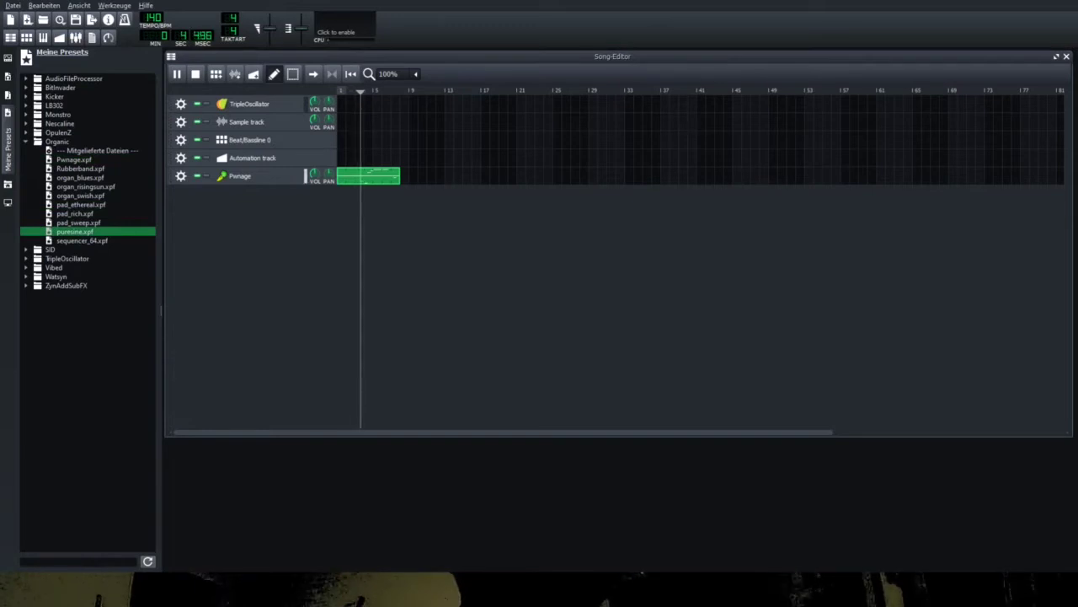
pyautogui.click(74, 267)
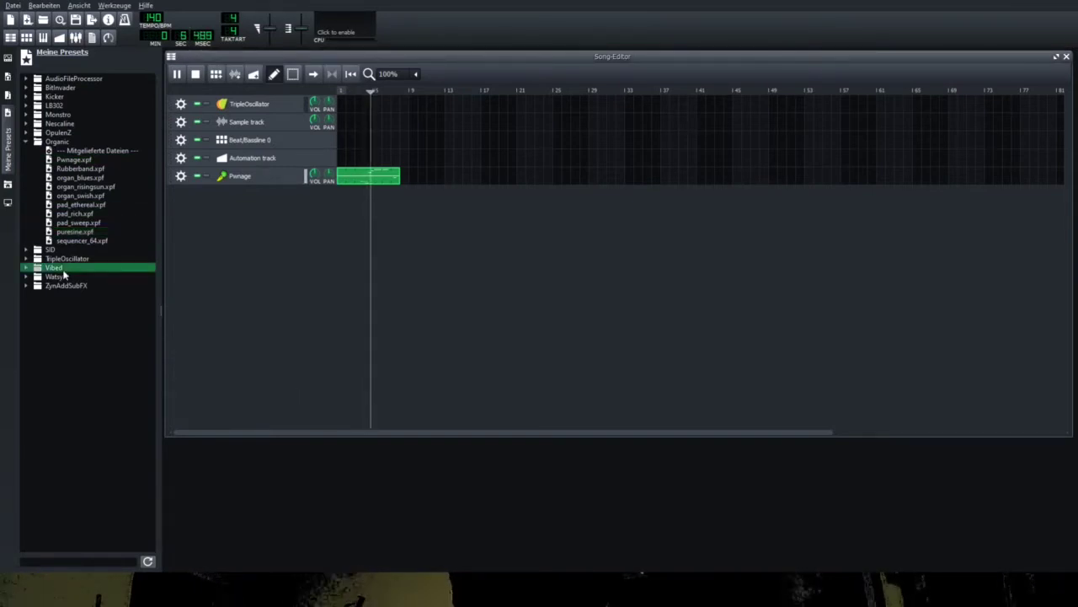
# Step: Search the presets for "detune" and add the ZynAddSubFX Synth preset 0067-Detuned Harmonic.xiz as a new track
pyautogui.click(69, 560)
pyautogui.write('detune')
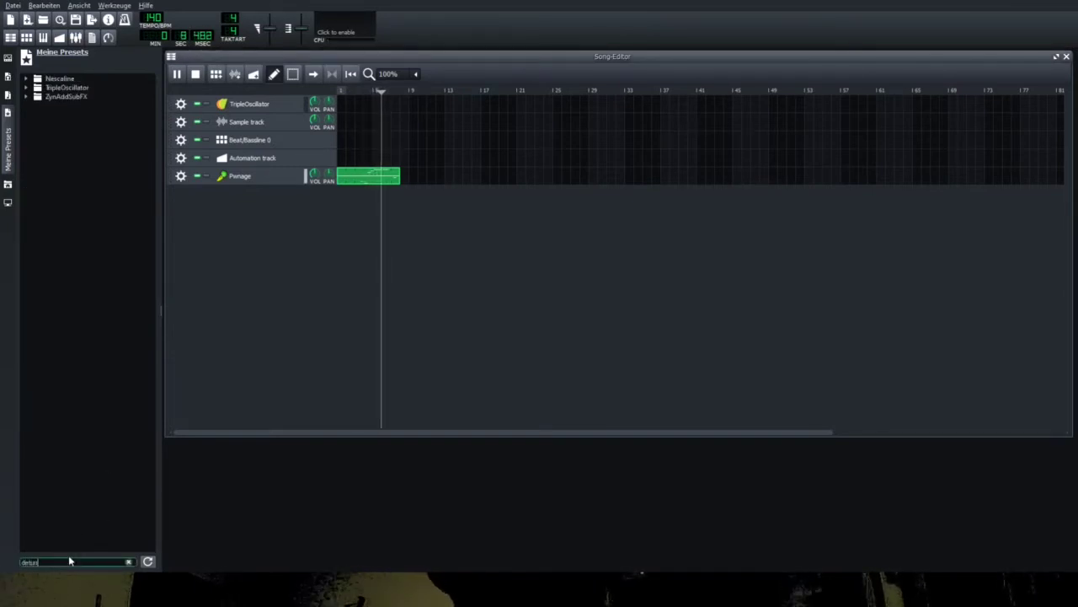
pyautogui.click(48, 98)
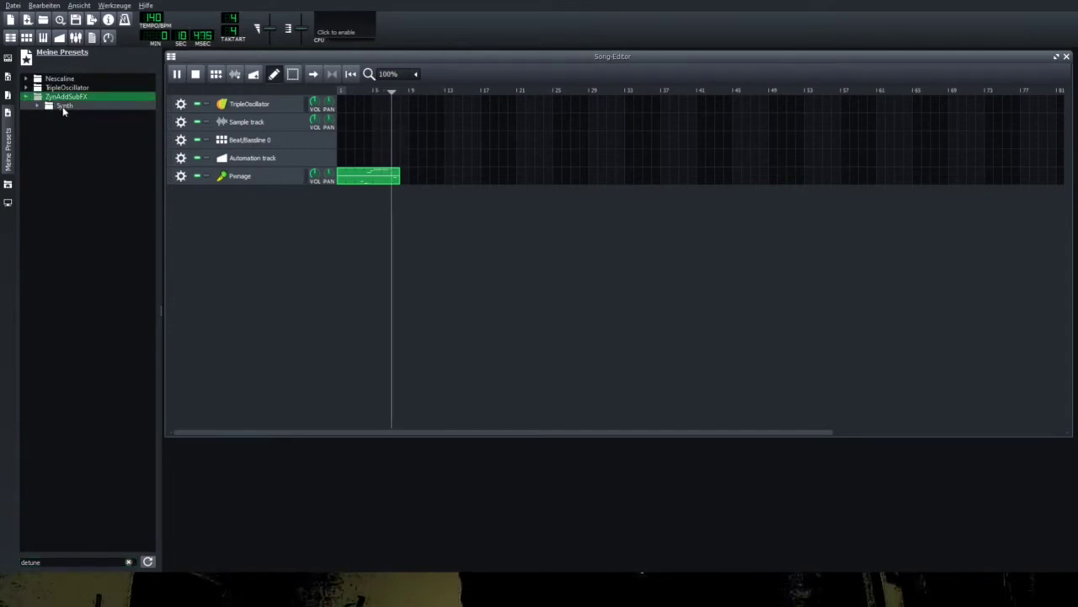
pyautogui.click(56, 106)
pyautogui.click(78, 114)
pyautogui.moveTo(78, 114); pyautogui.dragTo(342, 214)
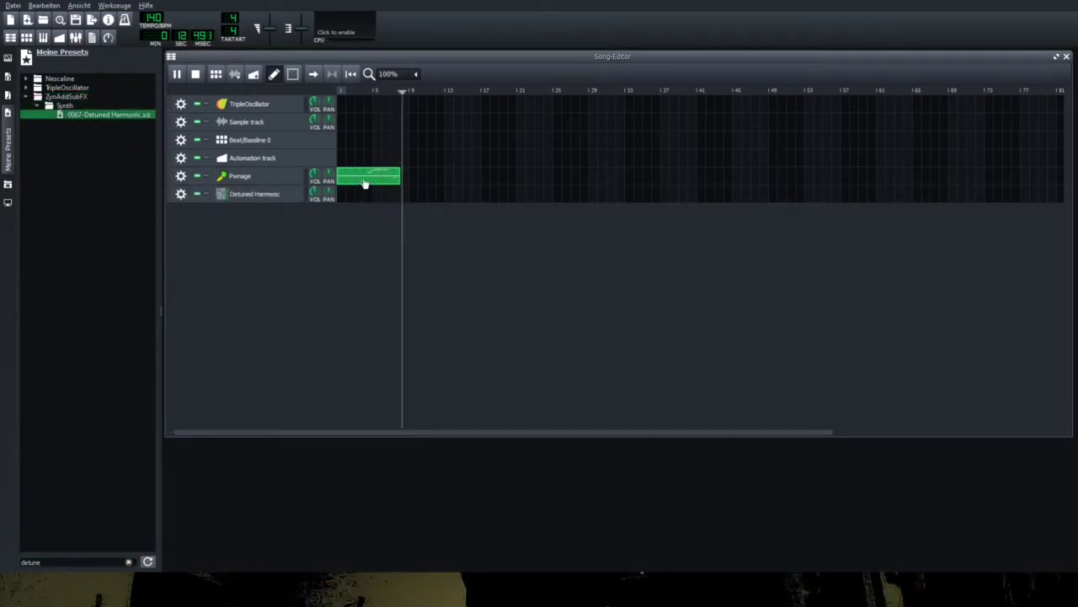
# Step: Paste copies of the Pwnage clip on Pwnage at bars 10 and 17 and on Detuned Harmonic at bar 11
pyautogui.click(424, 178)
pyautogui.rightClick(425, 180)
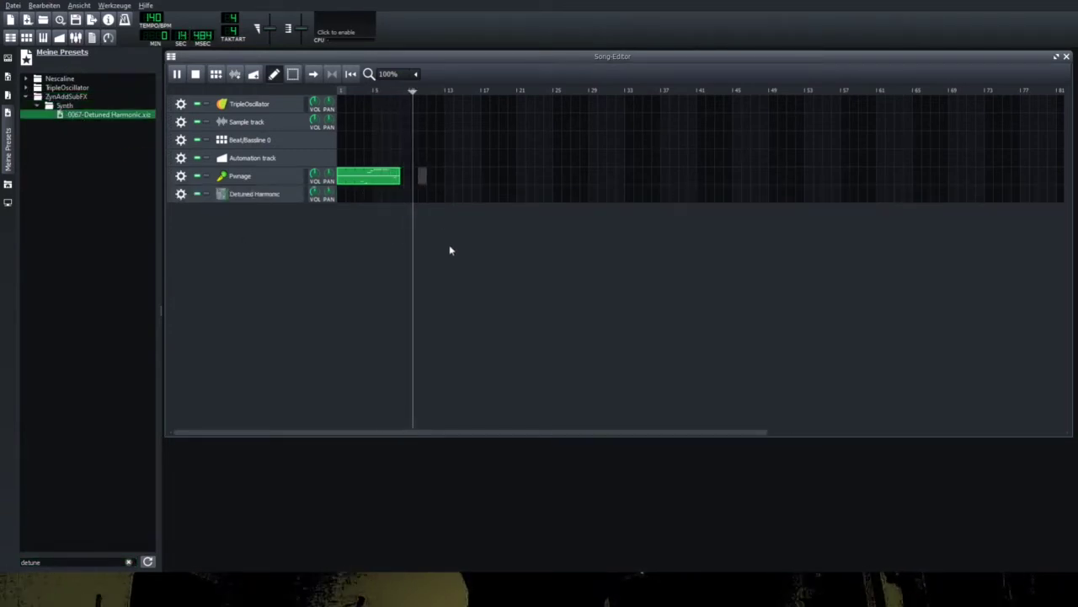
pyautogui.click(449, 246)
pyautogui.click(439, 196)
pyautogui.hotkey('ctrl', 'v')
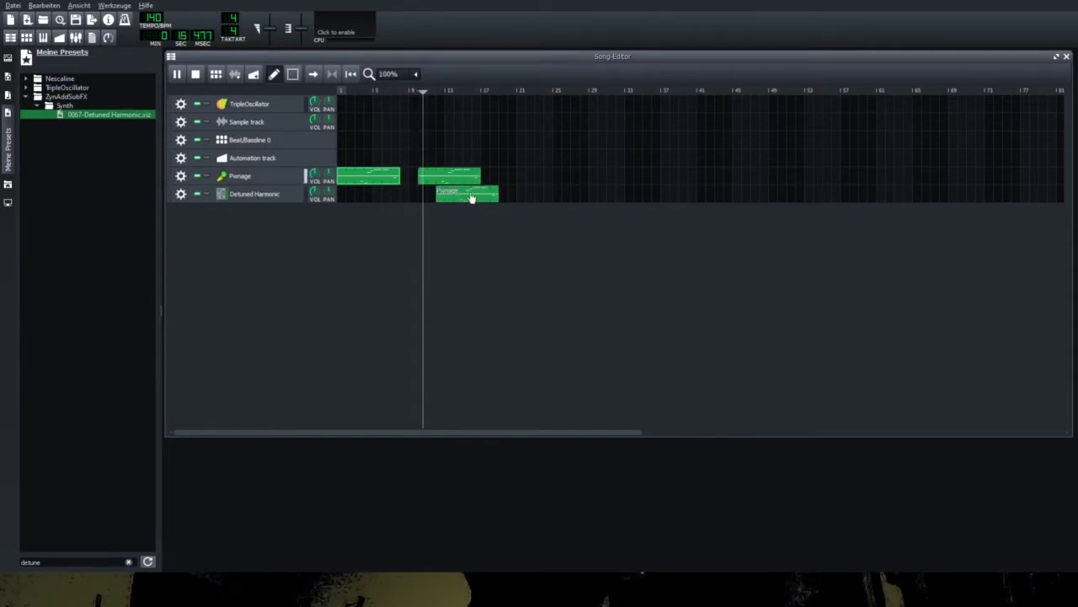
pyautogui.moveTo(470, 197); pyautogui.dragTo(460, 197)
pyautogui.rightClick(485, 178)
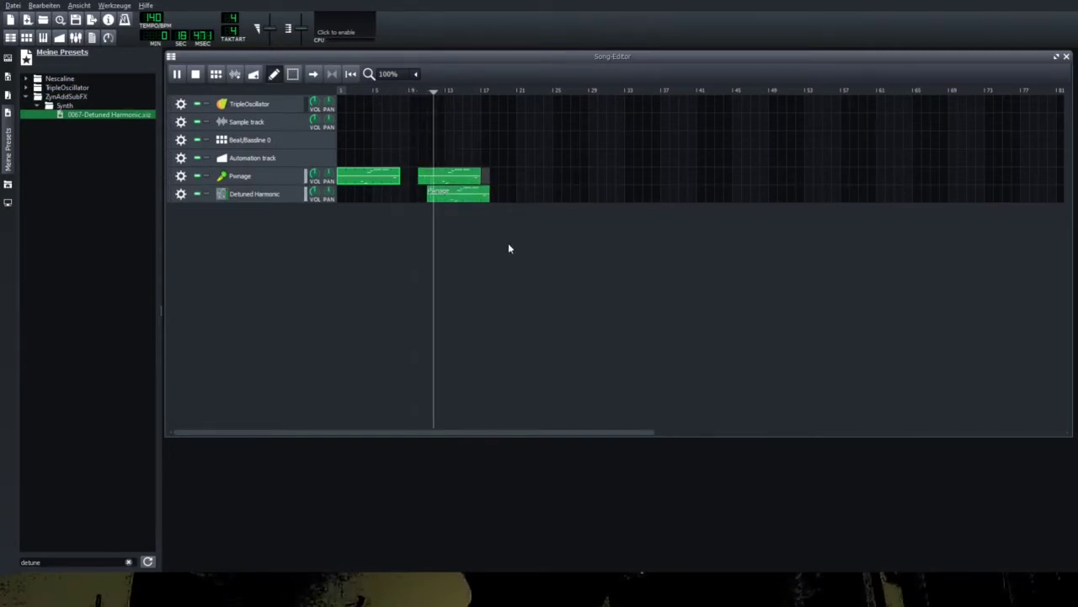
pyautogui.click(508, 243)
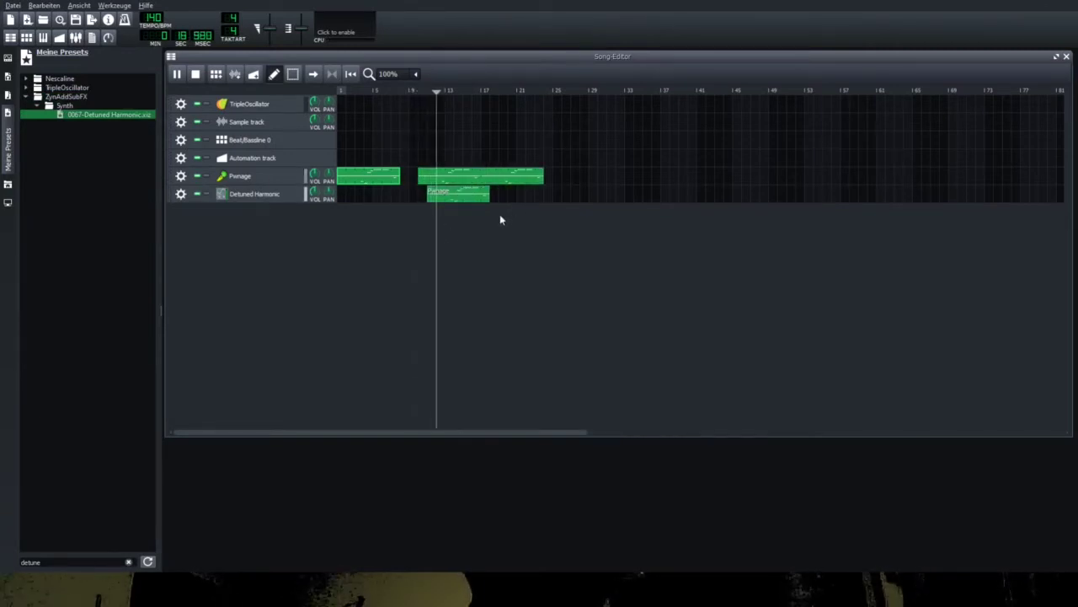
# Step: Add the TripleOscillator preset DetunedGhost.xpf as a track with a Pwnage clip at bar 16, and paste another on Pwnage at bar 24
pyautogui.doubleClick(51, 87)
pyautogui.click(78, 105)
pyautogui.click(78, 98)
pyautogui.moveTo(79, 102); pyautogui.dragTo(488, 264)
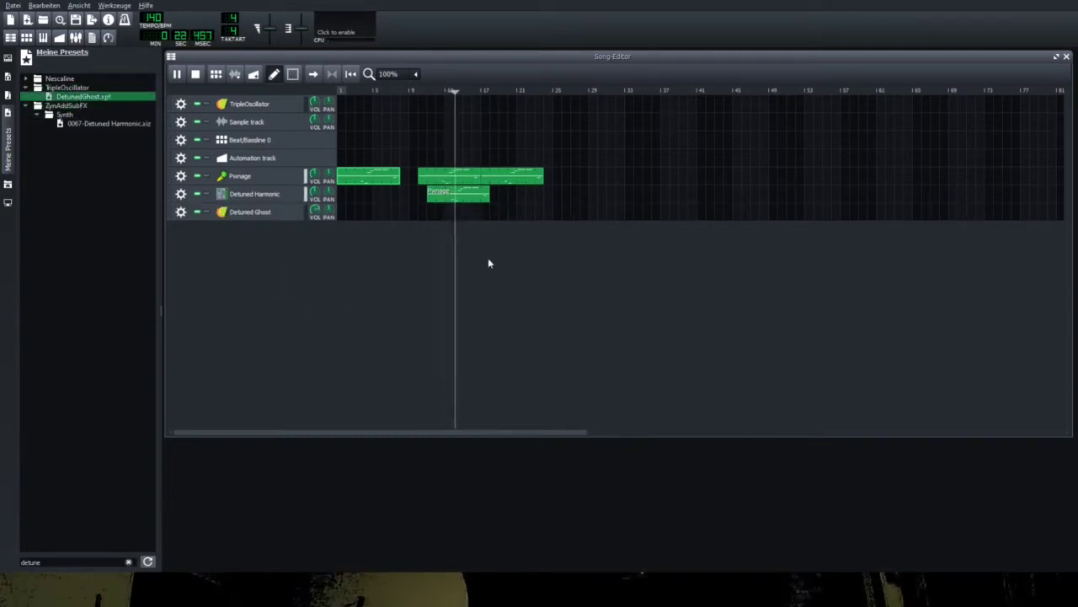
pyautogui.click(474, 217)
pyautogui.hotkey('ctrl', 'v')
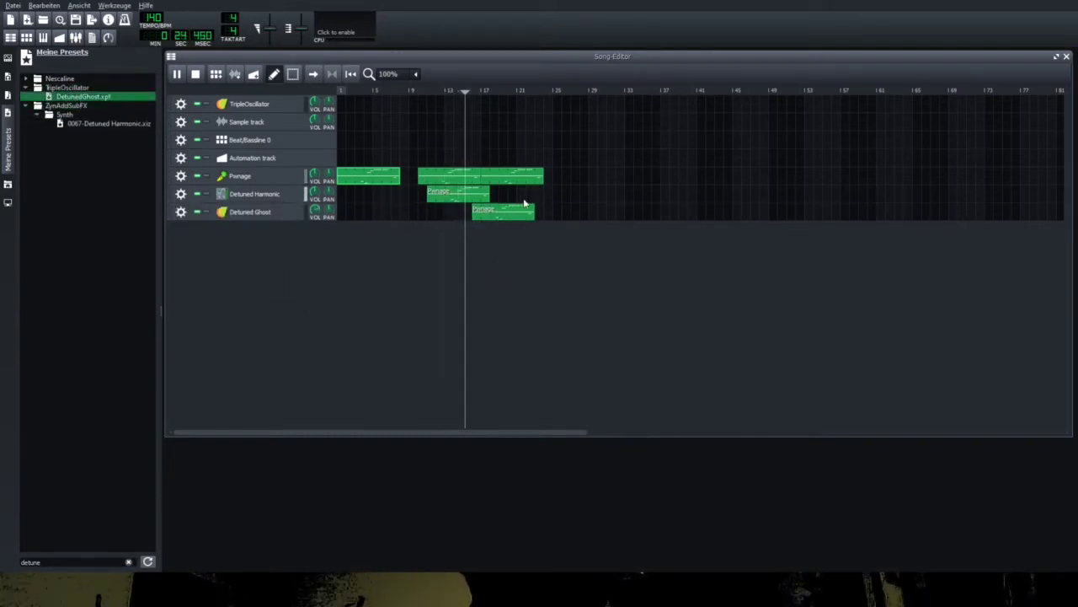
pyautogui.rightClick(550, 177)
pyautogui.click(576, 244)
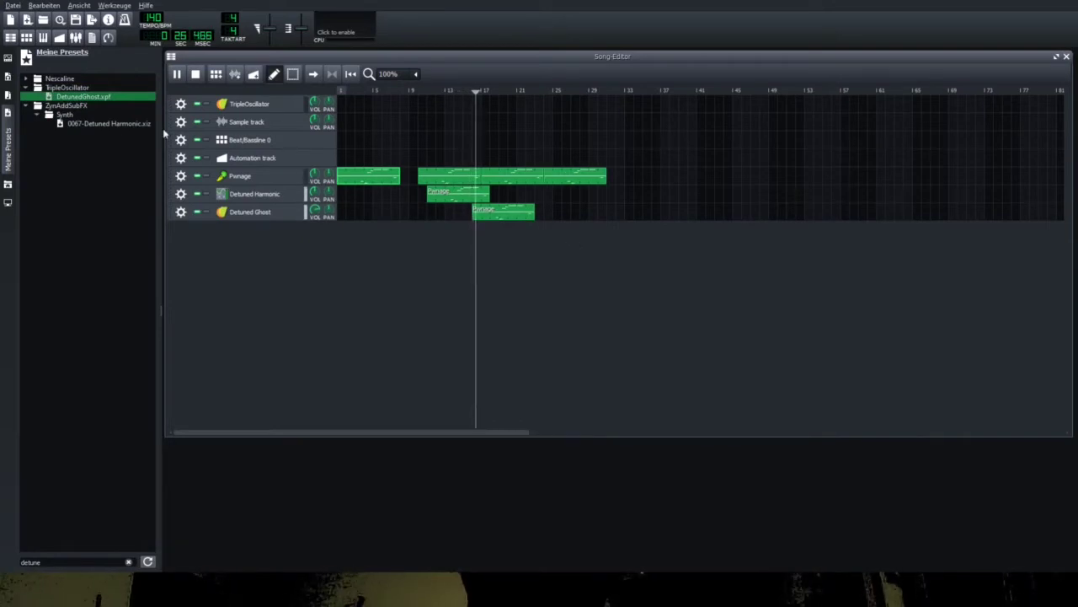
# Step: Add the Nescaline preset Detune_lead.xpf as a new track and place a copy of the Pwnage clip on it at bar 20
pyautogui.doubleClick(60, 79)
pyautogui.moveTo(67, 88); pyautogui.dragTo(360, 265)
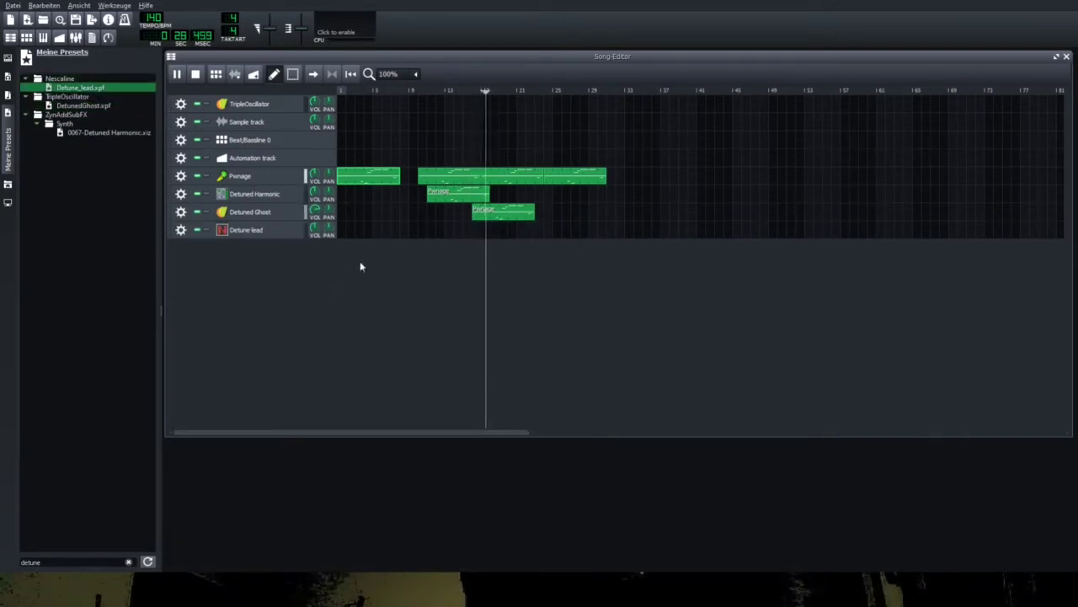
pyautogui.click(535, 293)
pyautogui.moveTo(512, 230)
pyautogui.mouseDown()
pyautogui.moveTo(531, 232)
pyautogui.moveTo(520, 231)
pyautogui.mouseUp()
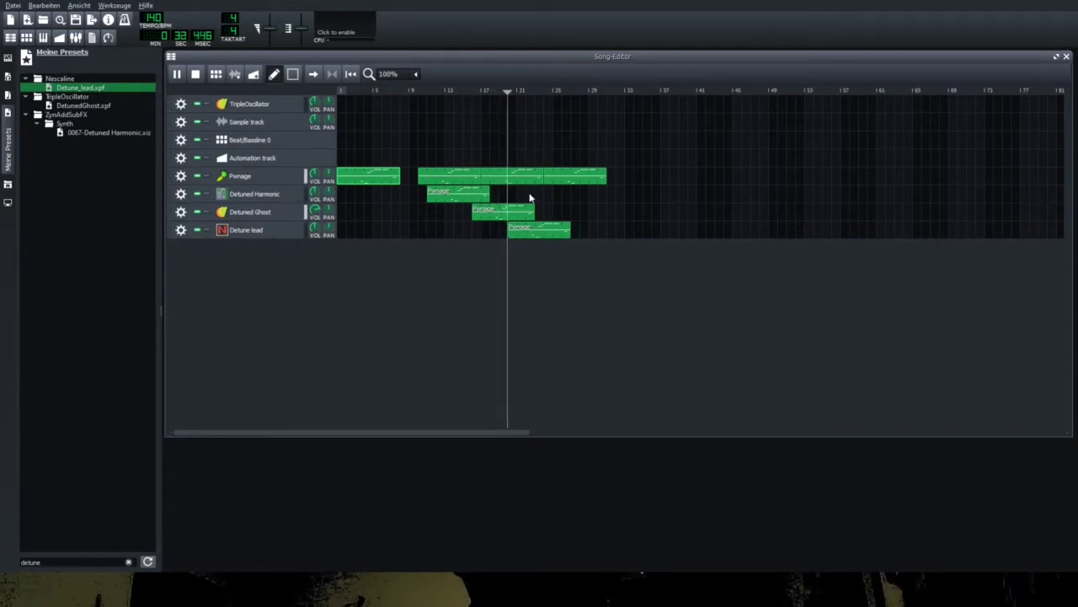
# Step: Paste further copies of the Pwnage clip on Detuned Harmonic at bar 22 and on Detuned Ghost at bar 23
pyautogui.click(530, 195)
pyautogui.rightClick(530, 195)
pyautogui.click(557, 257)
pyautogui.click(538, 214)
pyautogui.rightClick(538, 214)
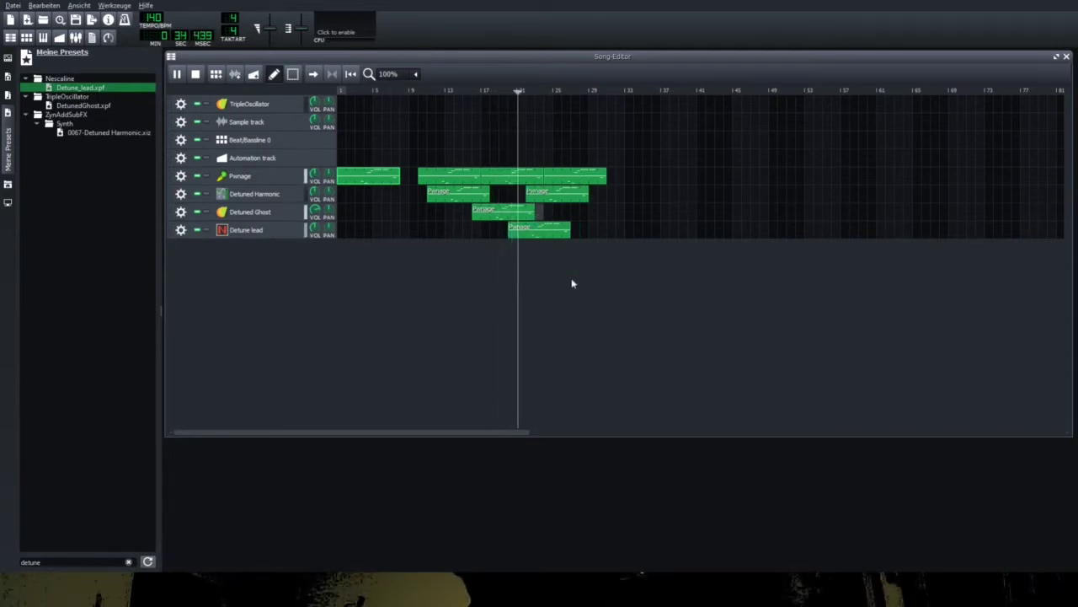
pyautogui.click(572, 279)
# Step: Show the home folder's contents in the file browser
pyautogui.click(7, 186)
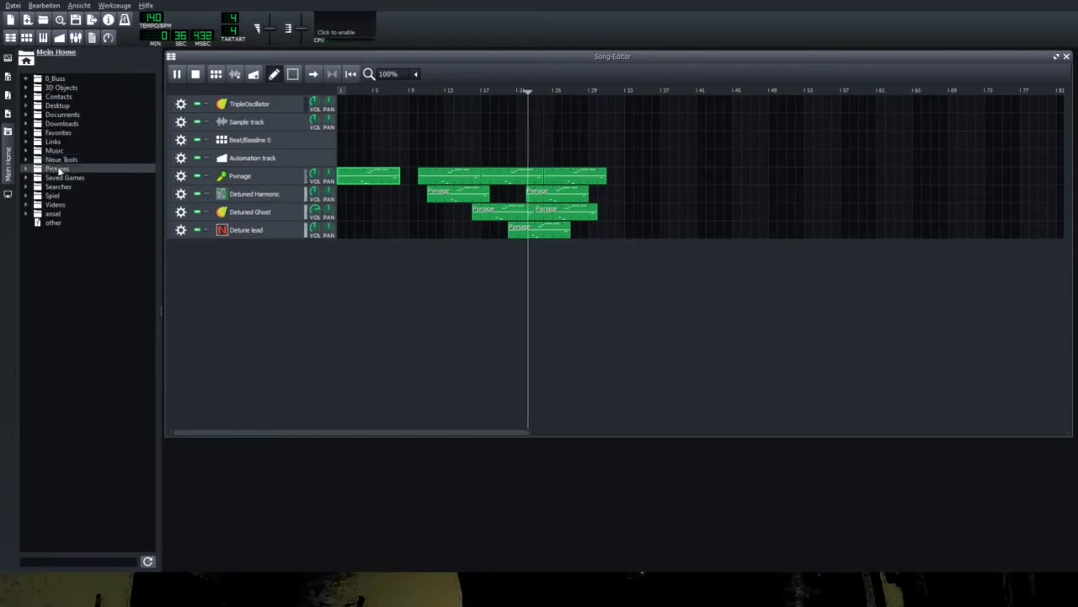